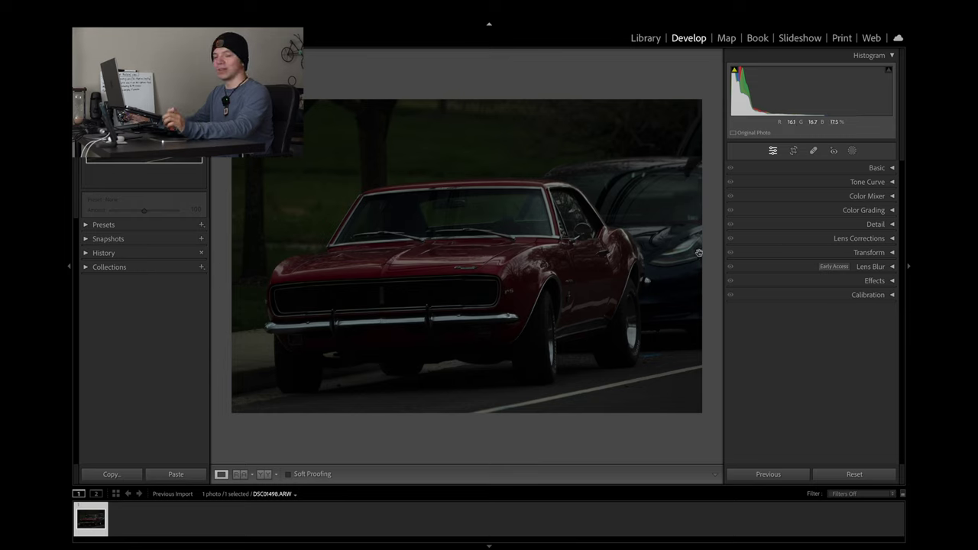
- Enable chromatic aberration removal and profile corrections for the photo's Sigma lens
{"action": "left_click", "coordinate": [772, 170]}
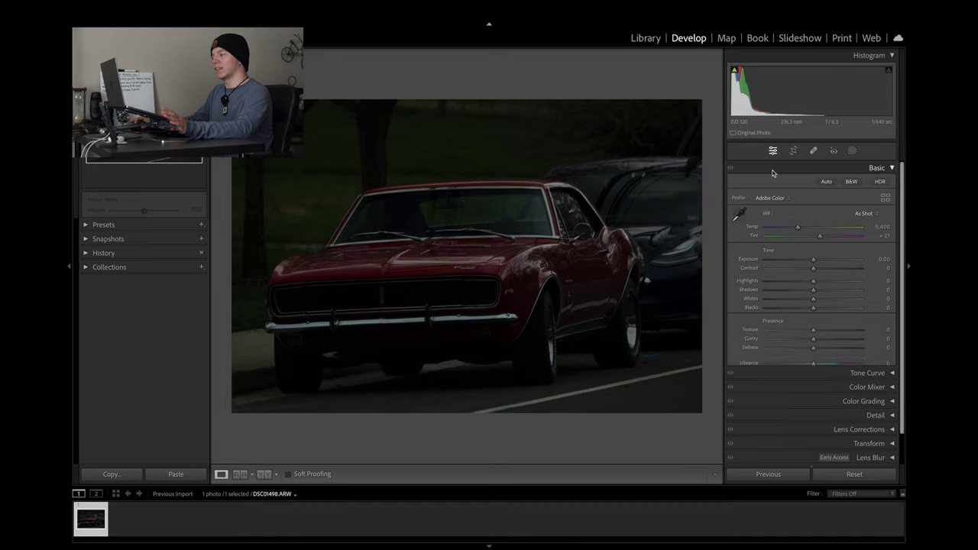
{"action": "left_click", "coordinate": [772, 168]}
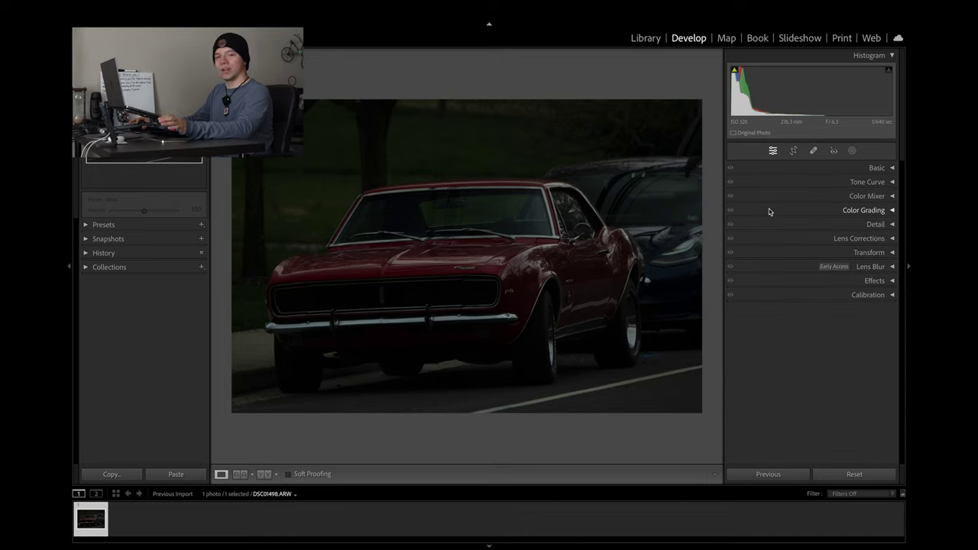
{"action": "left_click", "coordinate": [802, 242]}
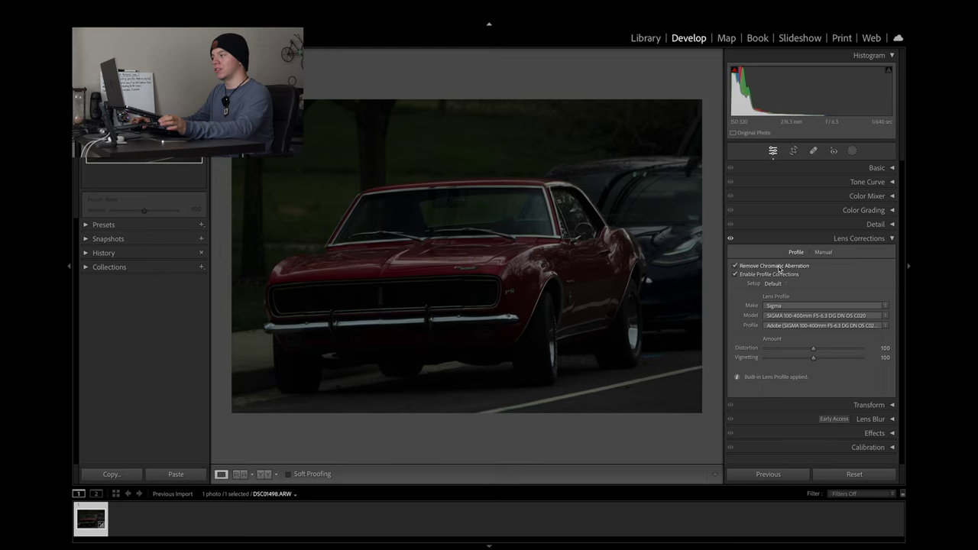
{"action": "left_click", "coordinate": [786, 242]}
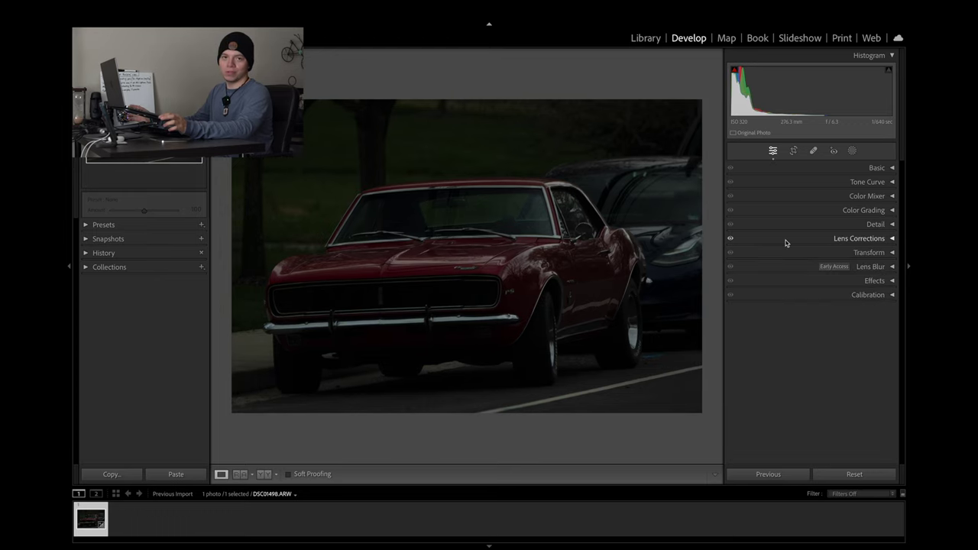
- Raise the exposure of the whole photo to +0.60
{"action": "left_click", "coordinate": [751, 173]}
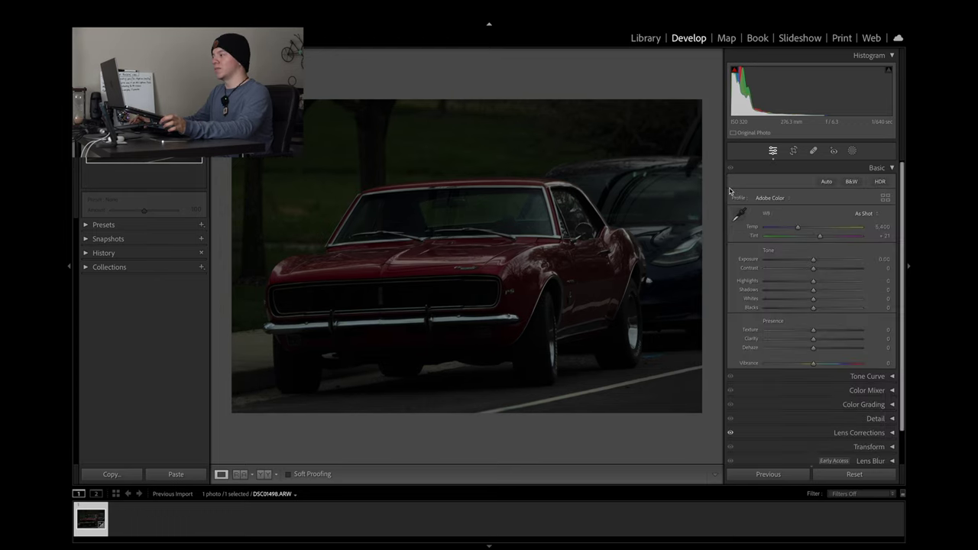
{"action": "left_click_drag", "start_coordinate": [815, 262], "coordinate": [819, 260]}
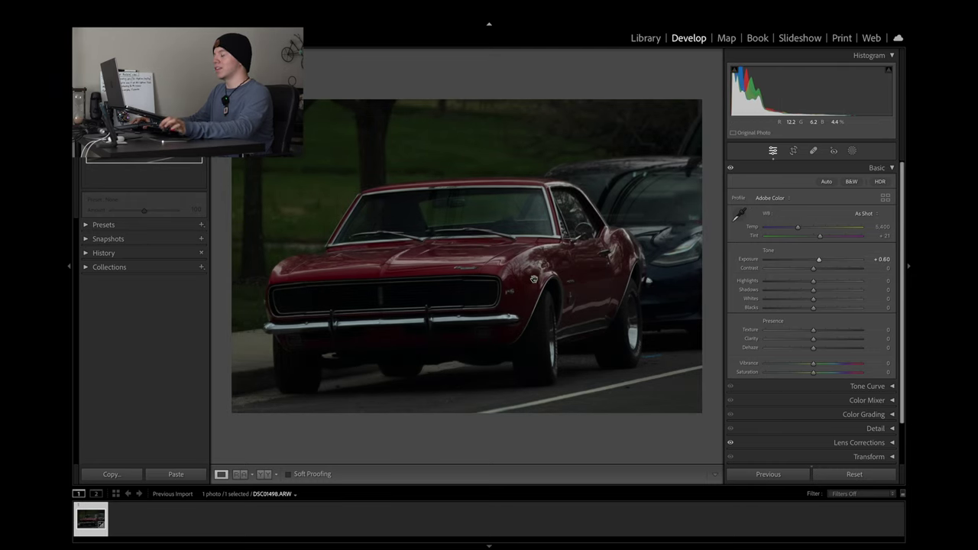
- Inspect the red car's fender, hood and Chevrolet emblem up close, then return to the full photo
{"action": "left_click", "coordinate": [534, 280]}
{"action": "key", "text": "ctrl+equal"}
{"action": "key", "text": "ctrl+equal"}
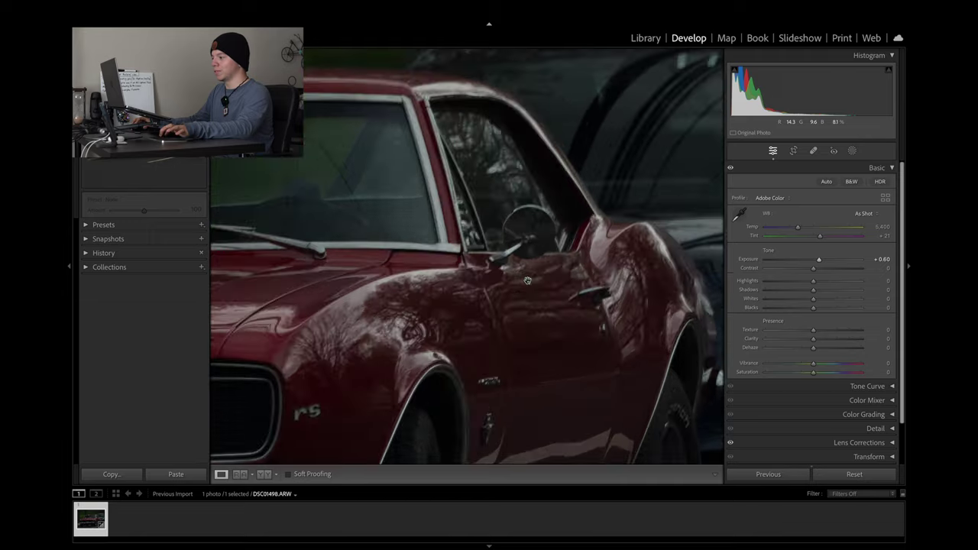
{"action": "key", "text": "ctrl+equal"}
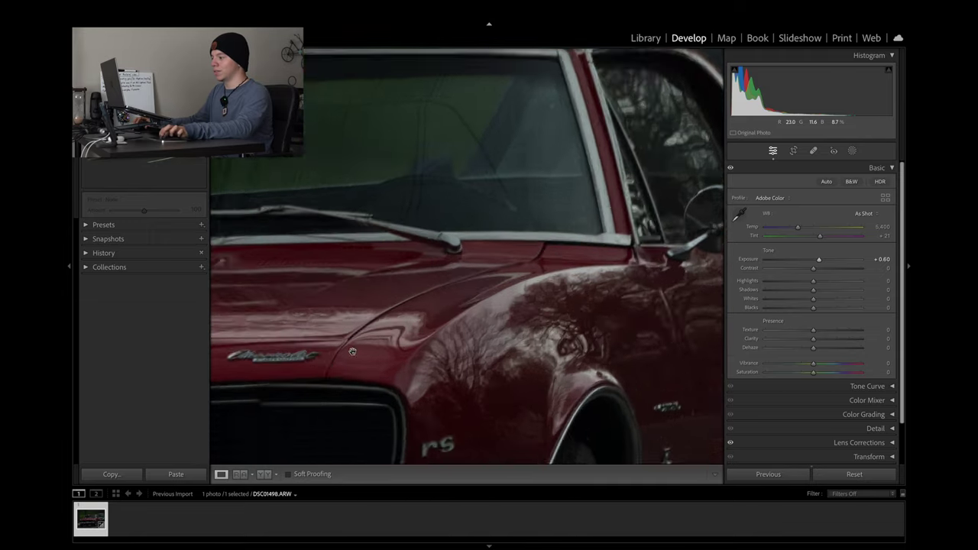
{"action": "key", "text": "ctrl+equal"}
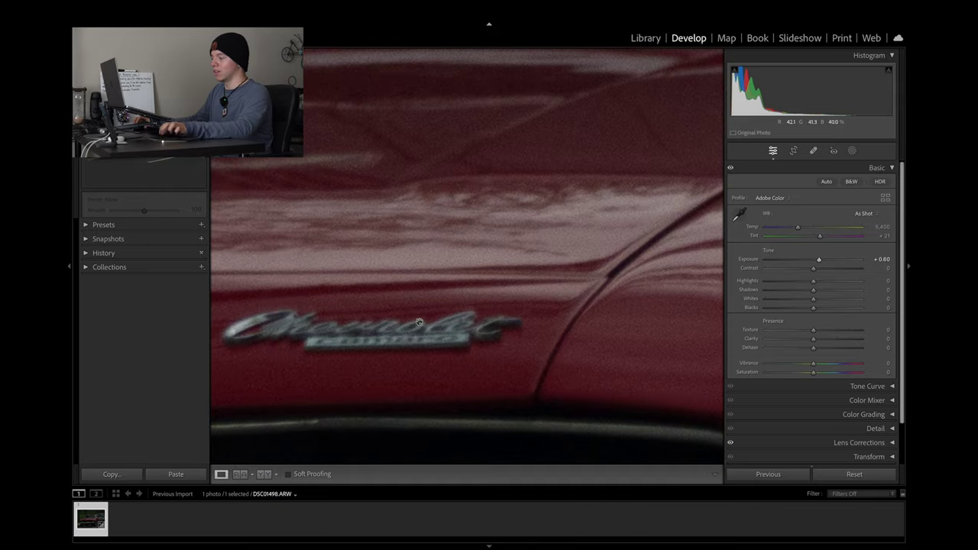
{"action": "key", "text": "ctrl+minus"}
{"action": "key", "text": "ctrl+minus"}
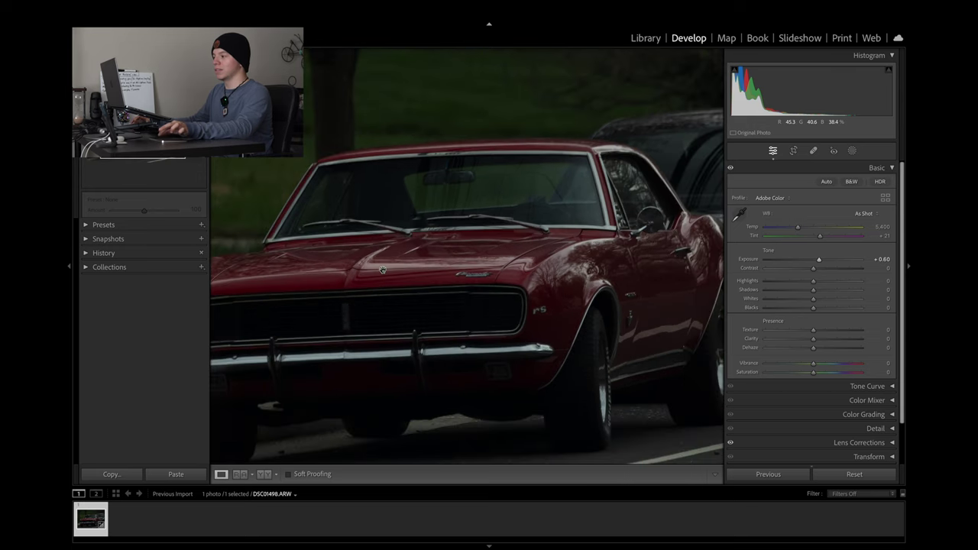
{"action": "key", "text": "ctrl+minus"}
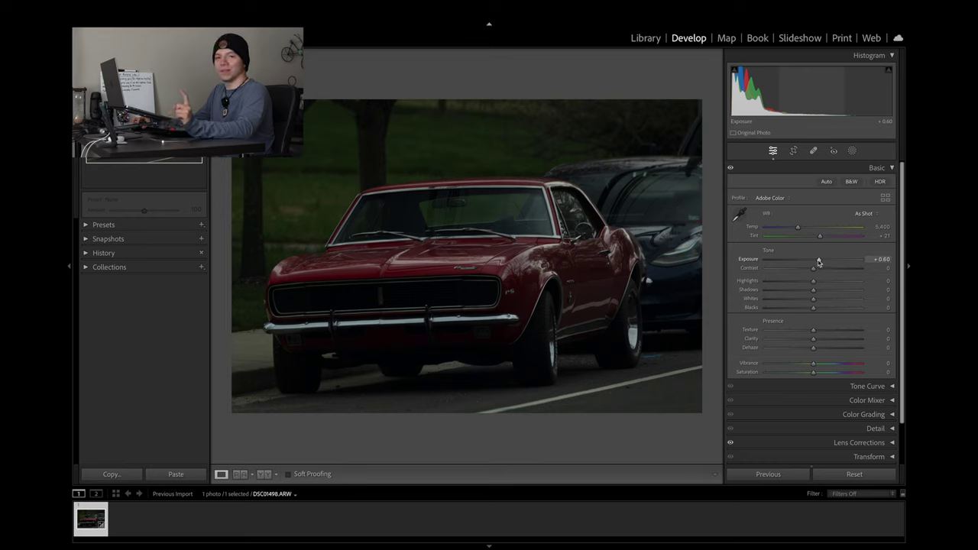
- Set the photo's exposure to +0.65, colour temperature to 6,300 and contrast to +7
{"action": "left_click_drag", "start_coordinate": [818, 262], "coordinate": [819, 262]}
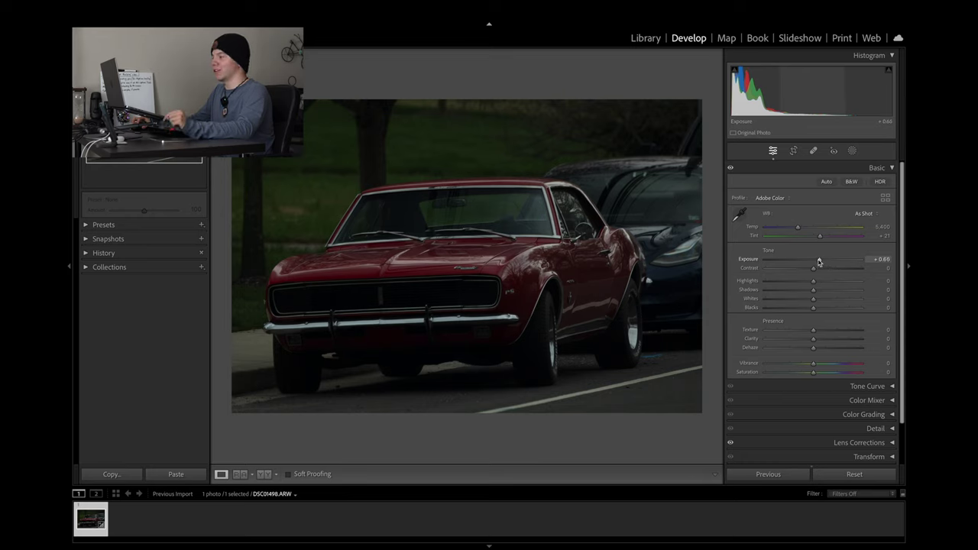
{"action": "left_click_drag", "start_coordinate": [798, 230], "coordinate": [807, 230]}
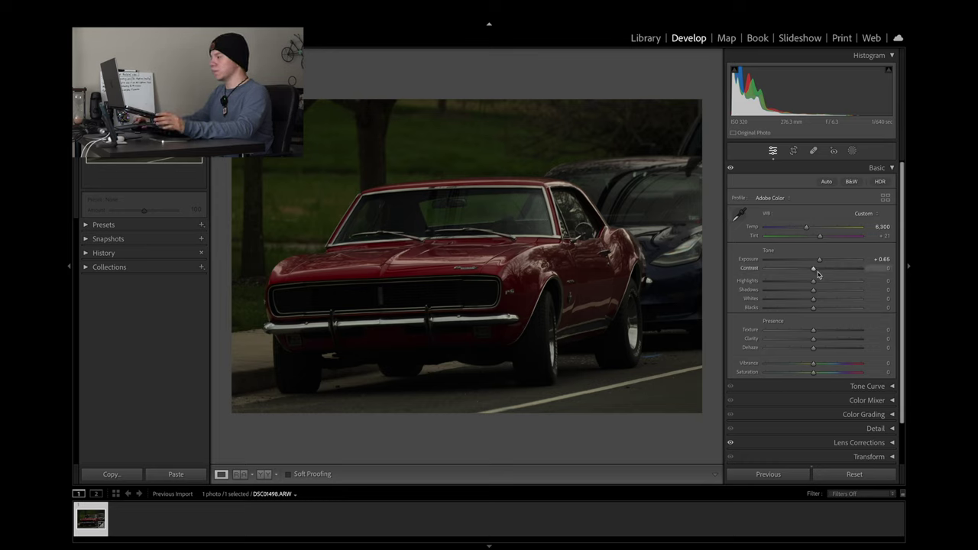
{"action": "mouse_move", "coordinate": [816, 271]}
{"action": "left_mouse_down"}
{"action": "mouse_move", "coordinate": [805, 275]}
{"action": "mouse_move", "coordinate": [818, 269]}
{"action": "left_mouse_up"}
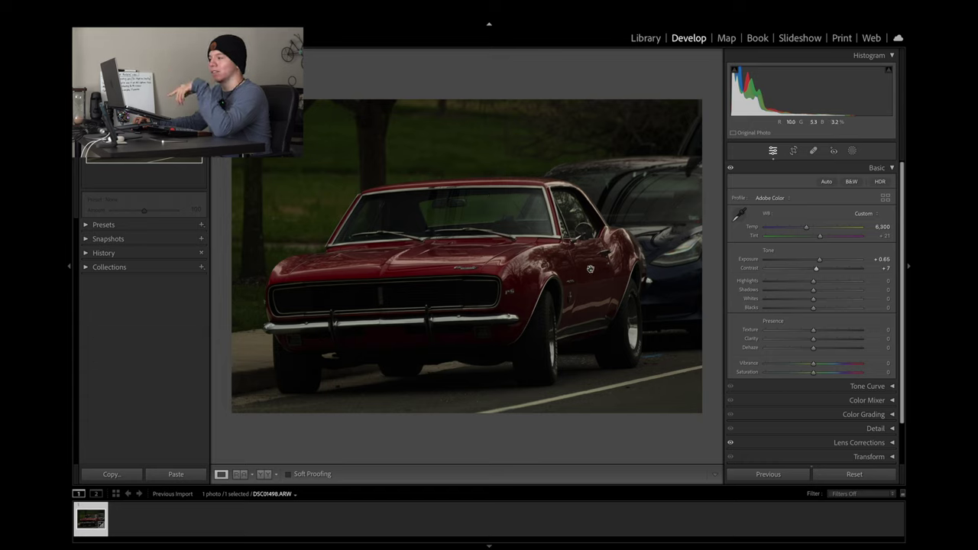
{"action": "left_click", "coordinate": [853, 152]}
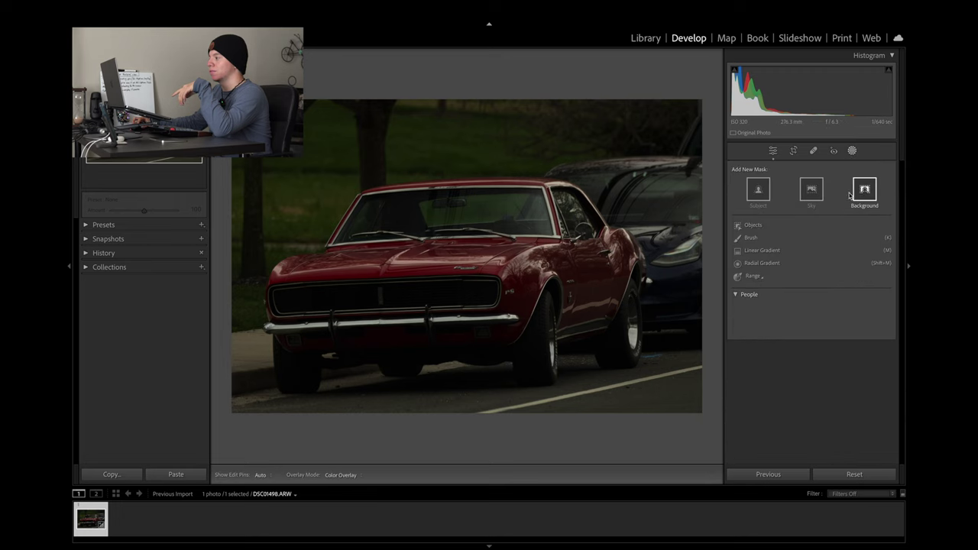
{"action": "left_click", "coordinate": [758, 191]}
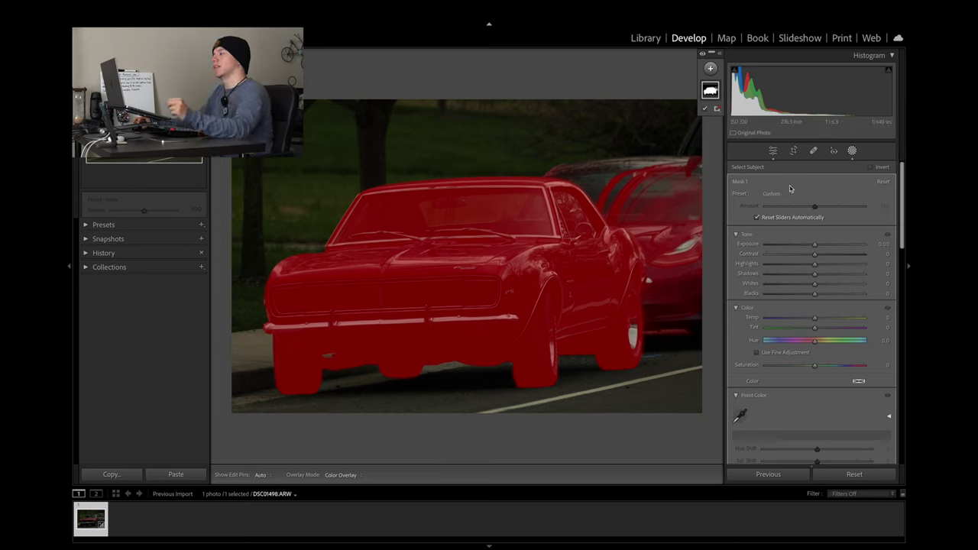
{"action": "key", "text": "ctrl+z"}
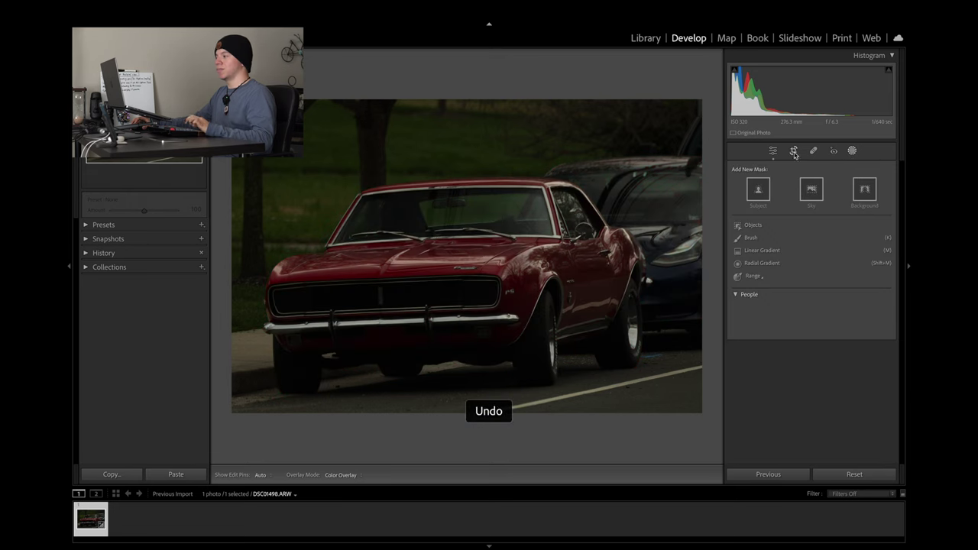
{"action": "left_click", "coordinate": [773, 151]}
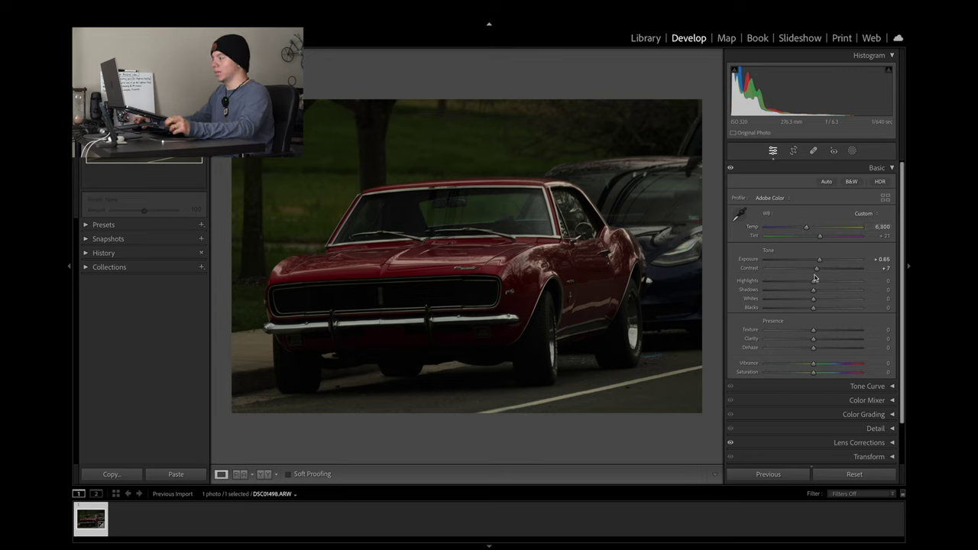
- Set the photo's tone to exposure +1.00, highlights +9, shadows +39 and whites +23
{"action": "left_click_drag", "start_coordinate": [815, 283], "coordinate": [824, 264]}
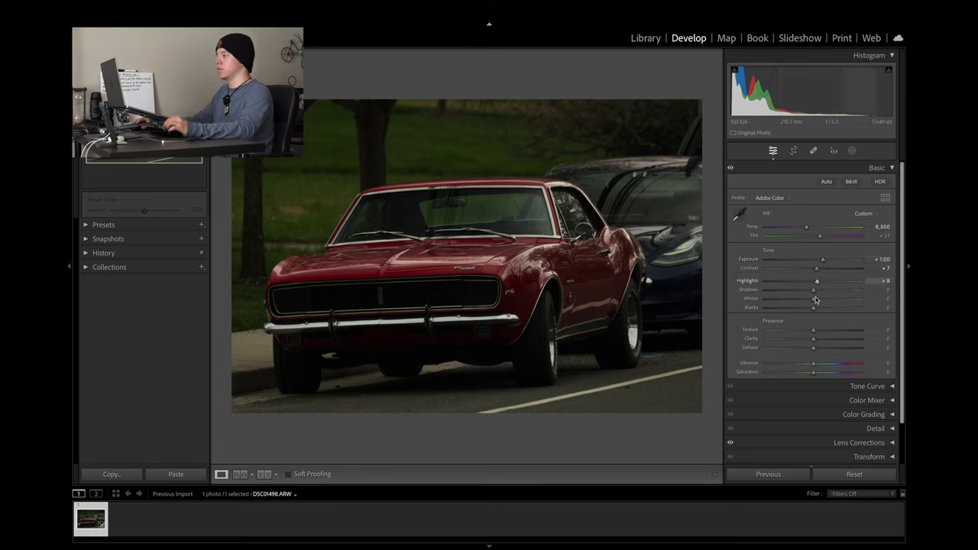
{"action": "mouse_move", "coordinate": [811, 296]}
{"action": "left_mouse_down"}
{"action": "mouse_move", "coordinate": [850, 300]}
{"action": "mouse_move", "coordinate": [783, 296]}
{"action": "mouse_move", "coordinate": [844, 308]}
{"action": "mouse_move", "coordinate": [811, 299]}
{"action": "mouse_move", "coordinate": [826, 303]}
{"action": "left_mouse_up"}
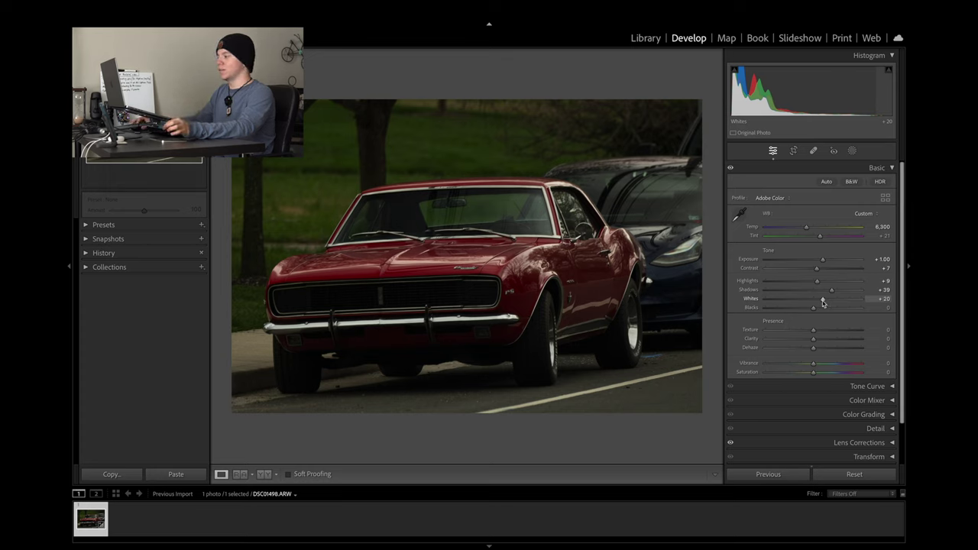
{"action": "left_click_drag", "start_coordinate": [825, 303], "coordinate": [823, 303]}
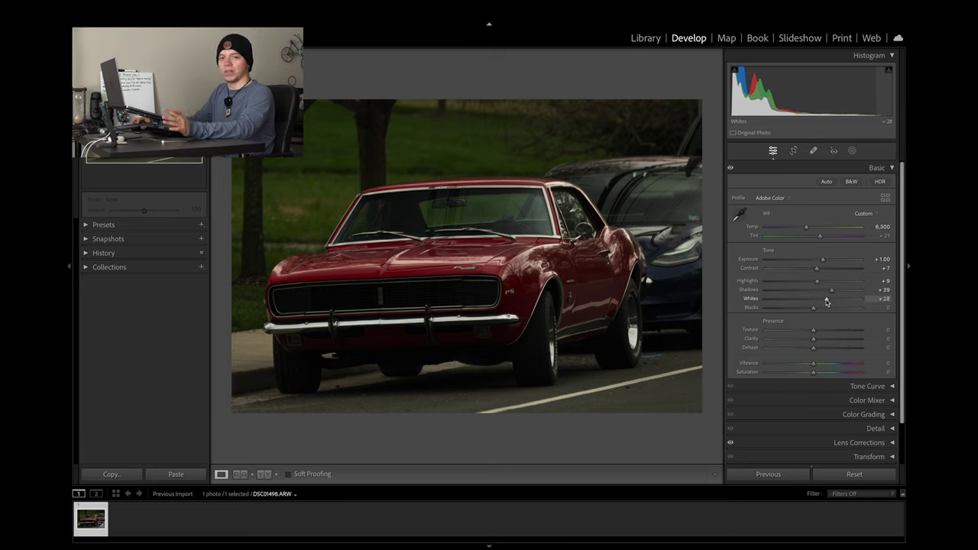
{"action": "left_click_drag", "start_coordinate": [826, 303], "coordinate": [824, 304]}
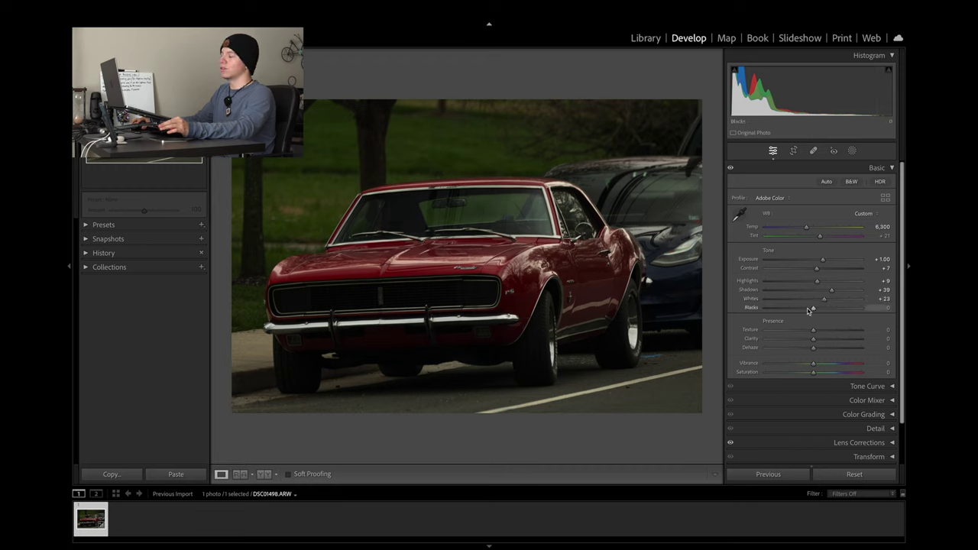
- Try darker and brighter blacks for the photo and settle on +22
{"action": "left_click_drag", "start_coordinate": [813, 309], "coordinate": [821, 314]}
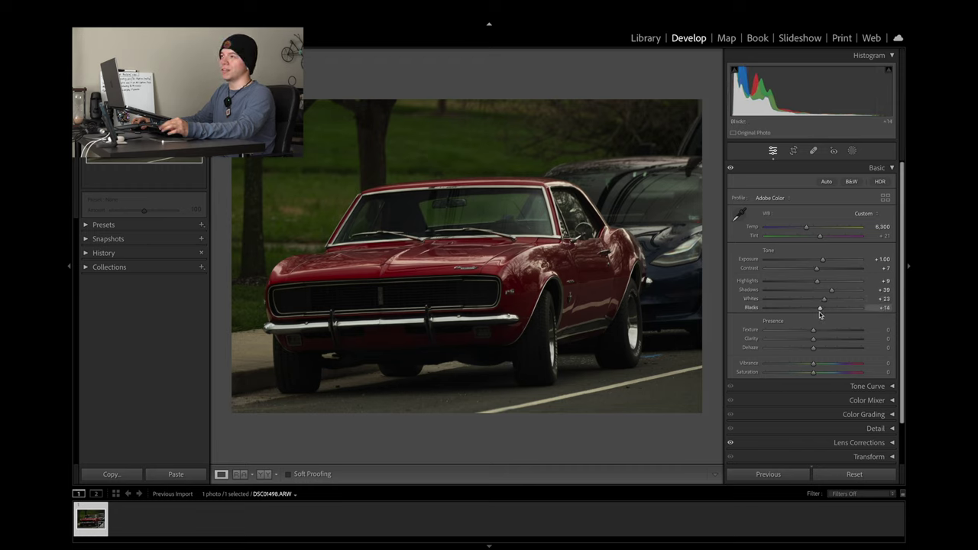
{"action": "left_click_drag", "start_coordinate": [820, 314], "coordinate": [811, 315]}
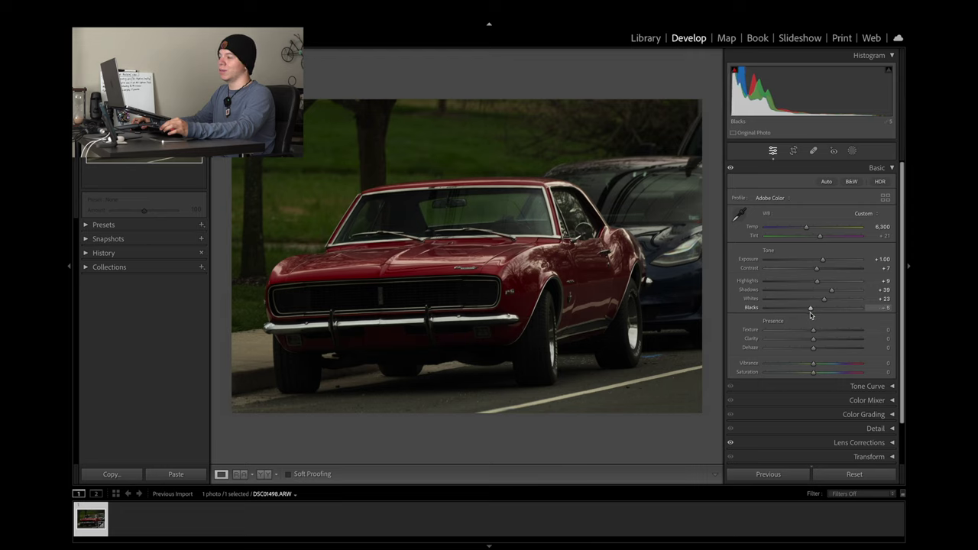
{"action": "left_click_drag", "start_coordinate": [811, 315], "coordinate": [819, 314]}
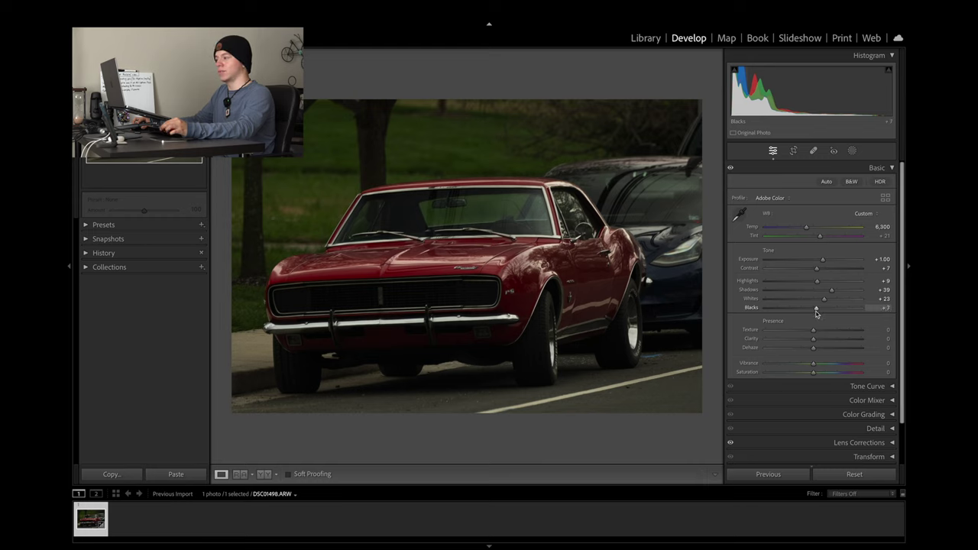
{"action": "left_click_drag", "start_coordinate": [817, 313], "coordinate": [825, 314]}
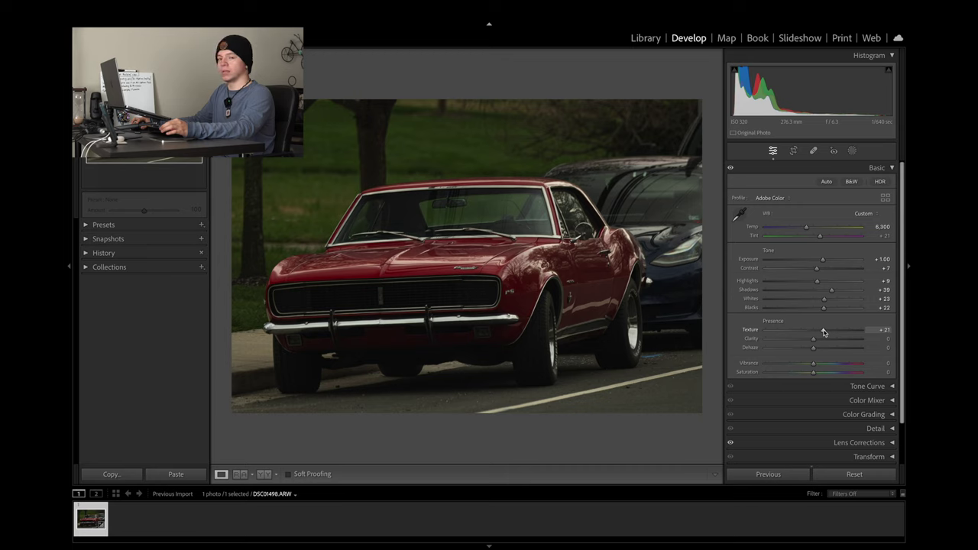
- Set the photo's texture to +32, clarity to +15 and dehaze to -15
{"action": "left_click_drag", "start_coordinate": [823, 334], "coordinate": [816, 337]}
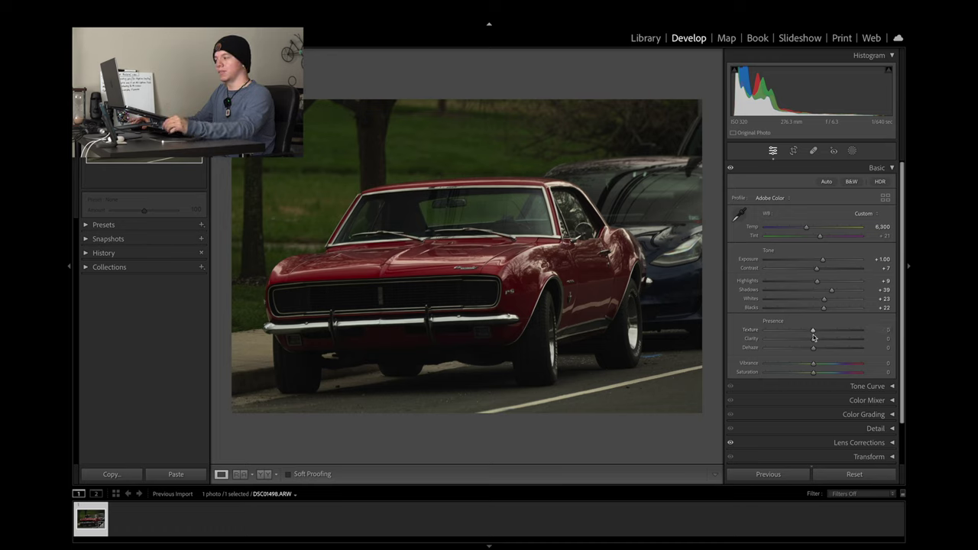
{"action": "mouse_move", "coordinate": [825, 333]}
{"action": "left_mouse_down"}
{"action": "mouse_move", "coordinate": [840, 331]}
{"action": "mouse_move", "coordinate": [813, 339]}
{"action": "mouse_move", "coordinate": [823, 340]}
{"action": "left_mouse_up"}
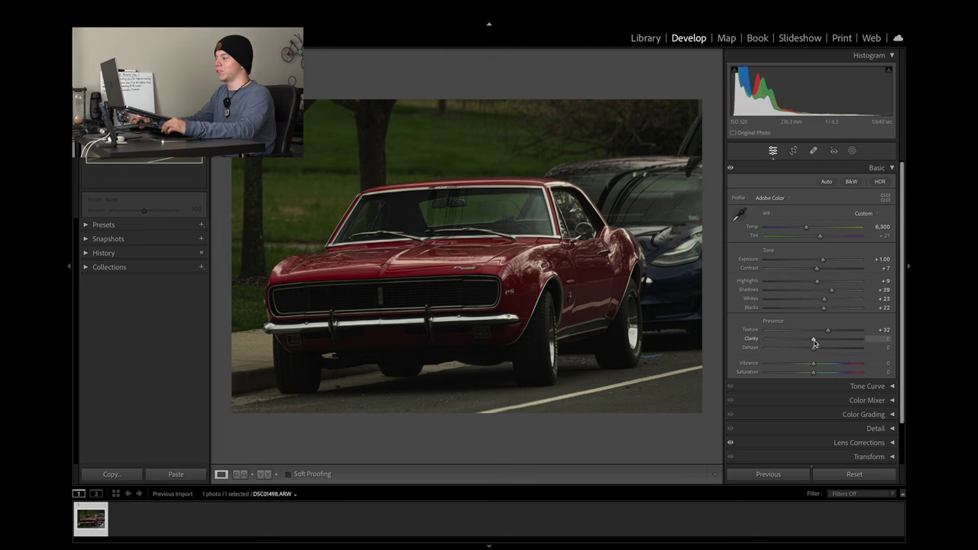
{"action": "left_click_drag", "start_coordinate": [817, 344], "coordinate": [830, 344]}
{"action": "mouse_move", "coordinate": [831, 340]}
{"action": "left_mouse_down"}
{"action": "mouse_move", "coordinate": [783, 344]}
{"action": "mouse_move", "coordinate": [823, 348]}
{"action": "left_mouse_up"}
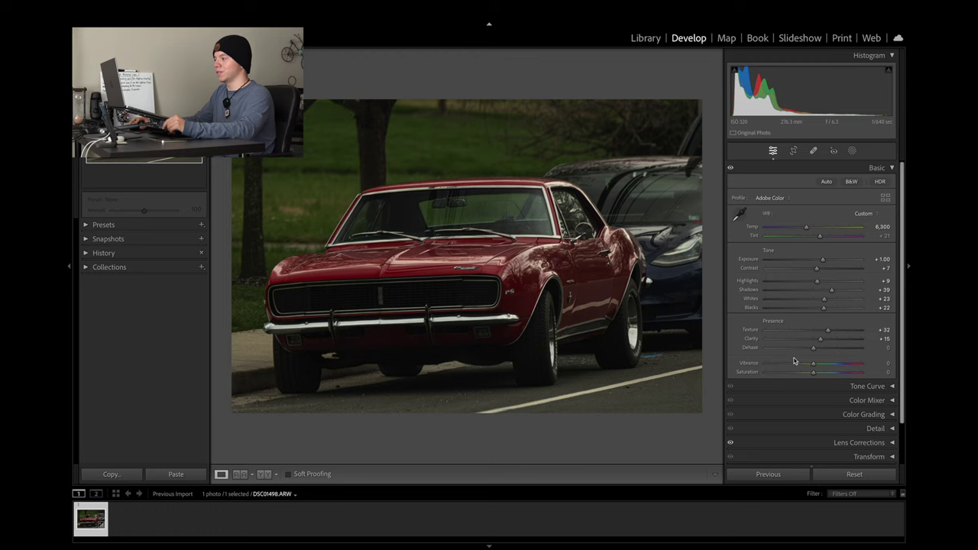
{"action": "mouse_move", "coordinate": [817, 351]}
{"action": "left_mouse_down"}
{"action": "mouse_move", "coordinate": [846, 353]}
{"action": "mouse_move", "coordinate": [810, 352]}
{"action": "left_mouse_up"}
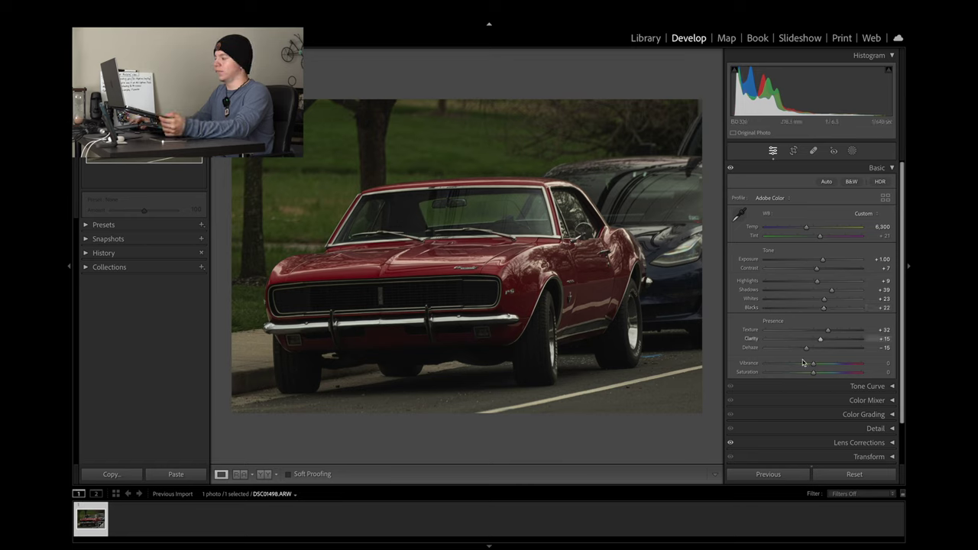
- Set the photo's vibrance to +29 and saturation to +19, finishing the basic adjustments
{"action": "left_click_drag", "start_coordinate": [814, 366], "coordinate": [827, 367]}
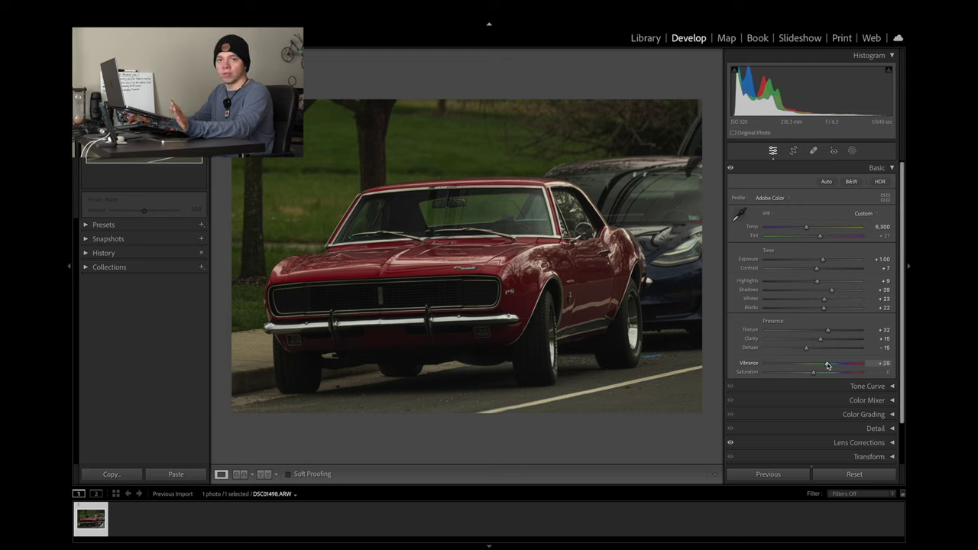
{"action": "left_click_drag", "start_coordinate": [816, 376], "coordinate": [821, 376]}
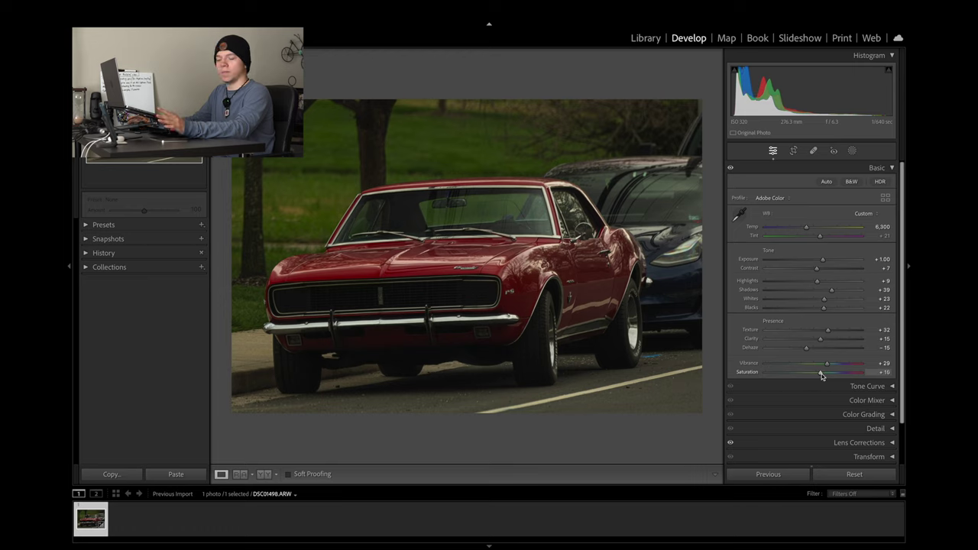
{"action": "left_click", "coordinate": [753, 172]}
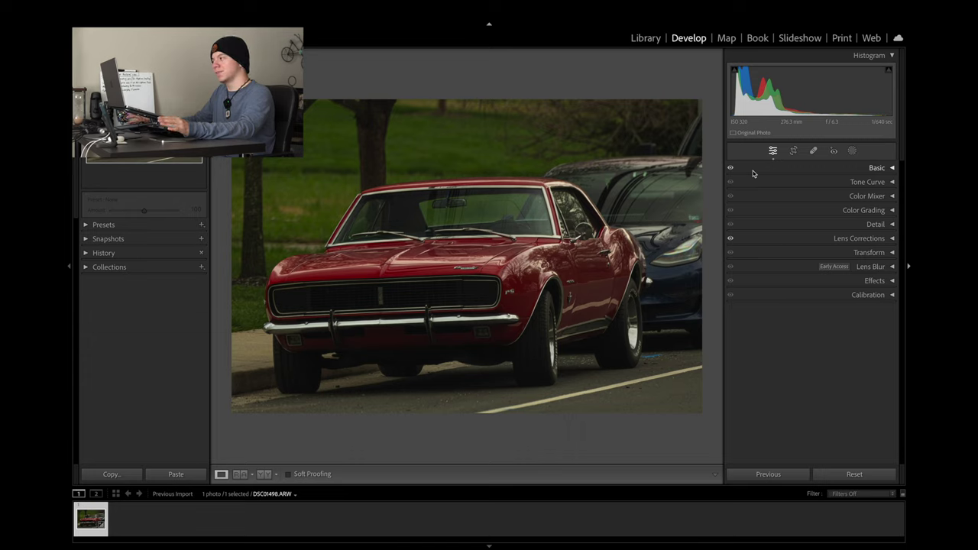
- Add shadow, midtone and highlight points along the photo's tone curve and lift the black point to an output of about 14
{"action": "left_click", "coordinate": [767, 183]}
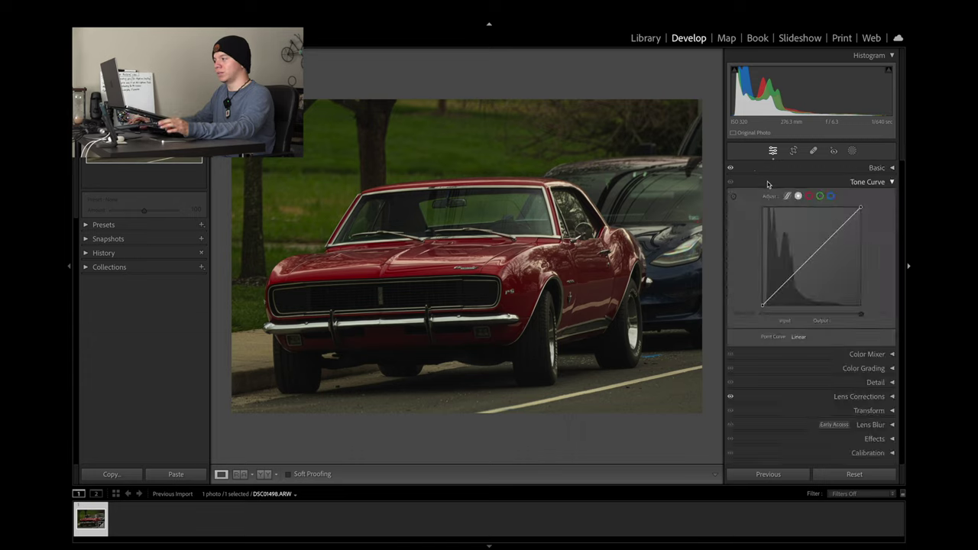
{"action": "left_click", "coordinate": [788, 281]}
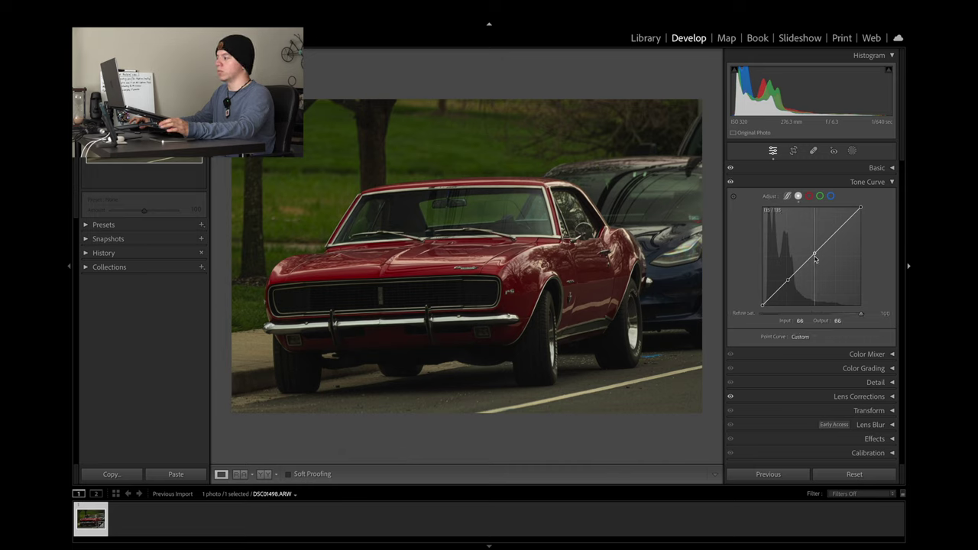
{"action": "left_click", "coordinate": [840, 228]}
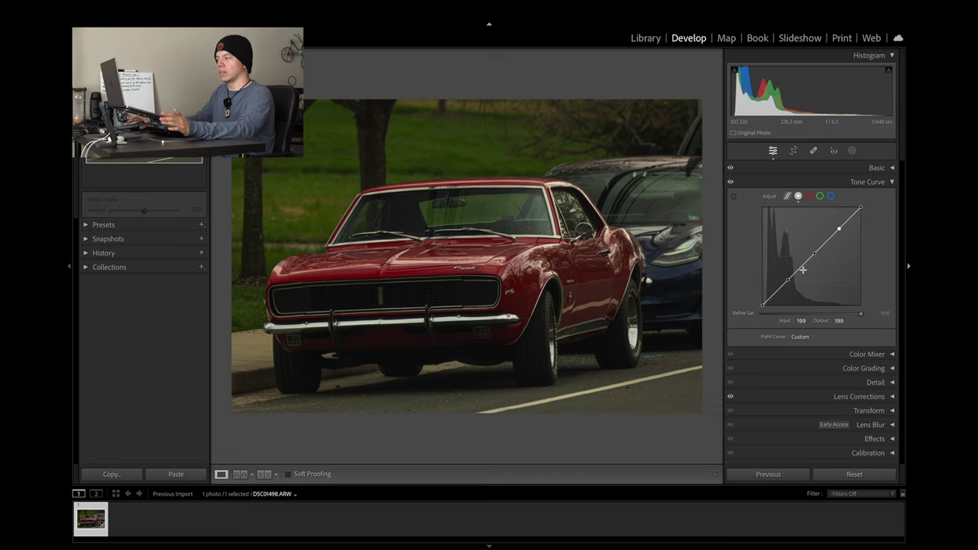
{"action": "mouse_move", "coordinate": [764, 305]}
{"action": "left_mouse_down"}
{"action": "mouse_move", "coordinate": [764, 256]}
{"action": "mouse_move", "coordinate": [757, 313]}
{"action": "left_mouse_up"}
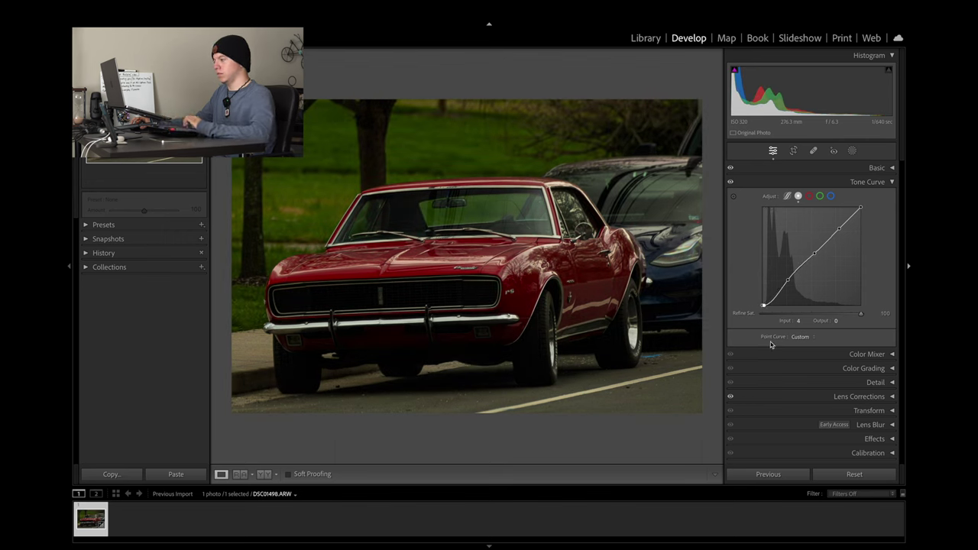
{"action": "key", "text": "ctrl+z"}
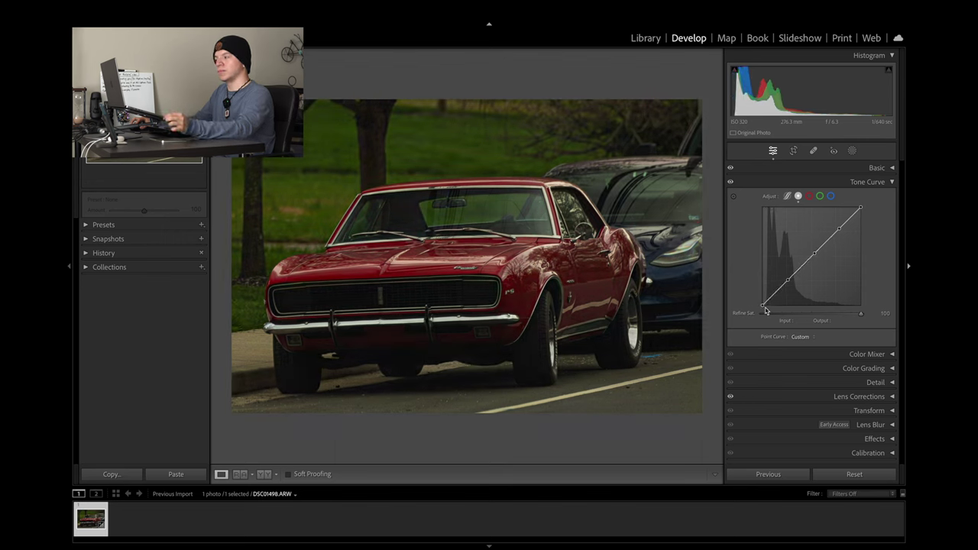
{"action": "mouse_move", "coordinate": [762, 305]}
{"action": "left_mouse_down"}
{"action": "mouse_move", "coordinate": [760, 295]}
{"action": "mouse_move", "coordinate": [759, 305]}
{"action": "left_mouse_up"}
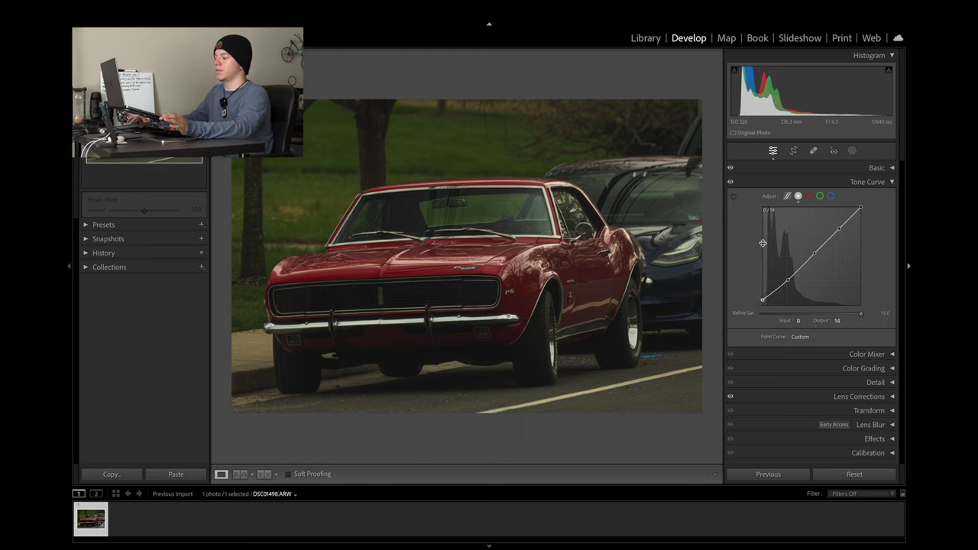
- Raise the tone curve's shadow point to output 75, midtone point to 144 and highlight point to 210, trying and undoing a white point change
{"action": "left_click_drag", "start_coordinate": [789, 281], "coordinate": [789, 282]}
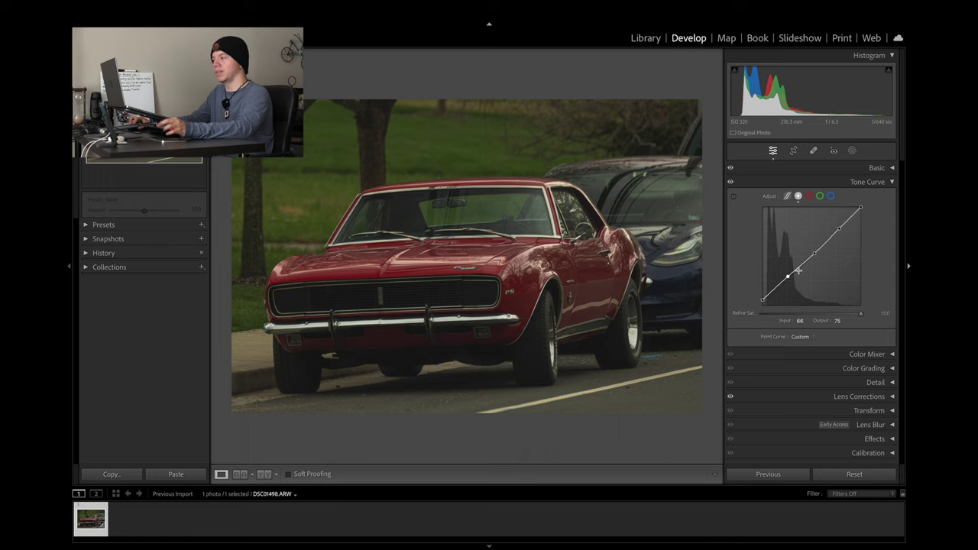
{"action": "left_click_drag", "start_coordinate": [814, 256], "coordinate": [816, 253]}
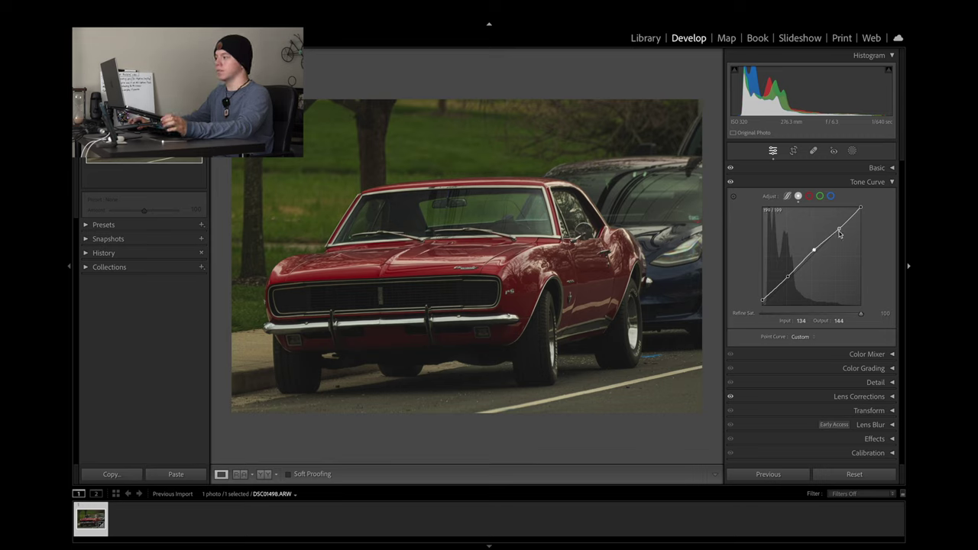
{"action": "left_click", "coordinate": [838, 233]}
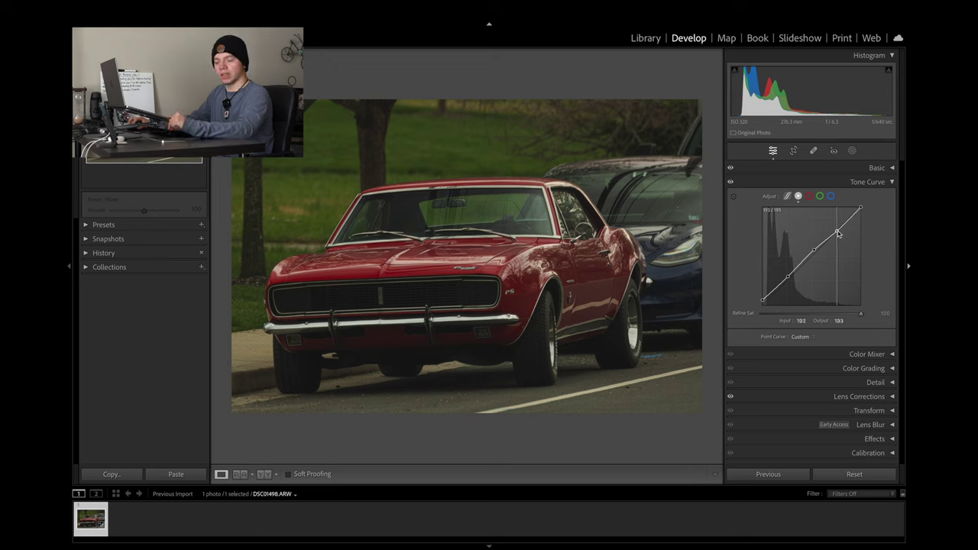
{"action": "mouse_move", "coordinate": [838, 233]}
{"action": "left_mouse_down"}
{"action": "mouse_move", "coordinate": [839, 250]}
{"action": "mouse_move", "coordinate": [839, 227]}
{"action": "left_mouse_up"}
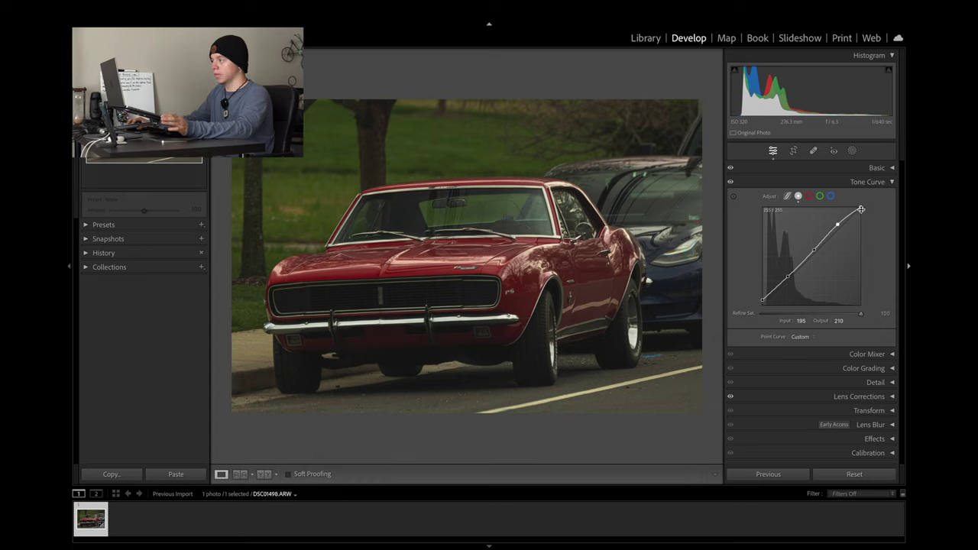
{"action": "left_click_drag", "start_coordinate": [862, 210], "coordinate": [862, 211]}
{"action": "key", "text": "ctrl+z"}
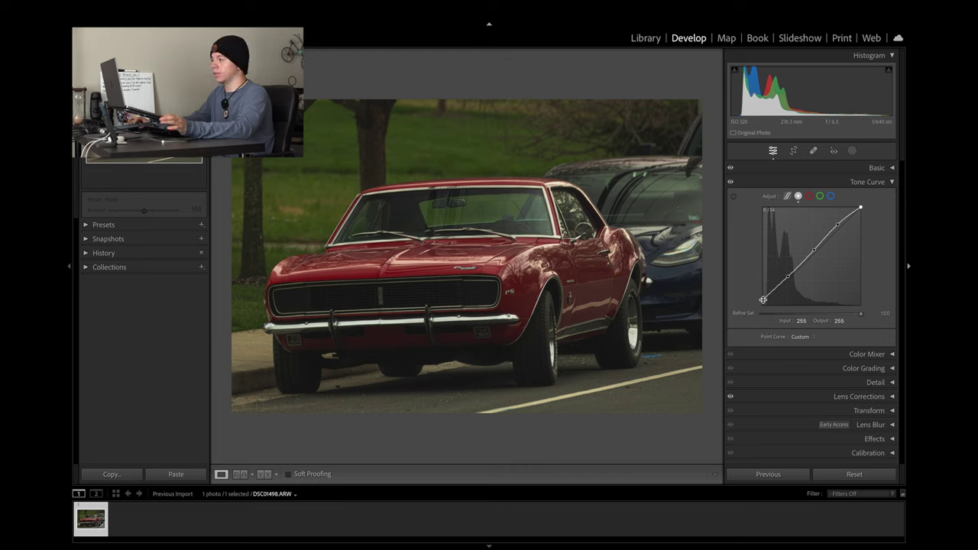
- Try the tone curve's black point at output 21, compare the photo with and without the curve, and settle on output 13
{"action": "left_click_drag", "start_coordinate": [762, 304], "coordinate": [762, 302]}
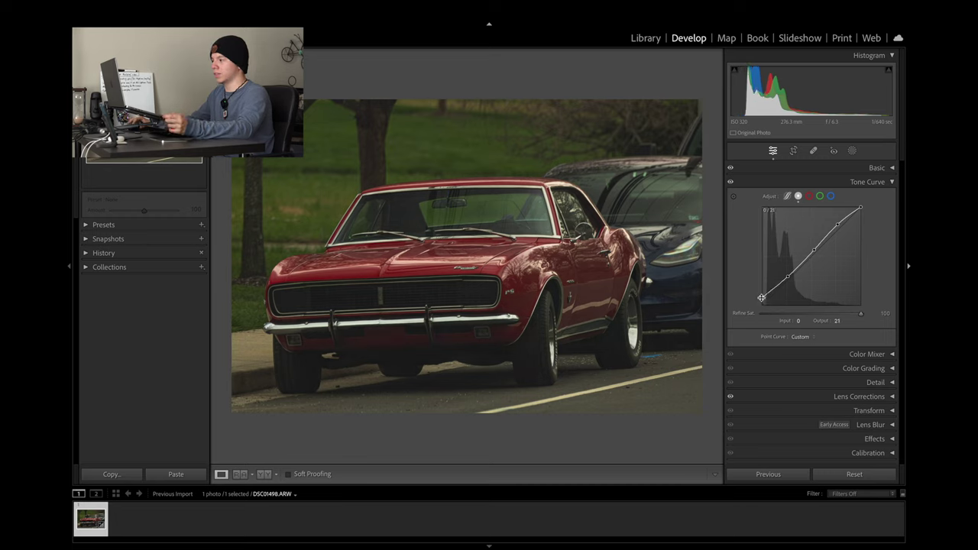
{"action": "left_click", "coordinate": [731, 183]}
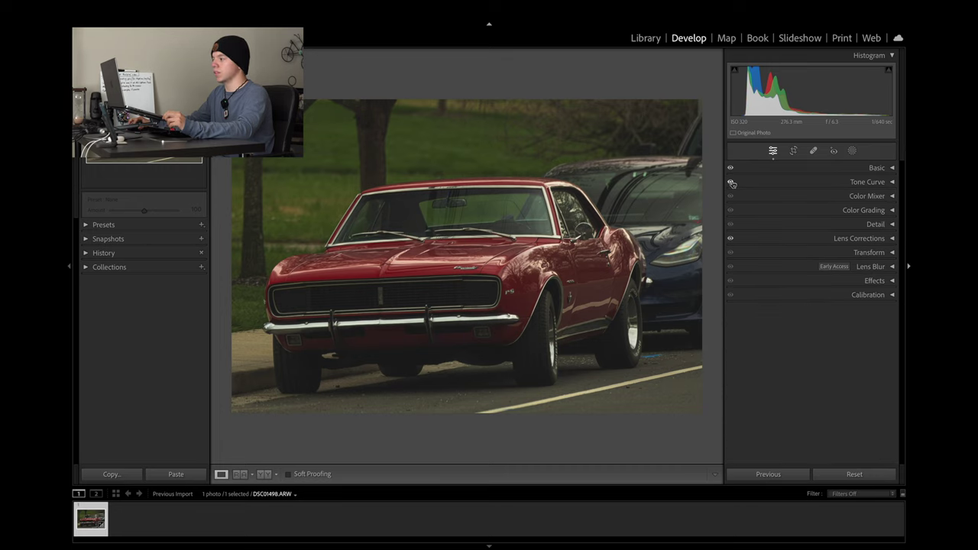
{"action": "left_click", "coordinate": [732, 182]}
{"action": "left_click", "coordinate": [732, 182]}
{"action": "left_click", "coordinate": [740, 183]}
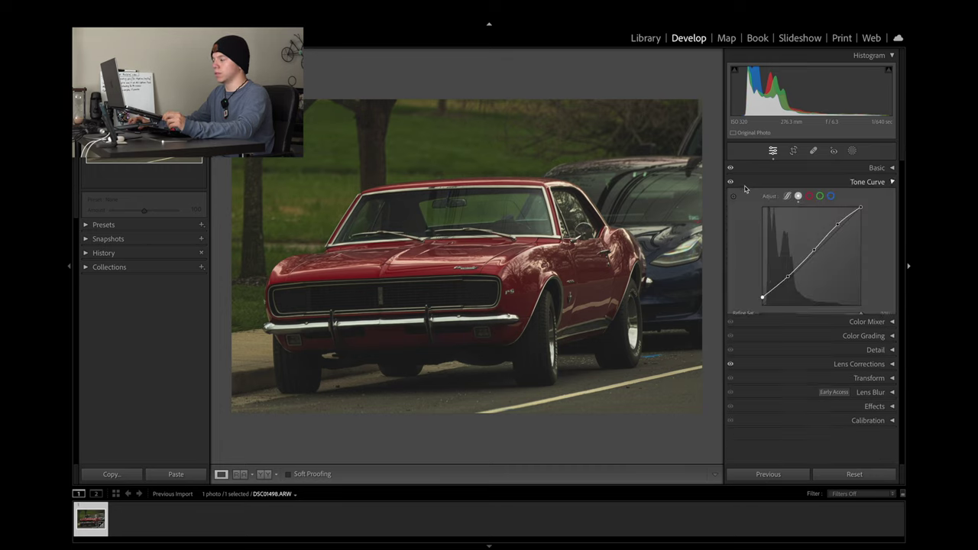
{"action": "left_click_drag", "start_coordinate": [763, 299], "coordinate": [760, 305]}
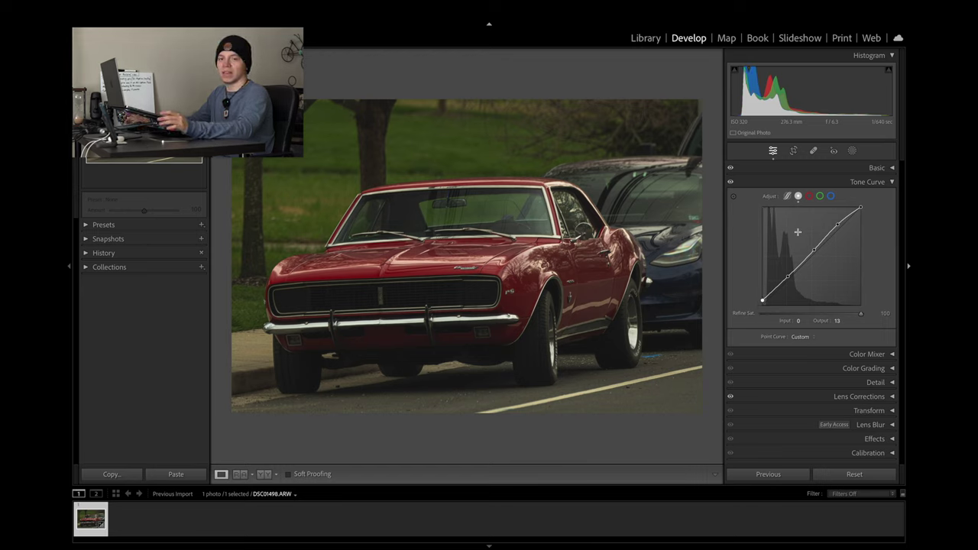
{"action": "left_click", "coordinate": [785, 184]}
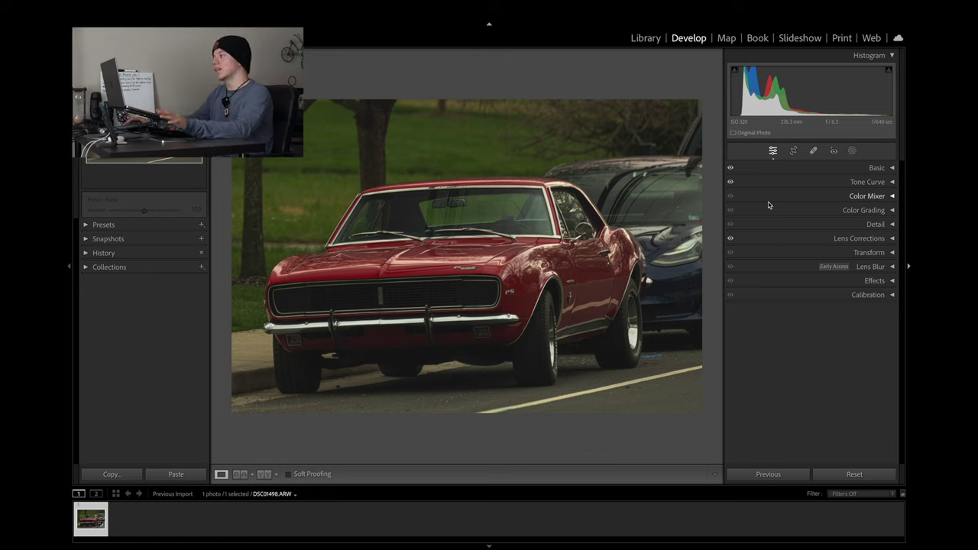
{"action": "left_click", "coordinate": [772, 183]}
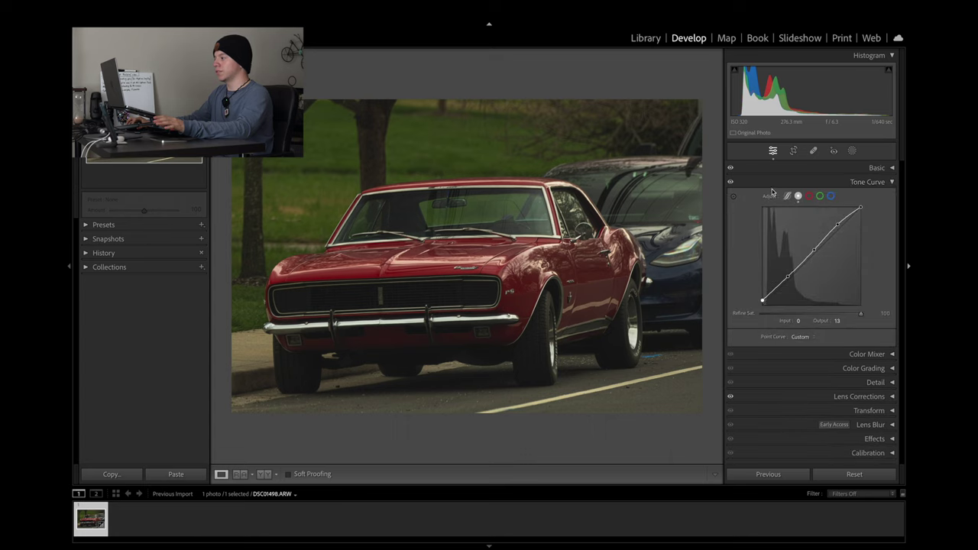
{"action": "left_click", "coordinate": [773, 184]}
- Try shifting the hue of the reds to -13 and -18 in the Color Mixer, then reset it to 0
{"action": "left_click", "coordinate": [772, 198]}
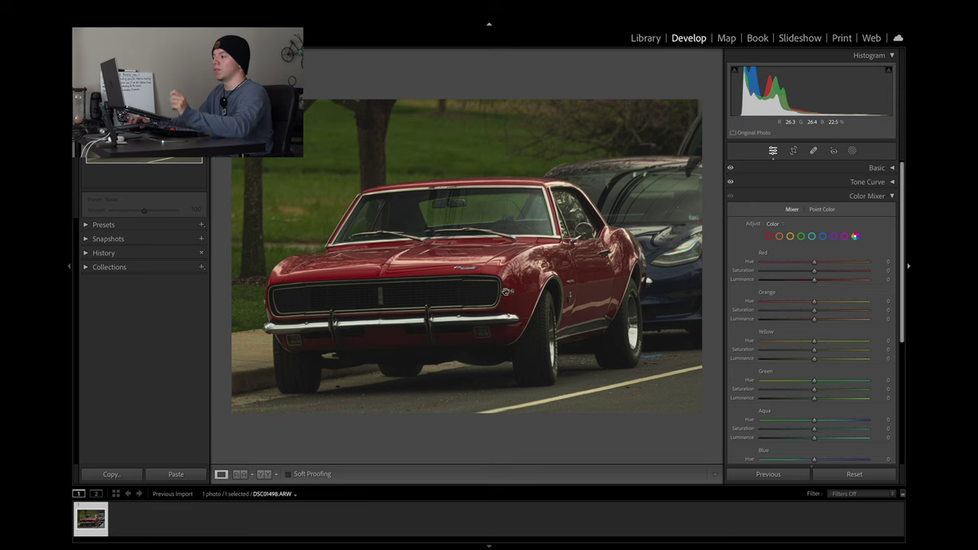
{"action": "left_click", "coordinate": [474, 293]}
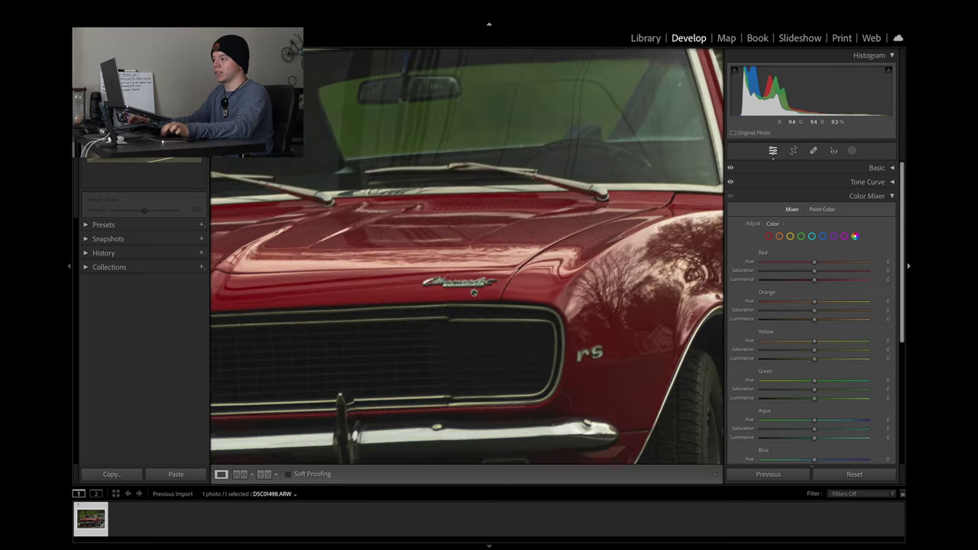
{"action": "left_click", "coordinate": [474, 293]}
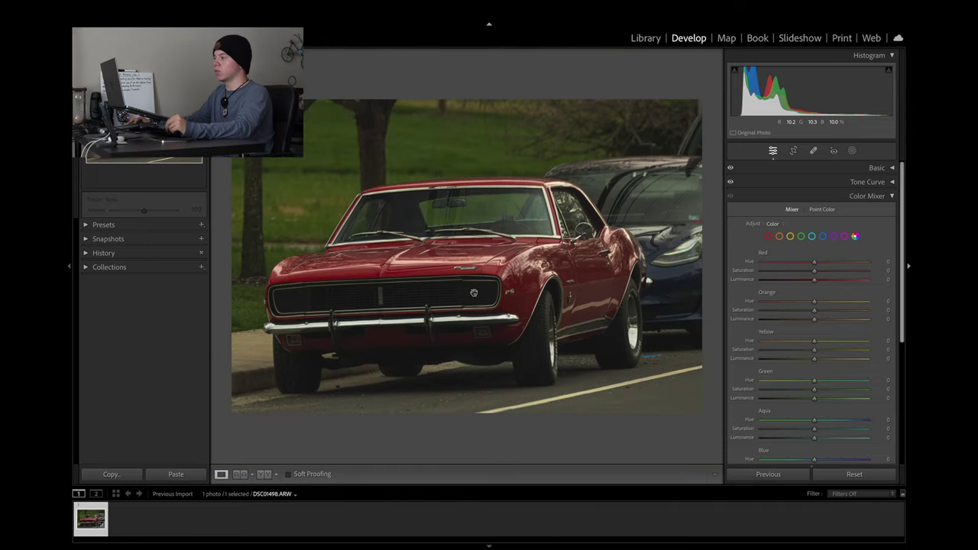
{"action": "left_click", "coordinate": [770, 237]}
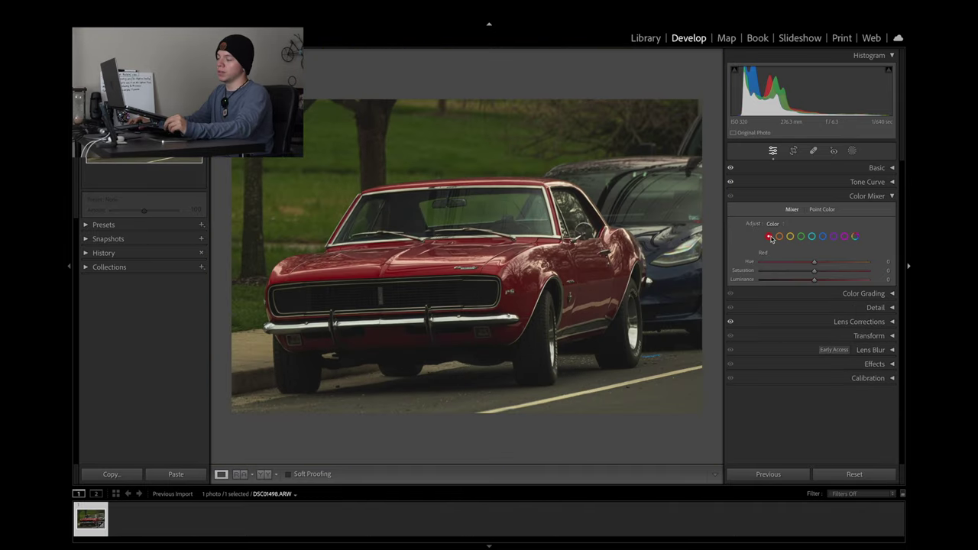
{"action": "left_click_drag", "start_coordinate": [815, 266], "coordinate": [796, 265]}
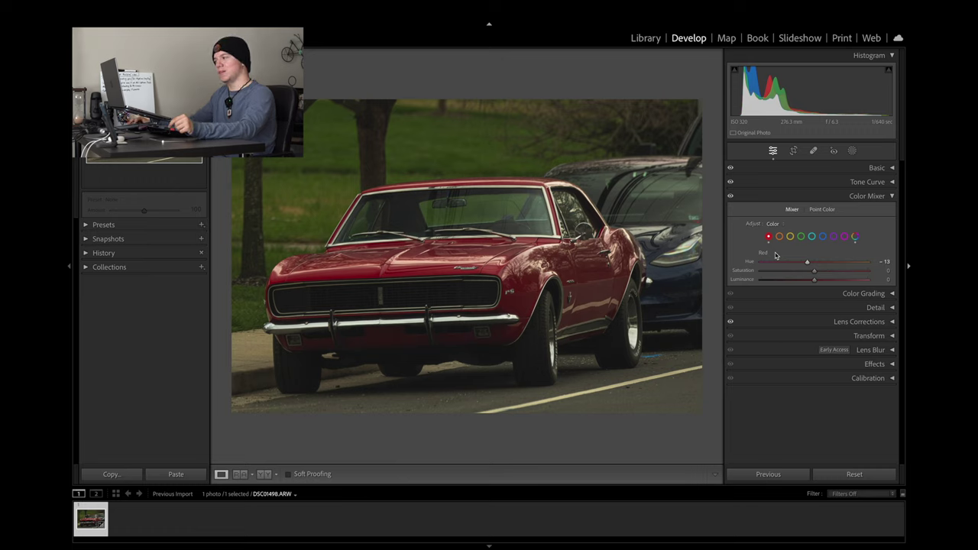
{"action": "left_click_drag", "start_coordinate": [808, 265], "coordinate": [809, 264]}
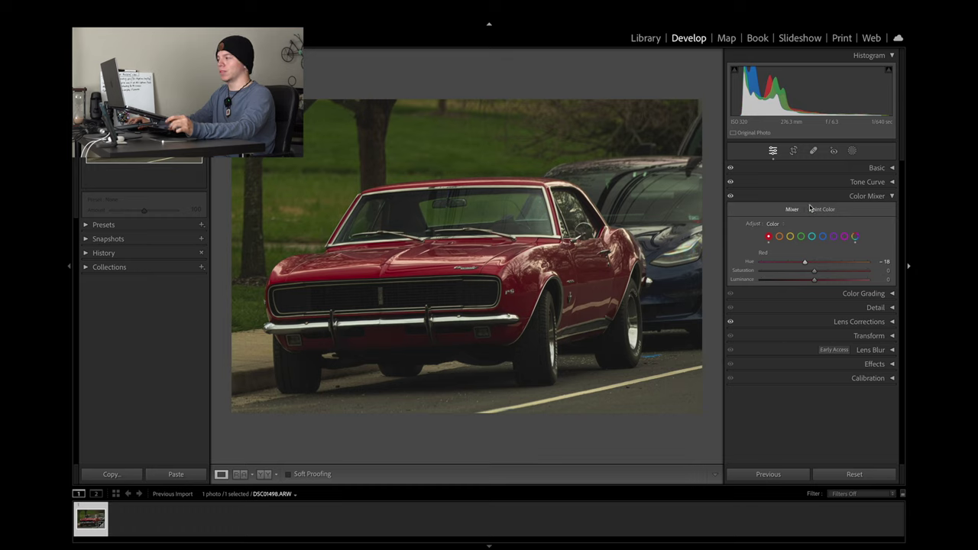
{"action": "key", "text": "ctrl+z"}
{"action": "left_click", "coordinate": [881, 261]}
{"action": "type", "text": "0"}
{"action": "key", "text": "Return"}
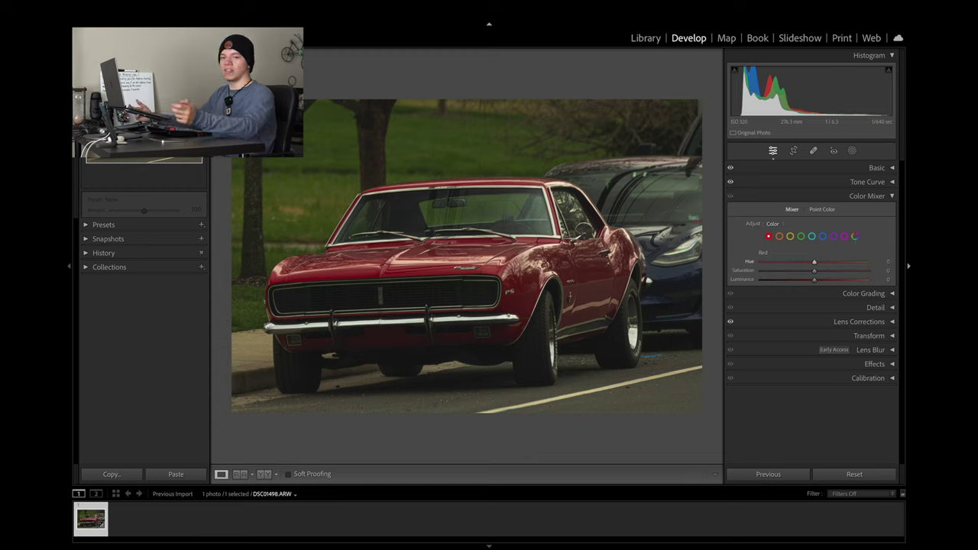
{"action": "left_click", "coordinate": [848, 196]}
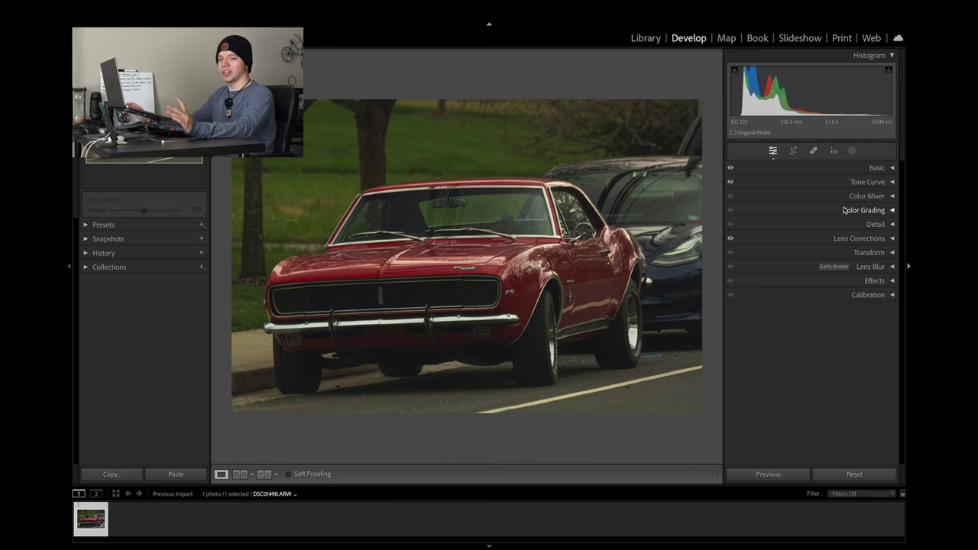
{"action": "left_click", "coordinate": [845, 210]}
{"action": "left_click", "coordinate": [845, 210]}
{"action": "left_click", "coordinate": [845, 224]}
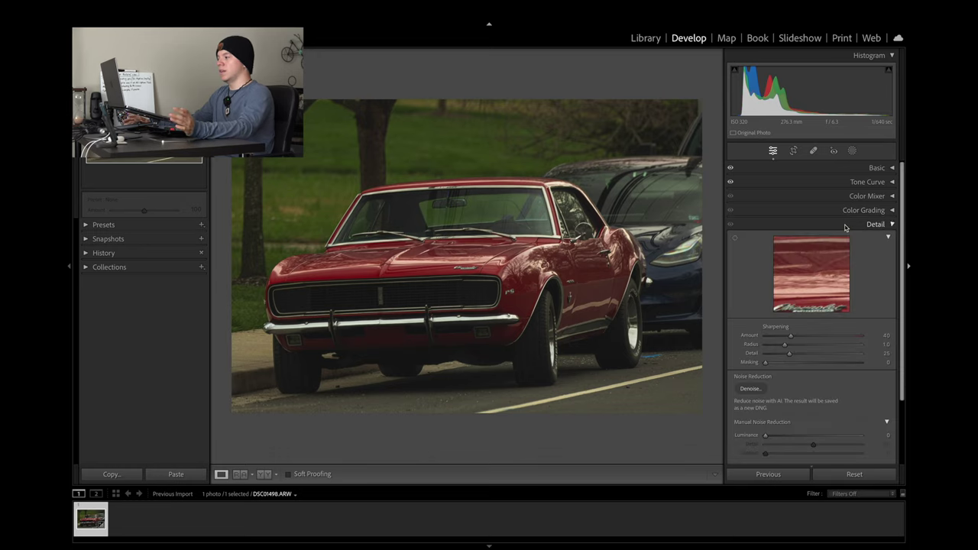
{"action": "left_click", "coordinate": [845, 225]}
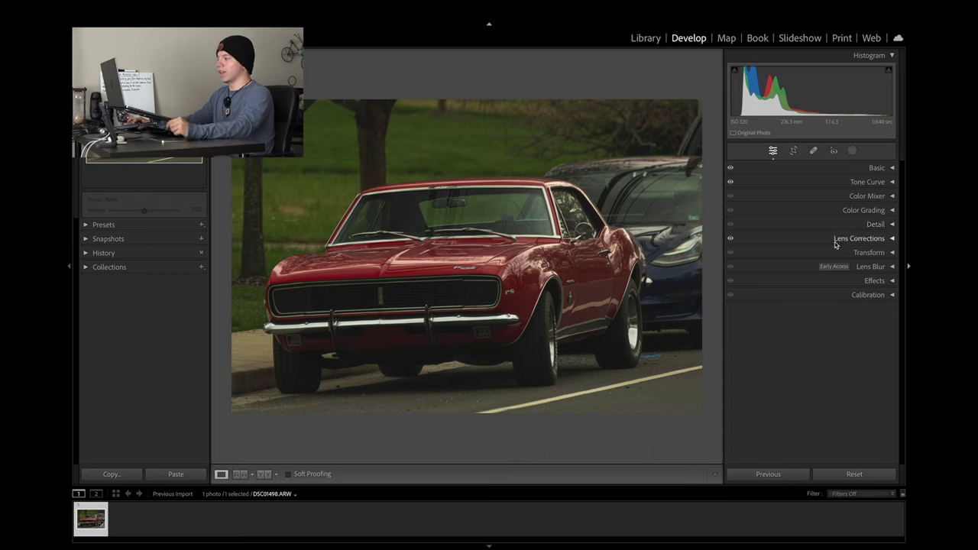
{"action": "left_click", "coordinate": [843, 200]}
{"action": "left_click", "coordinate": [843, 201]}
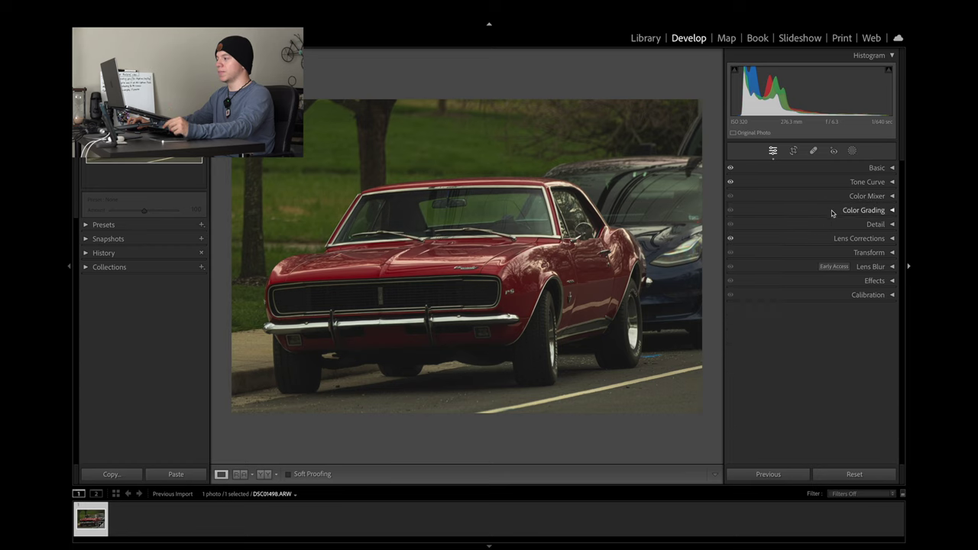
{"action": "left_click", "coordinate": [832, 212]}
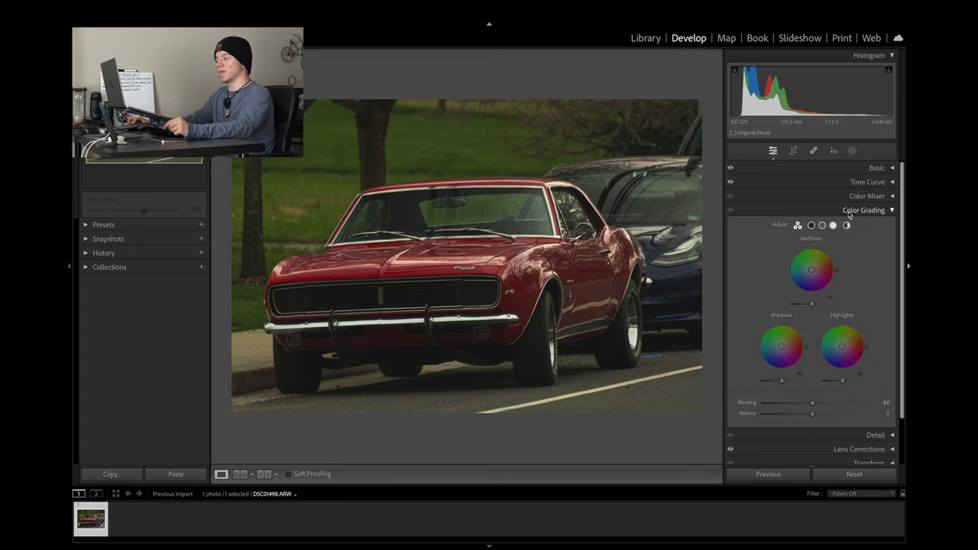
{"action": "left_click", "coordinate": [849, 213]}
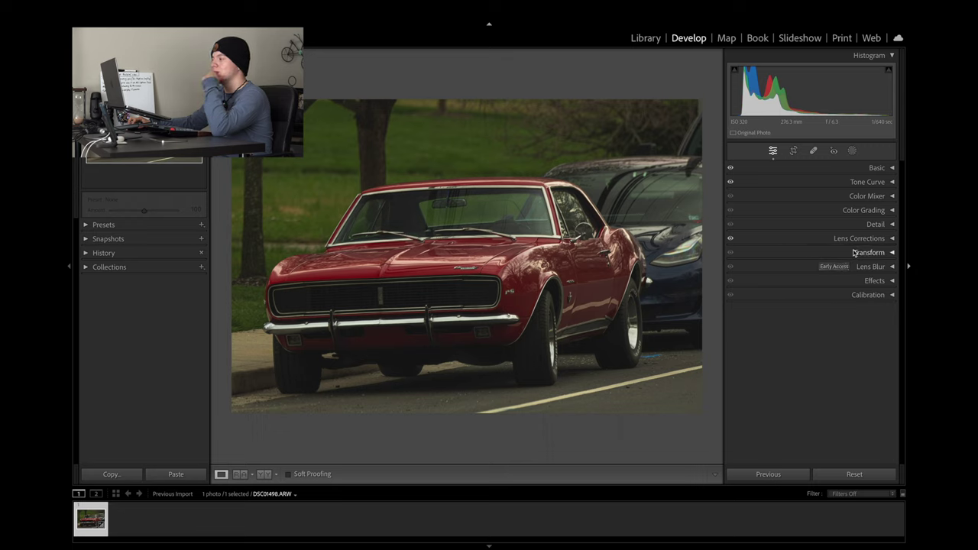
{"action": "left_click", "coordinate": [852, 215]}
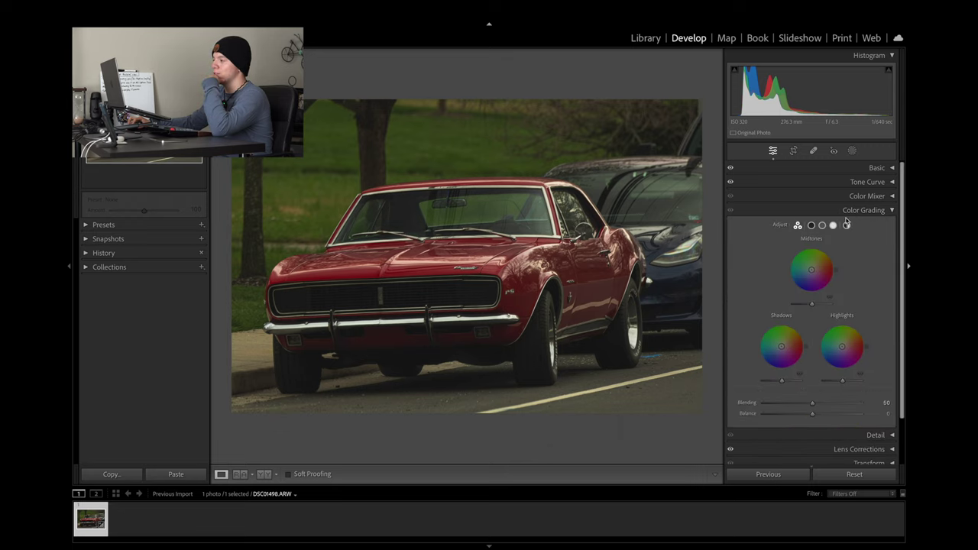
{"action": "left_click", "coordinate": [865, 211]}
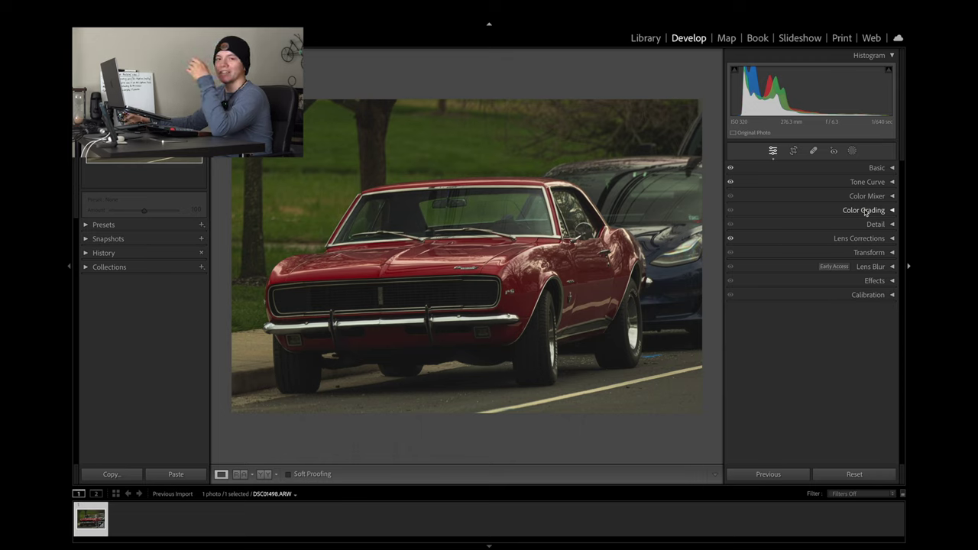
- Set the hue of the greens to +1 in the Color Mixer
{"action": "left_click", "coordinate": [864, 200]}
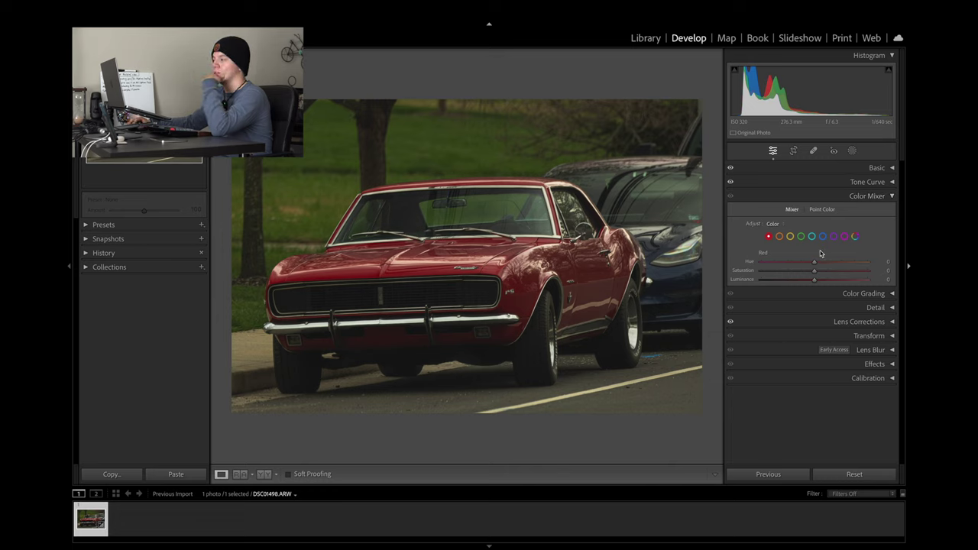
{"action": "left_click", "coordinate": [801, 236]}
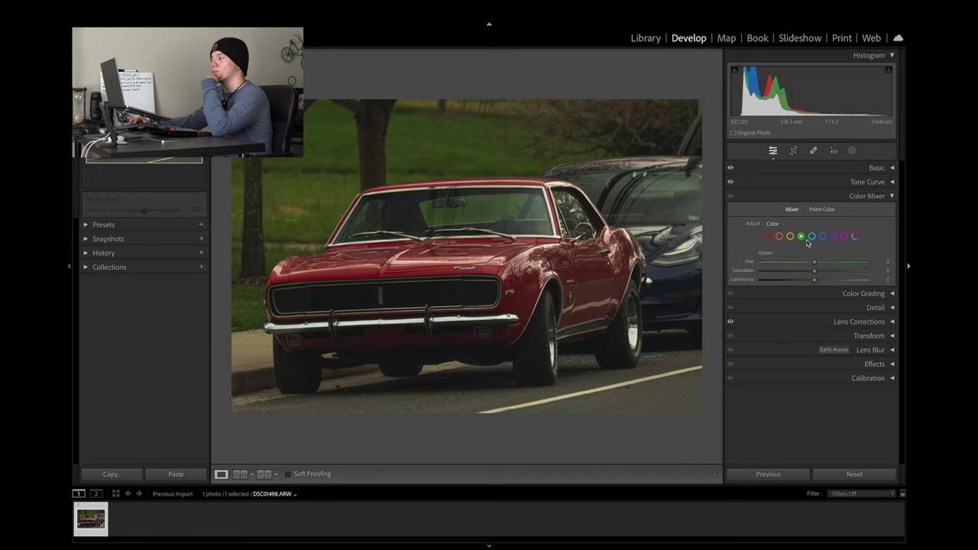
{"action": "mouse_move", "coordinate": [816, 263]}
{"action": "left_mouse_down"}
{"action": "mouse_move", "coordinate": [826, 266]}
{"action": "mouse_move", "coordinate": [817, 268]}
{"action": "left_mouse_up"}
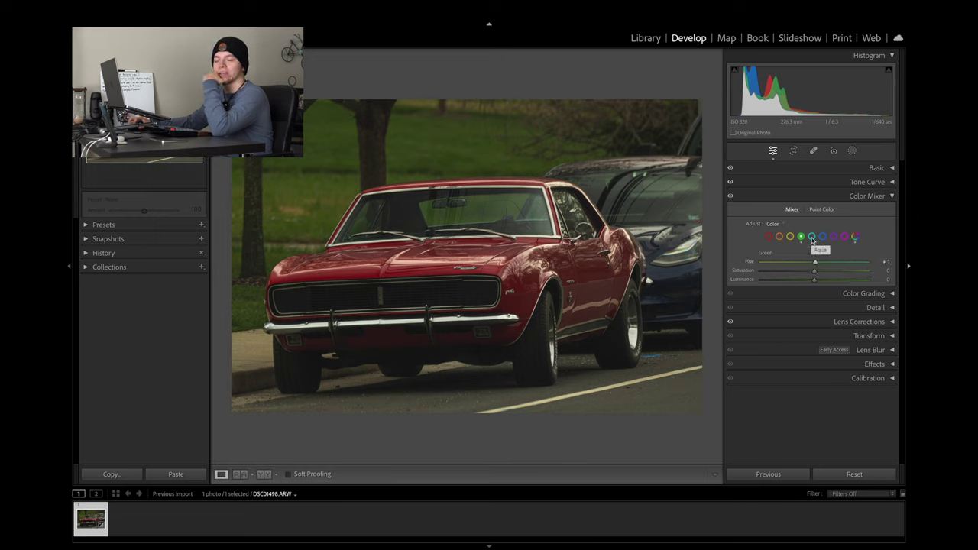
- Set the reds' hue to -20 and saturation to +21 in the Color Mixer
{"action": "left_click", "coordinate": [768, 238]}
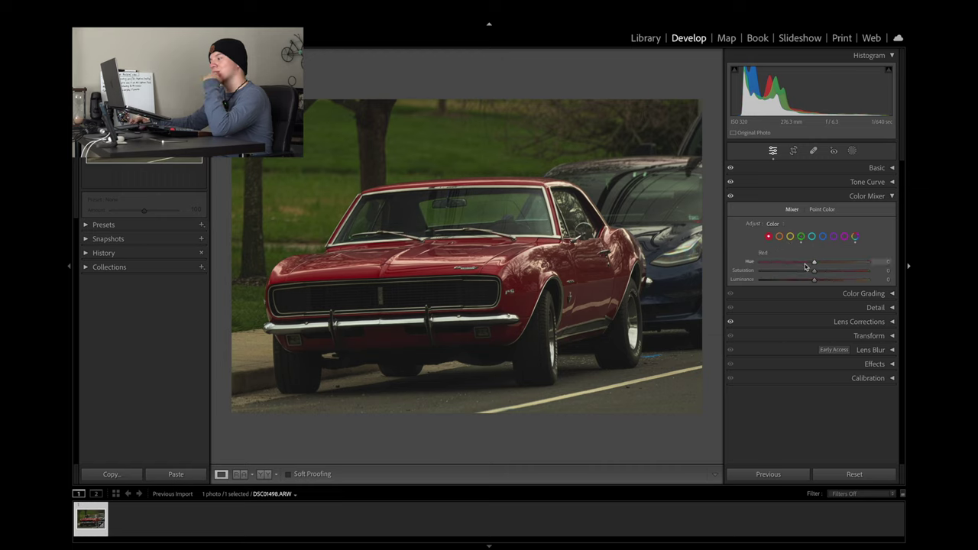
{"action": "left_click_drag", "start_coordinate": [813, 265], "coordinate": [803, 266]}
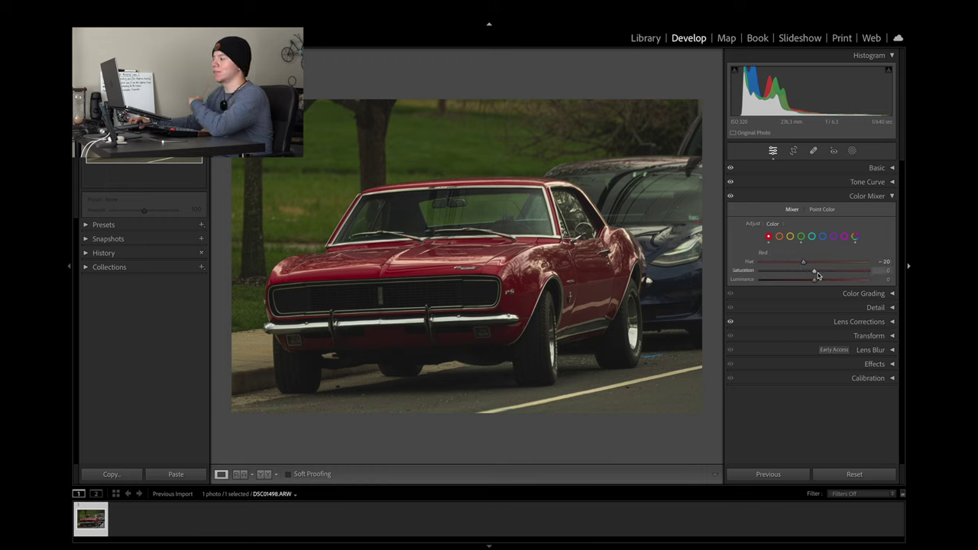
{"action": "left_click_drag", "start_coordinate": [818, 273], "coordinate": [818, 275]}
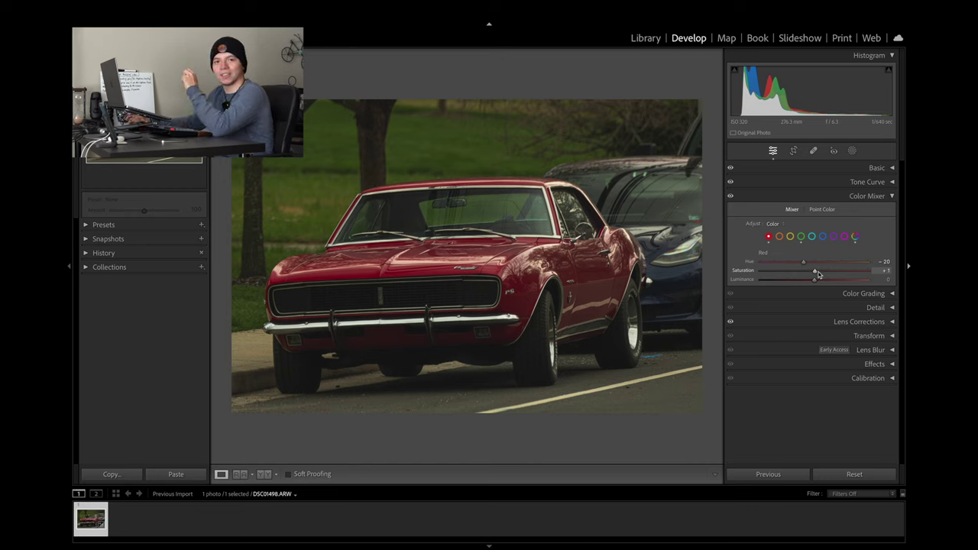
{"action": "mouse_move", "coordinate": [817, 274]}
{"action": "left_mouse_down"}
{"action": "mouse_move", "coordinate": [837, 276]}
{"action": "mouse_move", "coordinate": [828, 277]}
{"action": "left_mouse_up"}
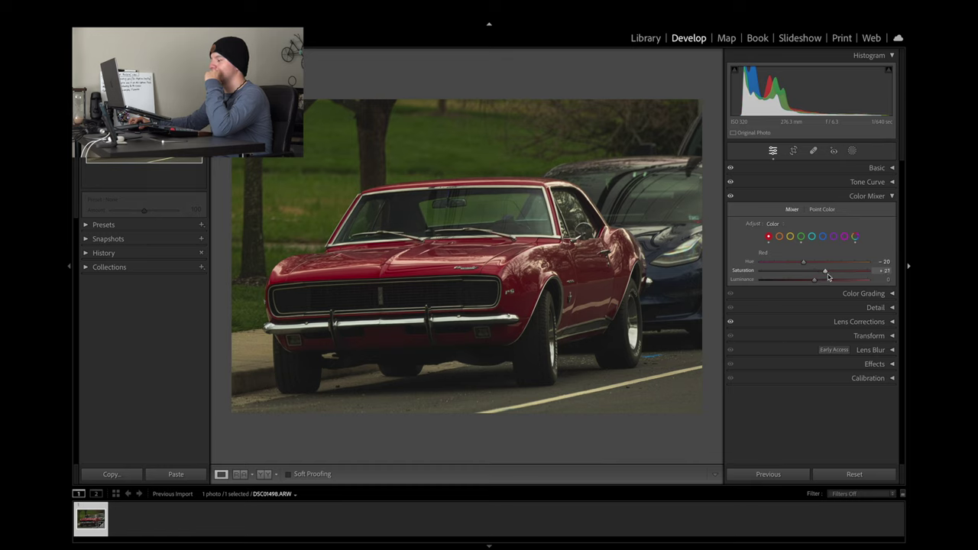
{"action": "left_click", "coordinate": [738, 184]}
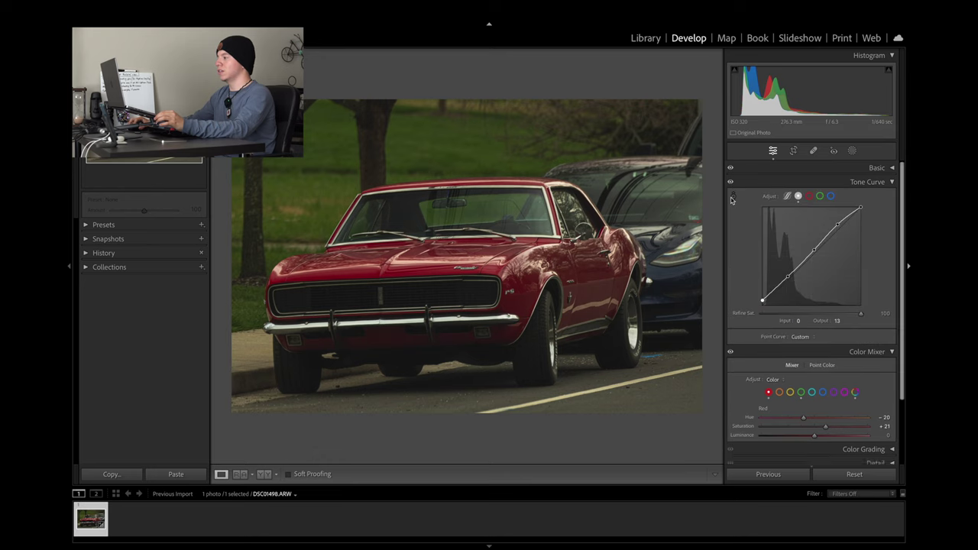
{"action": "left_click", "coordinate": [835, 173]}
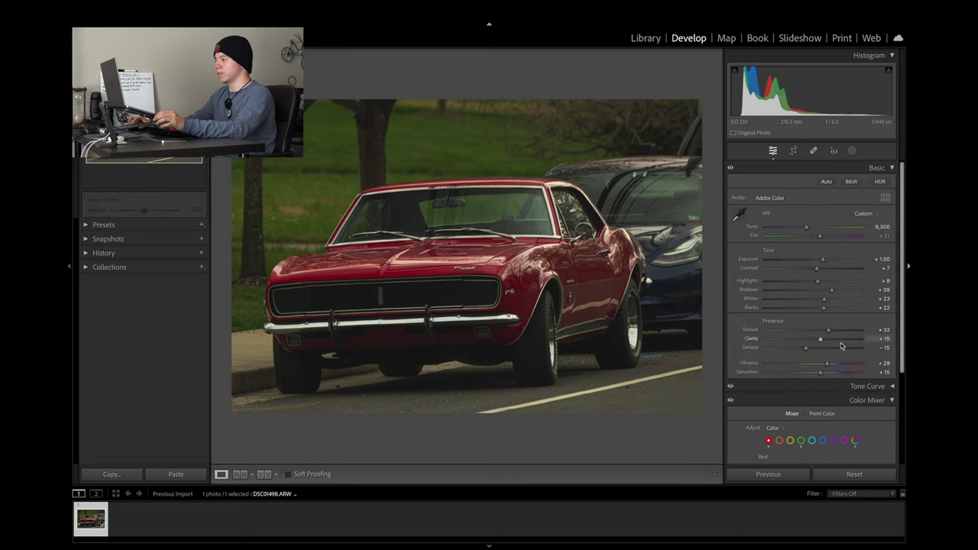
{"action": "left_click", "coordinate": [802, 169]}
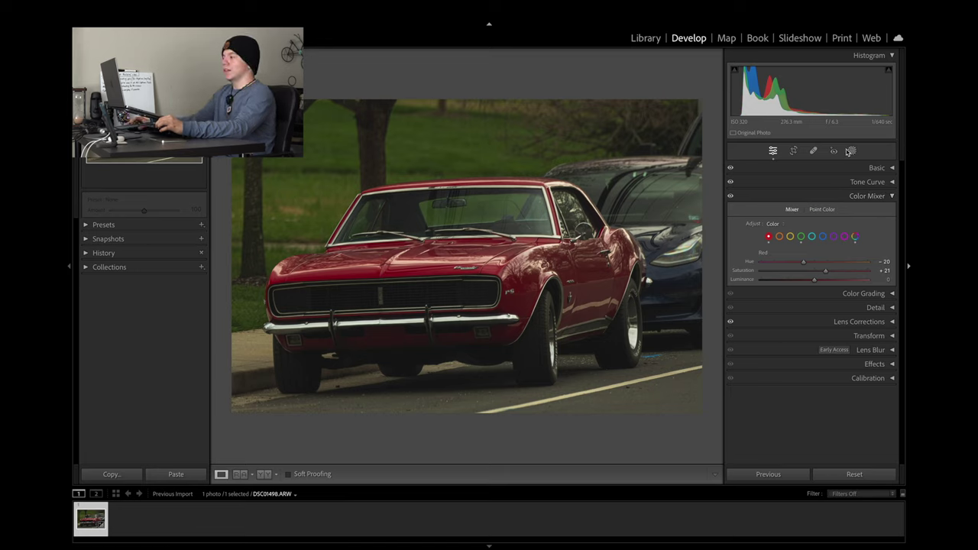
- Create a subject mask of the red car, preview its coverage, and return to the global adjustments
{"action": "left_click", "coordinate": [853, 151]}
{"action": "left_click", "coordinate": [753, 195]}
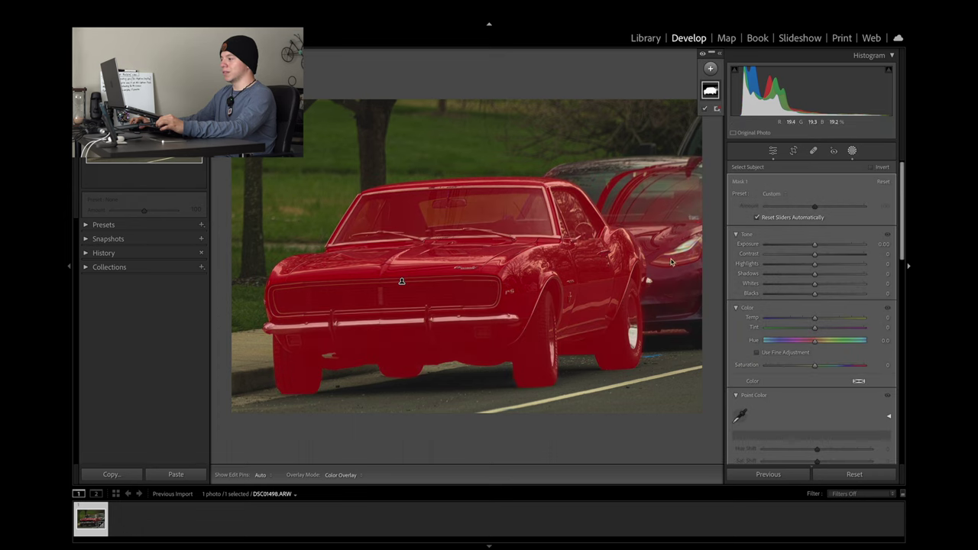
{"action": "left_click", "coordinate": [773, 150]}
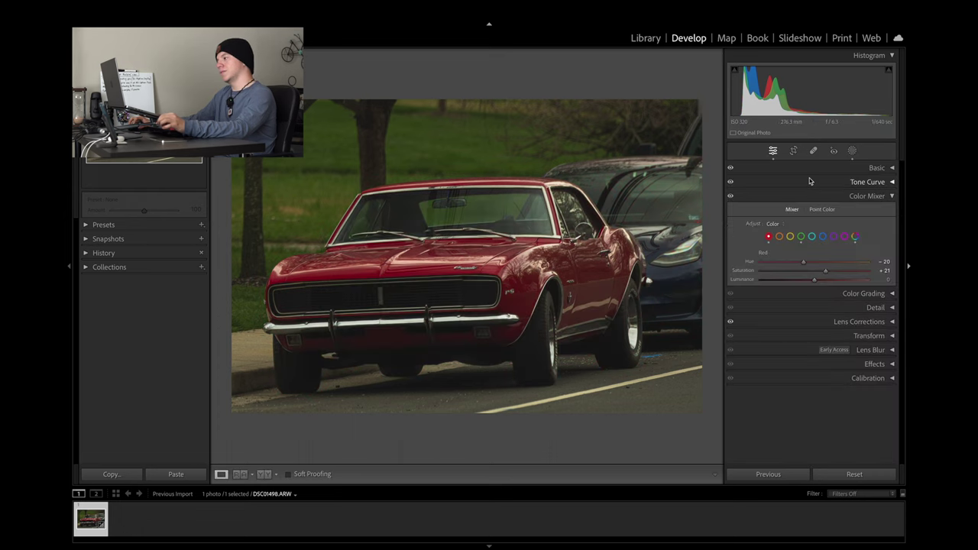
{"action": "left_click", "coordinate": [764, 199]}
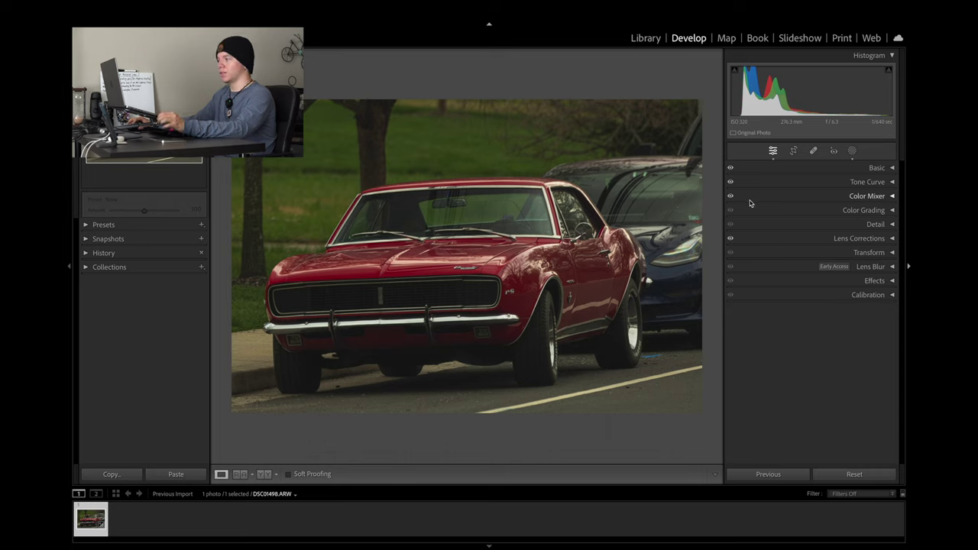
{"action": "left_click", "coordinate": [750, 200]}
{"action": "left_click", "coordinate": [852, 151]}
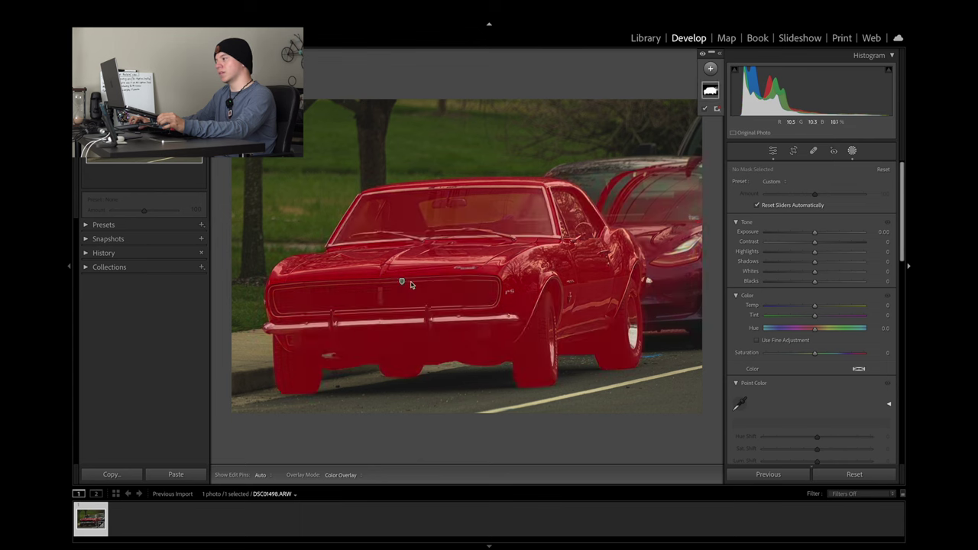
{"action": "left_click", "coordinate": [773, 152]}
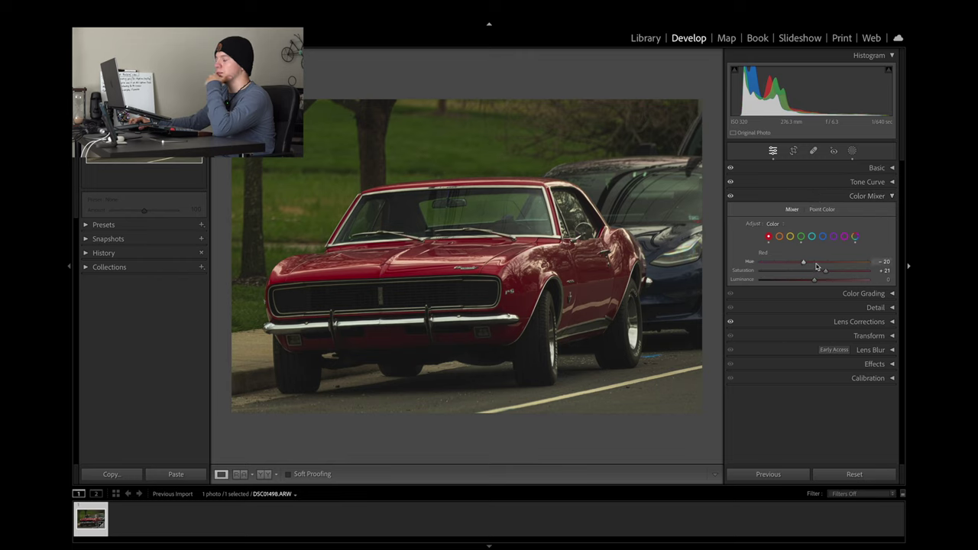
- Reset the hue of the greens to 0 in the Color Mixer
{"action": "left_click", "coordinate": [780, 237]}
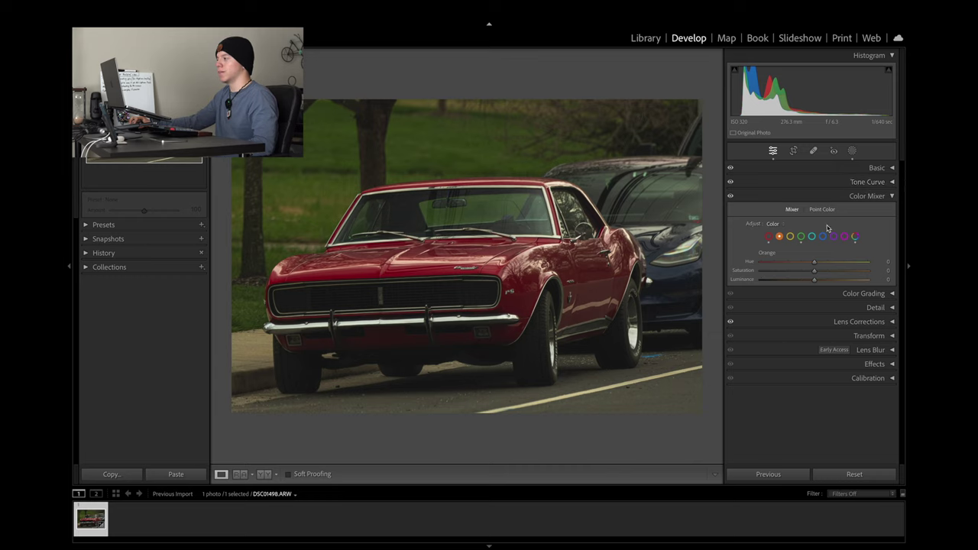
{"action": "left_click", "coordinate": [769, 237]}
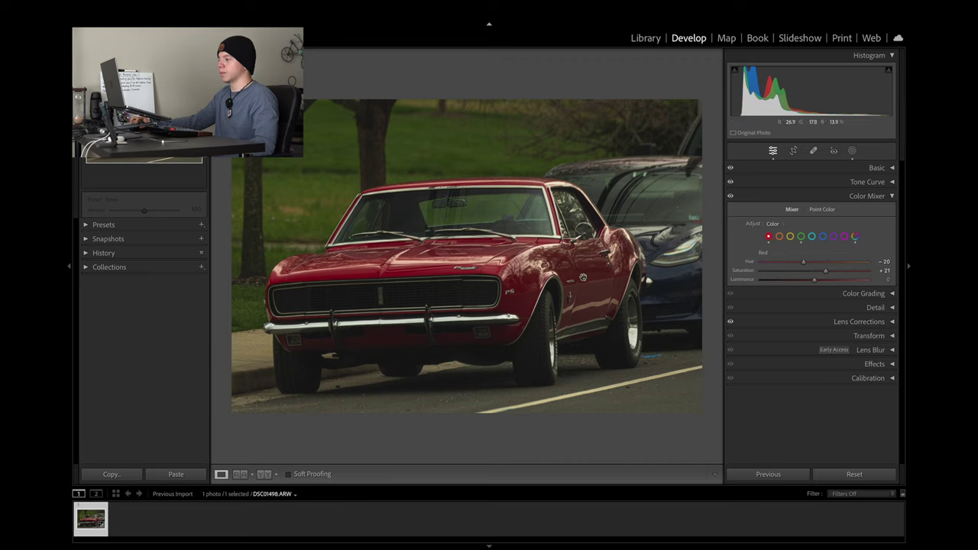
{"action": "left_click", "coordinate": [800, 237]}
{"action": "left_click_drag", "start_coordinate": [814, 263], "coordinate": [815, 263]}
{"action": "left_click", "coordinate": [887, 263]}
{"action": "type", "text": "0"}
{"action": "key", "text": "Return"}
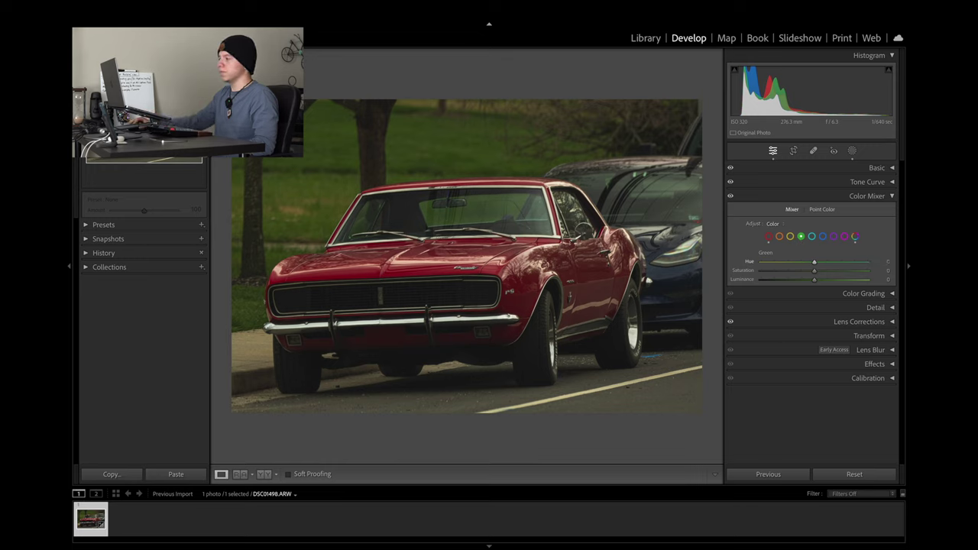
- Show the Color Mixer adjustments for all colours together and look through them from red to magenta
{"action": "left_click", "coordinate": [768, 238]}
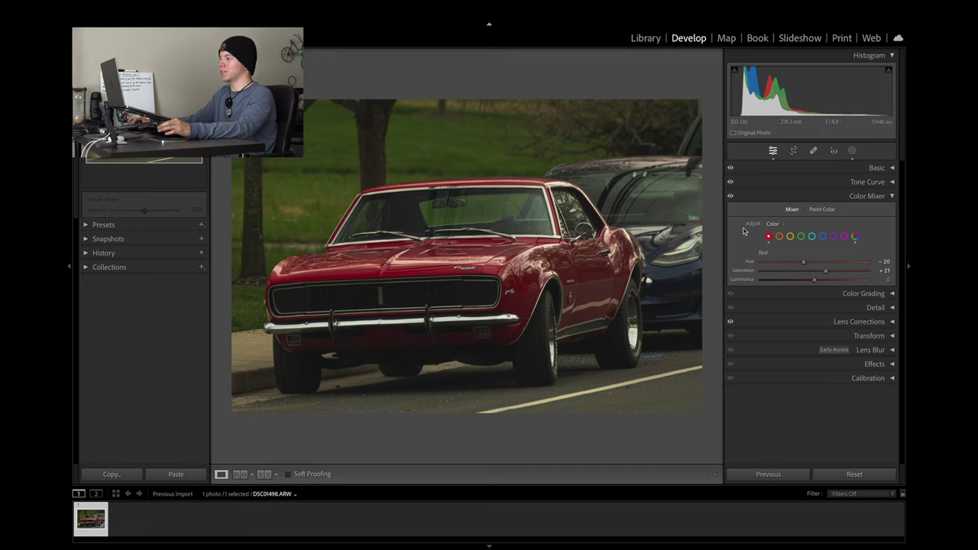
{"action": "left_click", "coordinate": [784, 202]}
{"action": "left_click", "coordinate": [784, 202]}
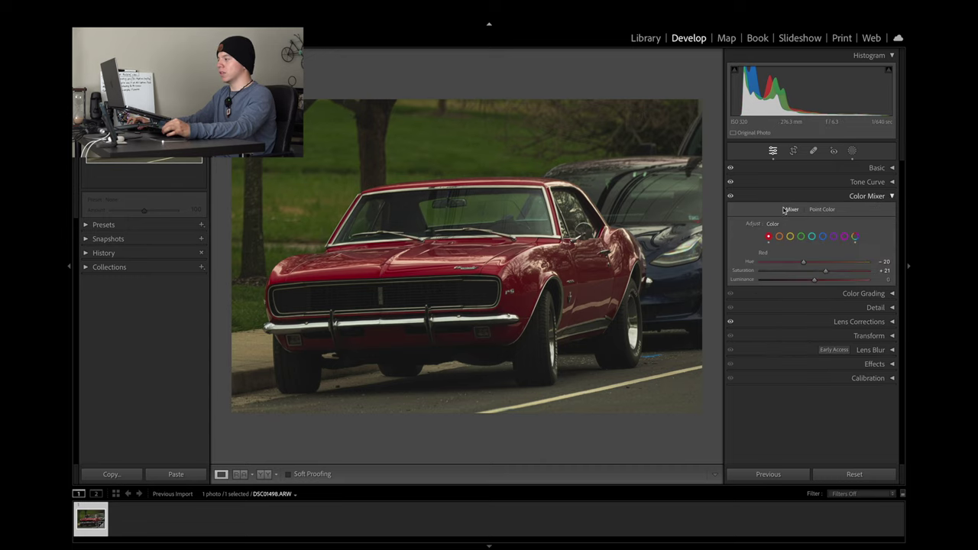
{"action": "left_click", "coordinate": [851, 239]}
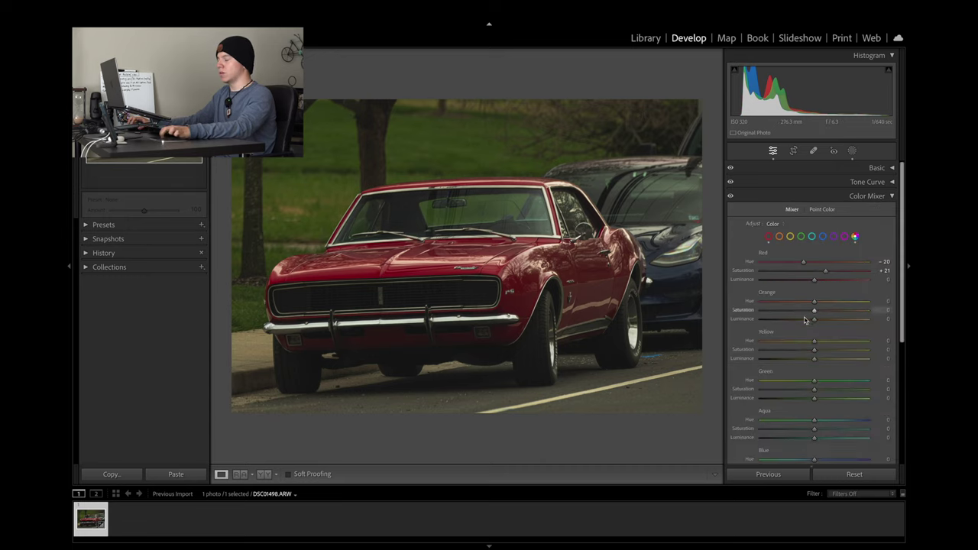
{"action": "scroll", "coordinate": [800, 316], "scroll_direction": "down", "scroll_amount": 4}
{"action": "scroll", "coordinate": [803, 316], "scroll_direction": "down", "scroll_amount": 3}
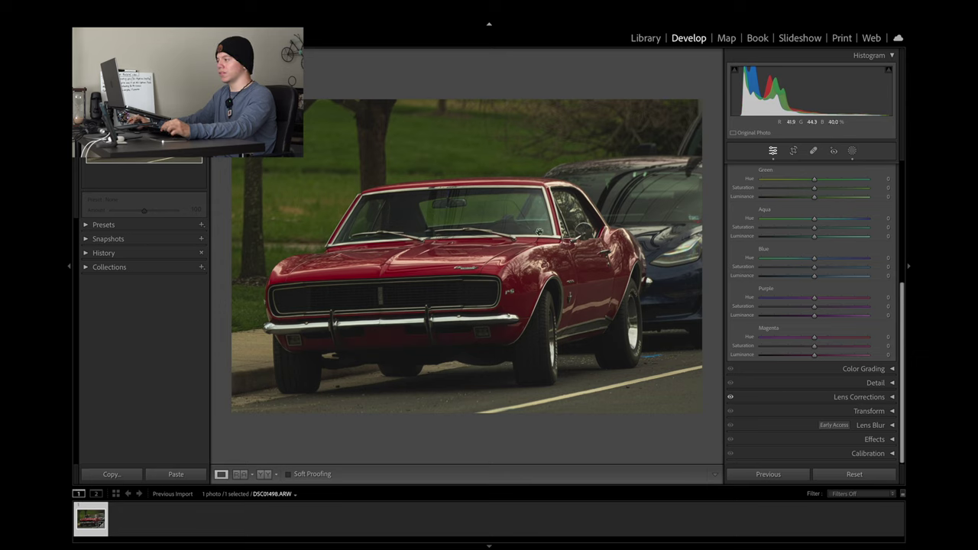
{"action": "scroll", "coordinate": [823, 229], "scroll_direction": "up", "scroll_amount": 2}
{"action": "scroll", "coordinate": [823, 231], "scroll_direction": "up", "scroll_amount": 3}
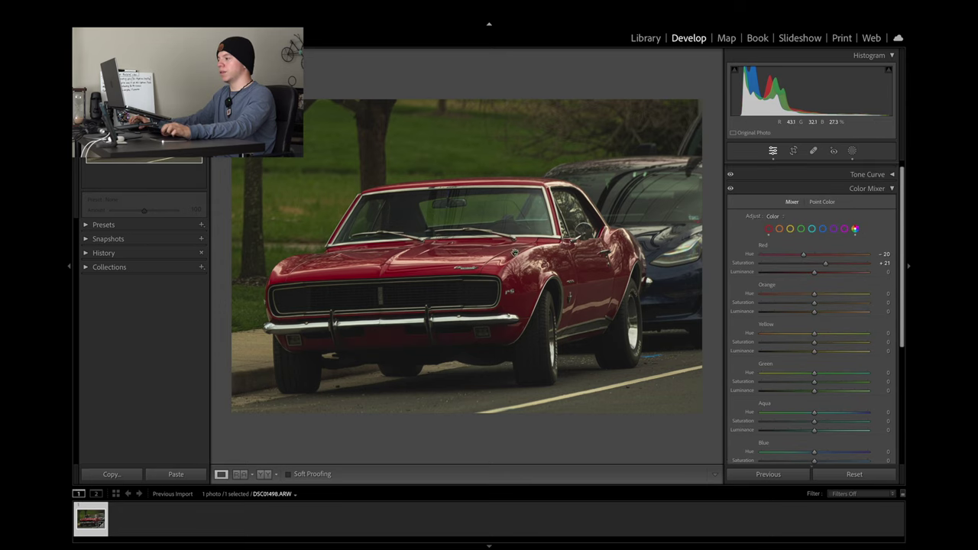
- Bring up the global color wheel in Color Grading and expand the Basic adjustments above it
{"action": "left_click", "coordinate": [867, 188]}
{"action": "left_click", "coordinate": [864, 209]}
{"action": "left_click", "coordinate": [847, 225]}
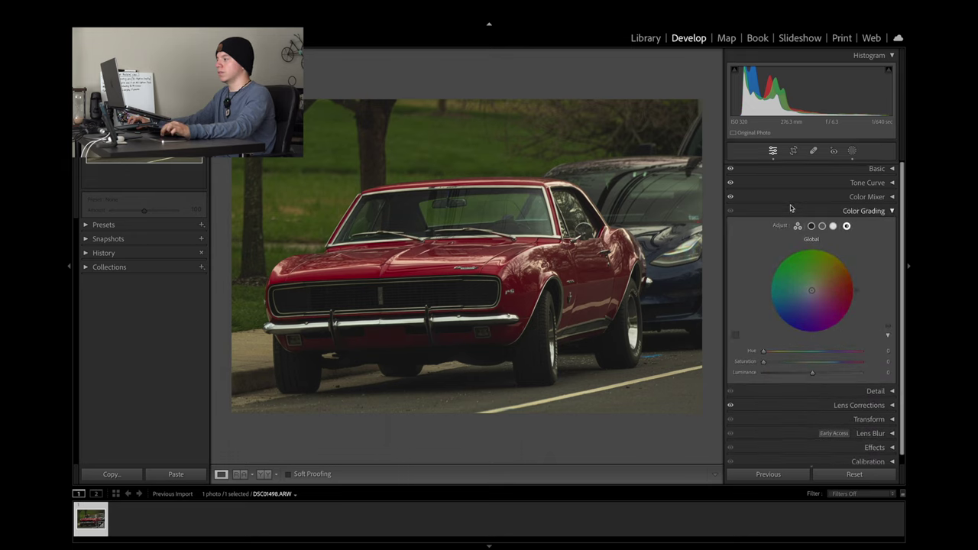
{"action": "left_click", "coordinate": [805, 170]}
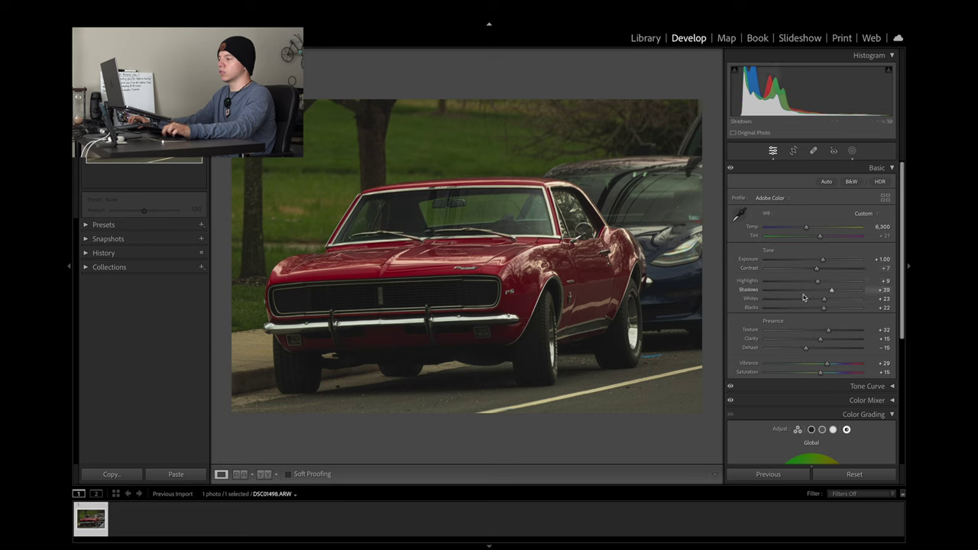
{"action": "scroll", "coordinate": [779, 318], "scroll_direction": "down", "scroll_amount": 2}
{"action": "scroll", "coordinate": [812, 333], "scroll_direction": "down", "scroll_amount": 2}
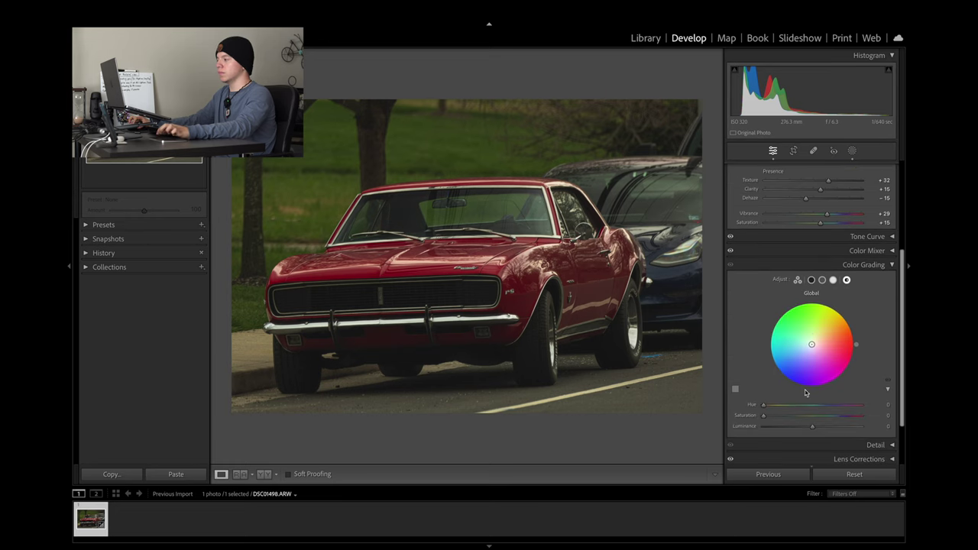
- Try global color grading hues of 13, 213, 56 and 46, settling on hue 50, saturation 14 and luminance +19
{"action": "mouse_move", "coordinate": [813, 347]}
{"action": "left_mouse_down"}
{"action": "mouse_move", "coordinate": [819, 334]}
{"action": "mouse_move", "coordinate": [818, 343]}
{"action": "left_mouse_up"}
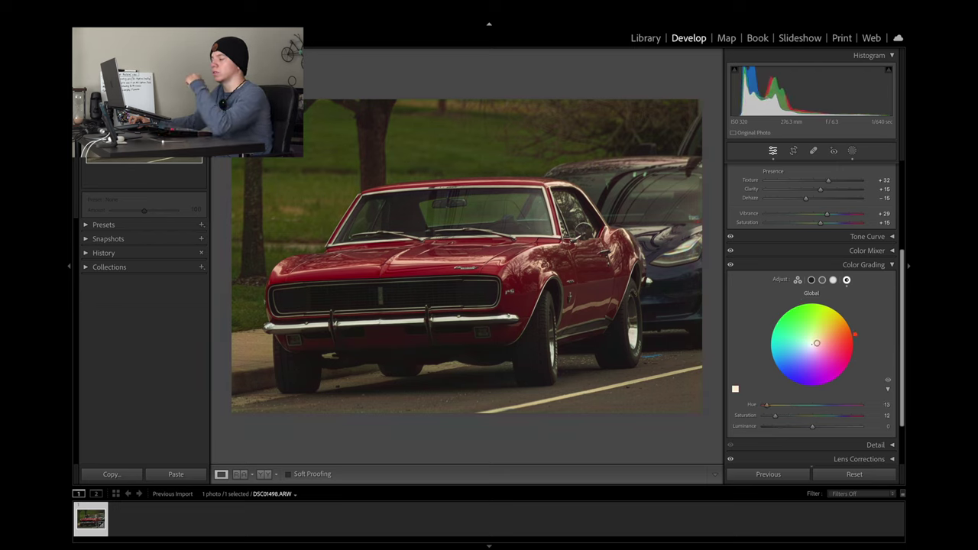
{"action": "left_click_drag", "start_coordinate": [813, 348], "coordinate": [802, 352]}
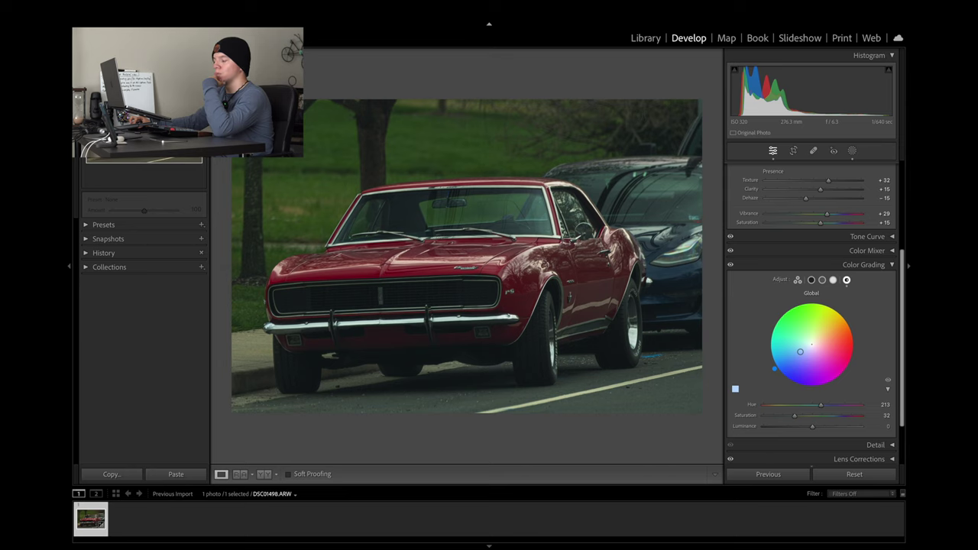
{"action": "mouse_move", "coordinate": [800, 351]}
{"action": "left_mouse_down"}
{"action": "mouse_move", "coordinate": [822, 323]}
{"action": "mouse_move", "coordinate": [829, 336]}
{"action": "mouse_move", "coordinate": [817, 337]}
{"action": "left_mouse_up"}
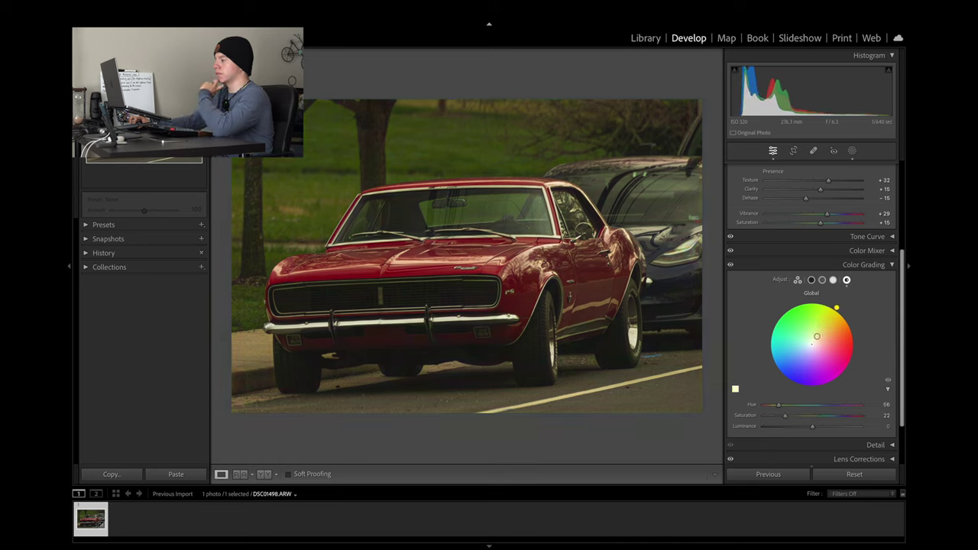
{"action": "left_click_drag", "start_coordinate": [819, 337], "coordinate": [821, 337]}
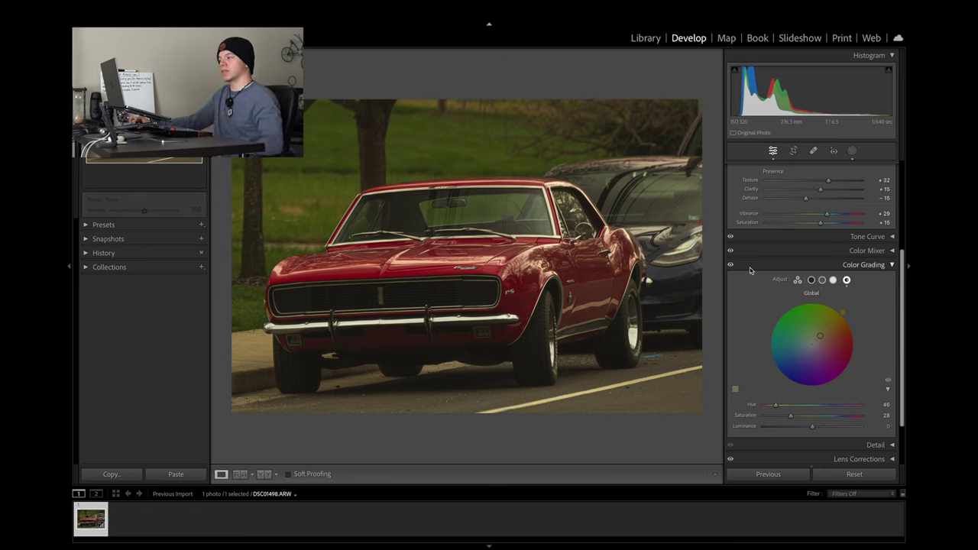
{"action": "left_click_drag", "start_coordinate": [817, 339], "coordinate": [815, 342]}
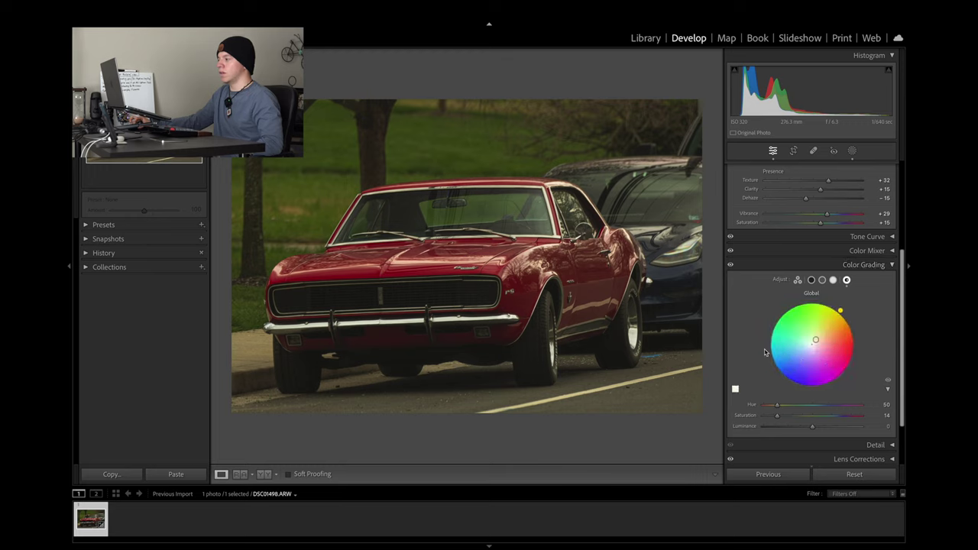
{"action": "mouse_move", "coordinate": [829, 429]}
{"action": "left_mouse_down"}
{"action": "mouse_move", "coordinate": [796, 429]}
{"action": "mouse_move", "coordinate": [837, 429]}
{"action": "mouse_move", "coordinate": [821, 430]}
{"action": "left_mouse_up"}
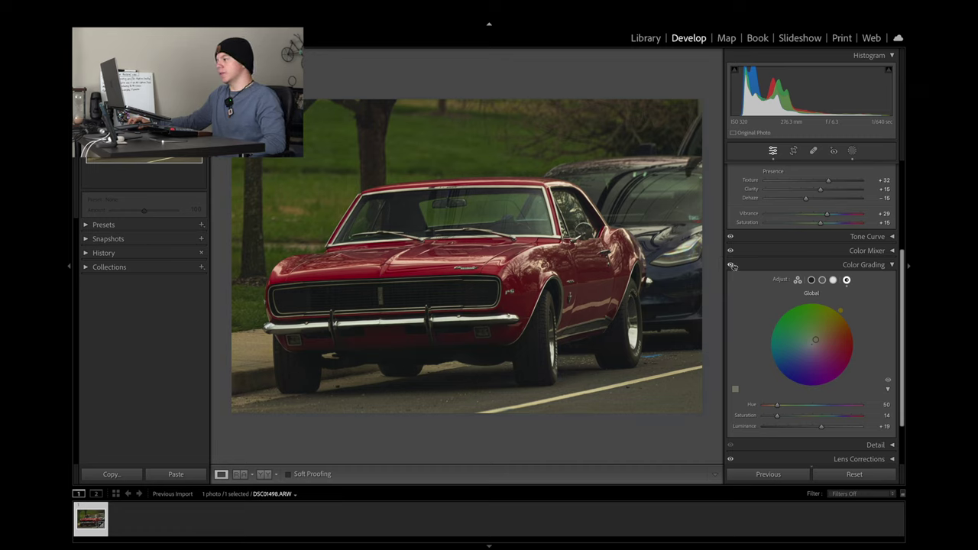
- Grade the shadows with hue 46, saturation 2 and luminance +5, and turn the shadow grading off to compare the photo
{"action": "left_click", "coordinate": [812, 279]}
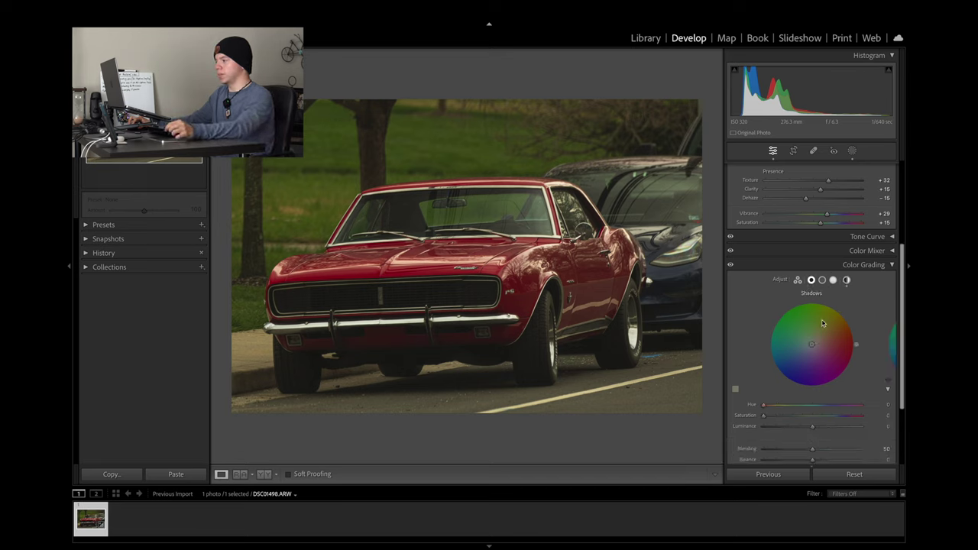
{"action": "mouse_move", "coordinate": [814, 346]}
{"action": "left_mouse_down"}
{"action": "mouse_move", "coordinate": [799, 336]}
{"action": "mouse_move", "coordinate": [819, 337]}
{"action": "mouse_move", "coordinate": [813, 343]}
{"action": "left_mouse_up"}
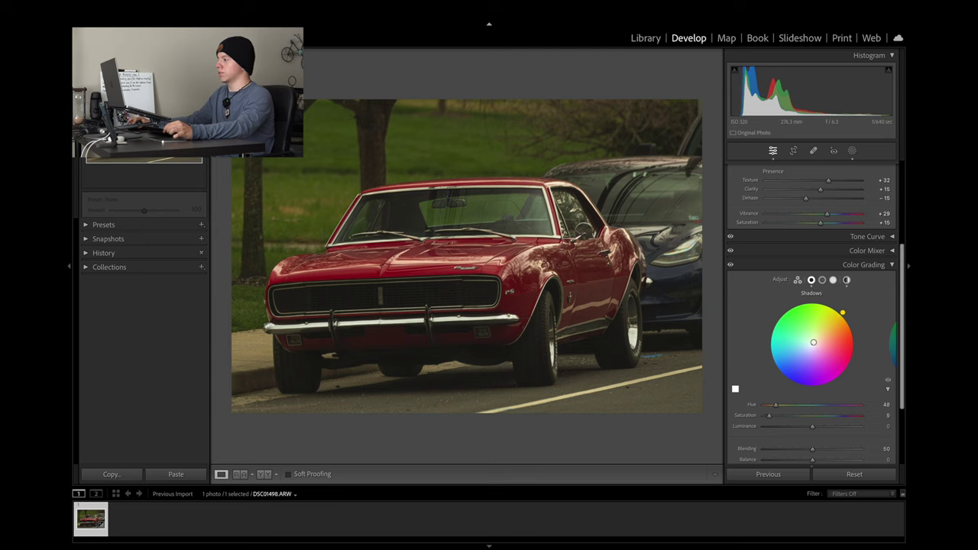
{"action": "scroll", "coordinate": [733, 266], "scroll_direction": "down", "scroll_amount": 3}
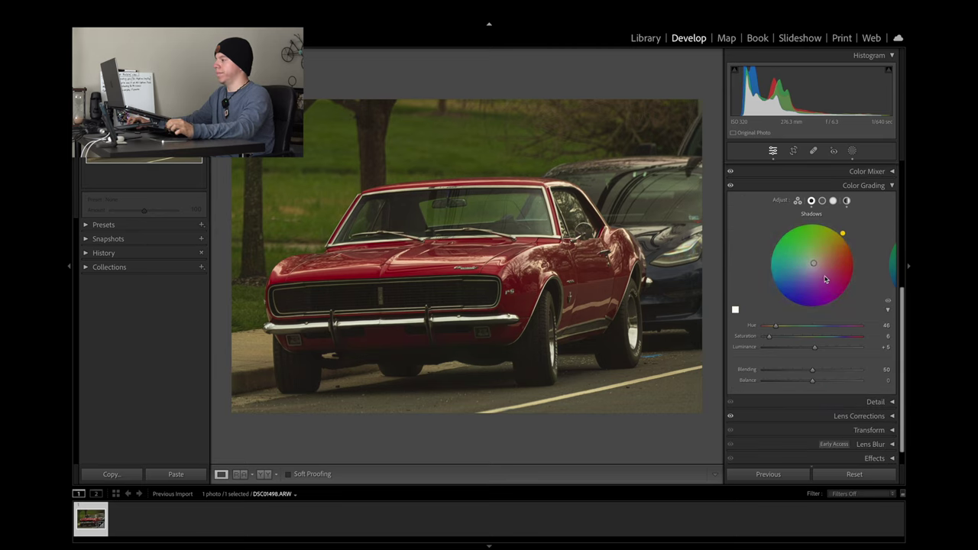
{"action": "left_click_drag", "start_coordinate": [814, 263], "coordinate": [812, 265]}
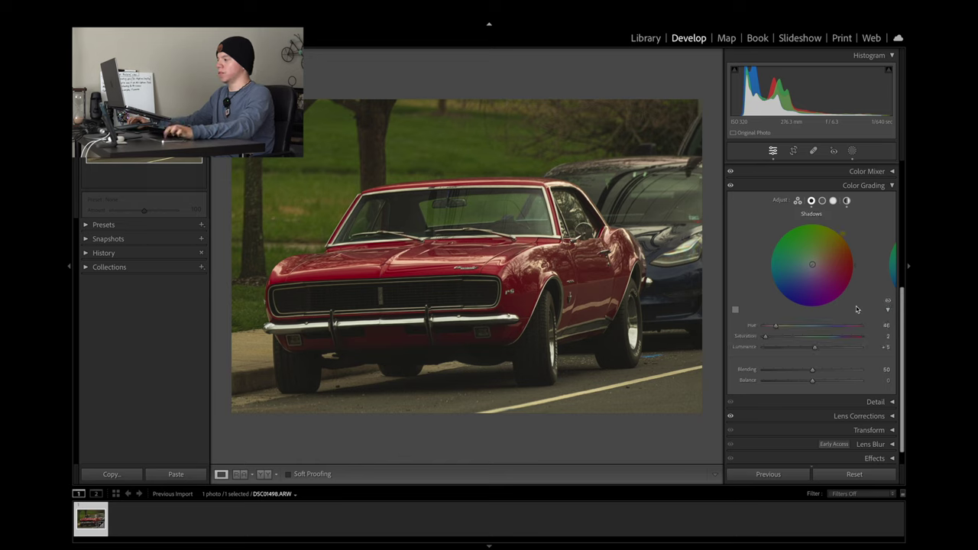
{"action": "scroll", "coordinate": [889, 357], "scroll_direction": "up", "scroll_amount": 3}
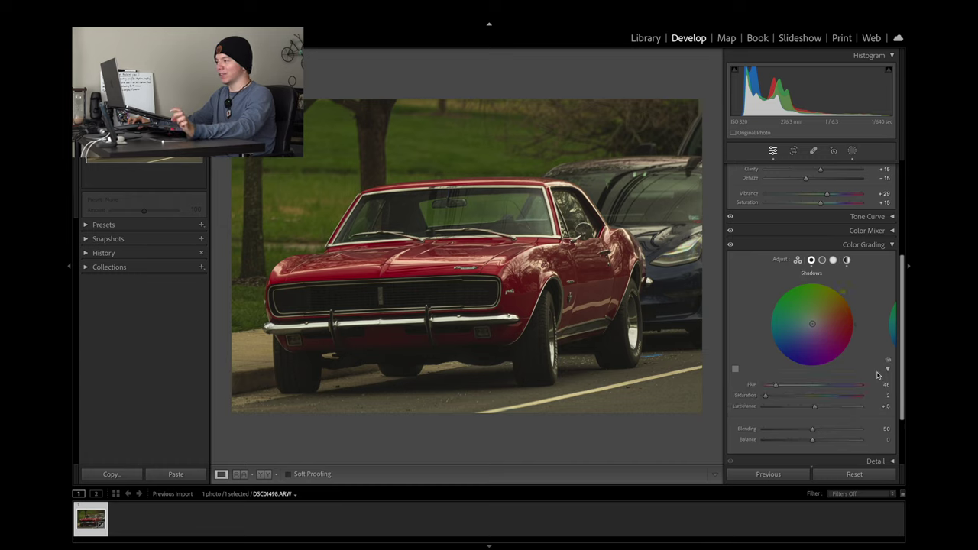
{"action": "left_click", "coordinate": [889, 363]}
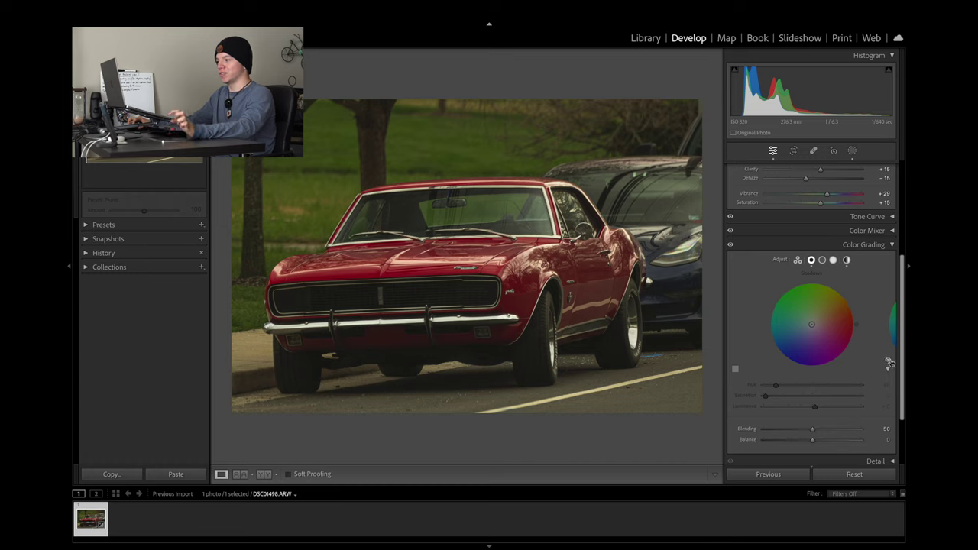
- Turn the shadow color grading back on and grade the midtones, trying hues 240 and 253 and settling on hue 224, saturation 23
{"action": "left_click", "coordinate": [889, 362]}
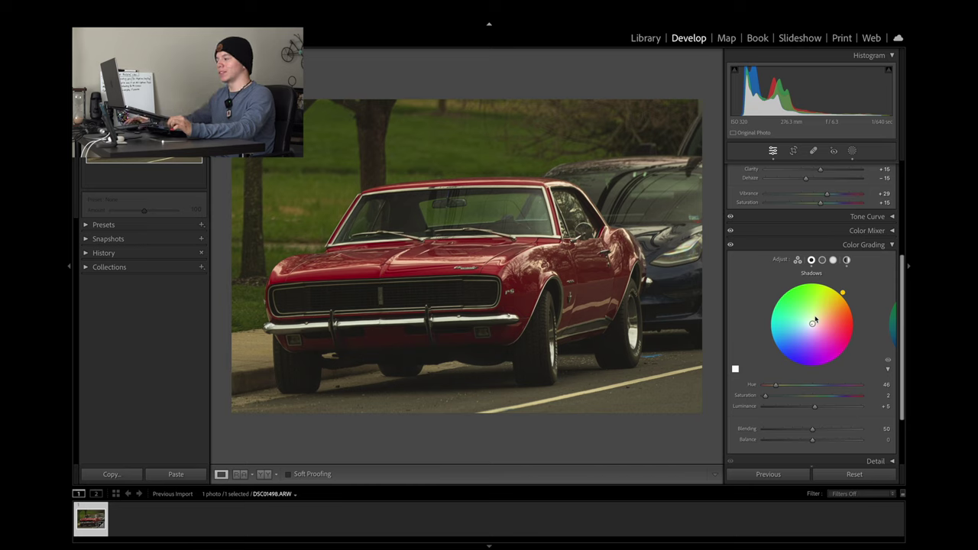
{"action": "key", "text": "Right"}
{"action": "mouse_move", "coordinate": [817, 316]}
{"action": "left_mouse_down"}
{"action": "mouse_move", "coordinate": [823, 327]}
{"action": "mouse_move", "coordinate": [802, 318]}
{"action": "mouse_move", "coordinate": [816, 313]}
{"action": "mouse_move", "coordinate": [801, 316]}
{"action": "mouse_move", "coordinate": [817, 305]}
{"action": "mouse_move", "coordinate": [809, 327]}
{"action": "left_mouse_up"}
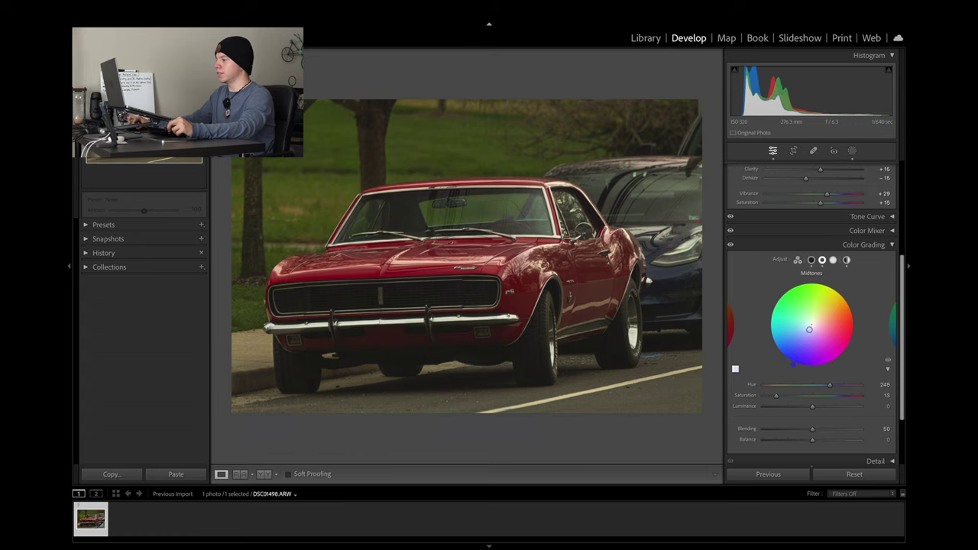
{"action": "left_click_drag", "start_coordinate": [811, 326], "coordinate": [811, 328]}
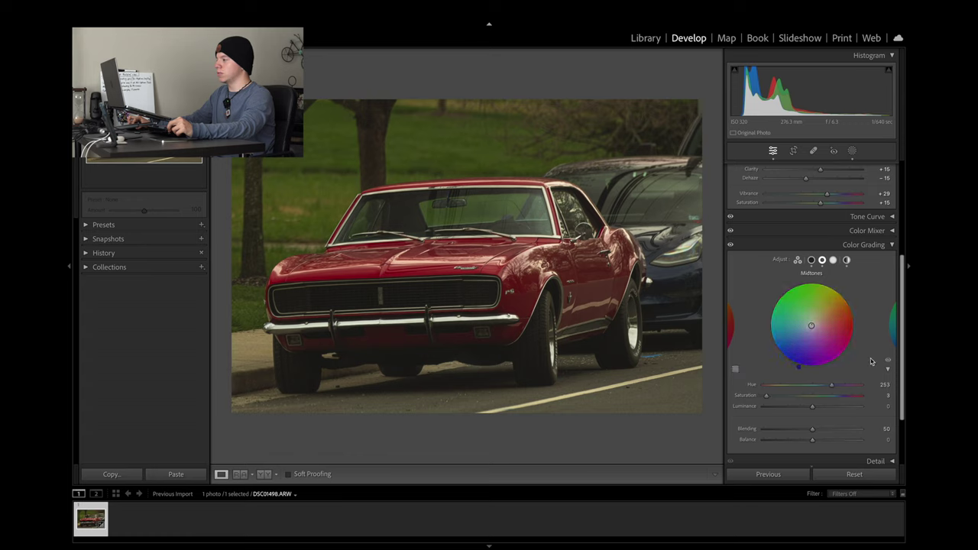
{"action": "left_click", "coordinate": [888, 360]}
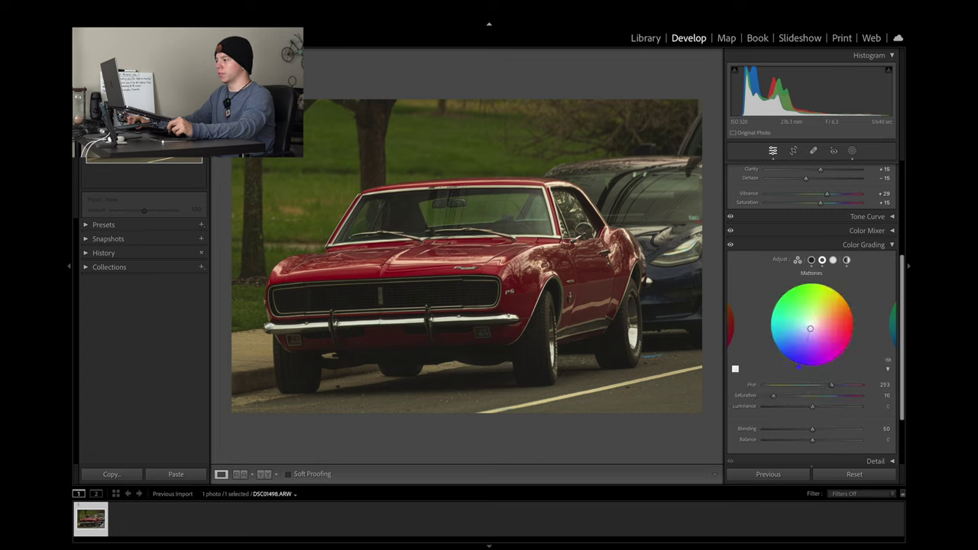
{"action": "left_click_drag", "start_coordinate": [809, 334], "coordinate": [804, 331]}
- Turn the midtones color grading off and on repeatedly to compare its effect on the photo
{"action": "left_click", "coordinate": [888, 362]}
{"action": "left_click", "coordinate": [888, 362]}
{"action": "left_click", "coordinate": [888, 362]}
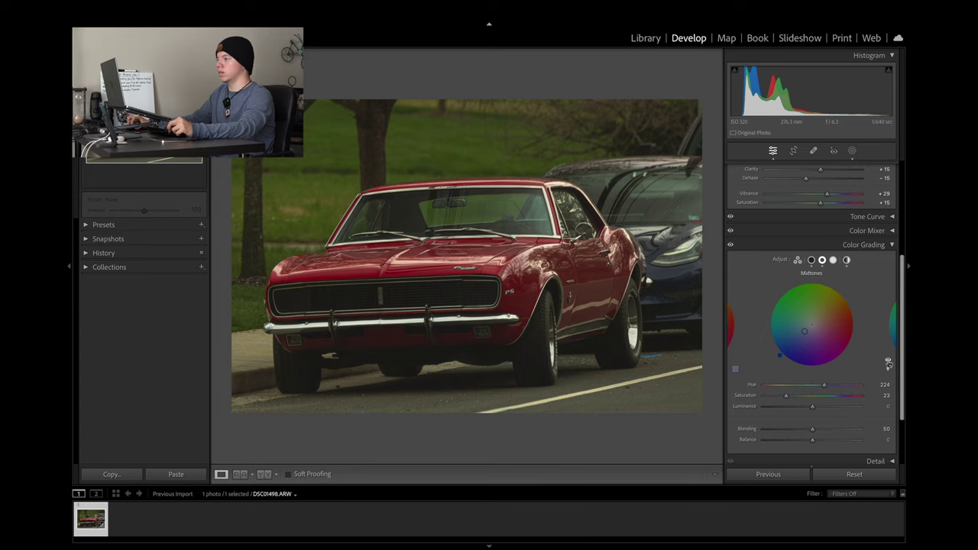
{"action": "left_click", "coordinate": [888, 362]}
{"action": "left_click", "coordinate": [888, 363]}
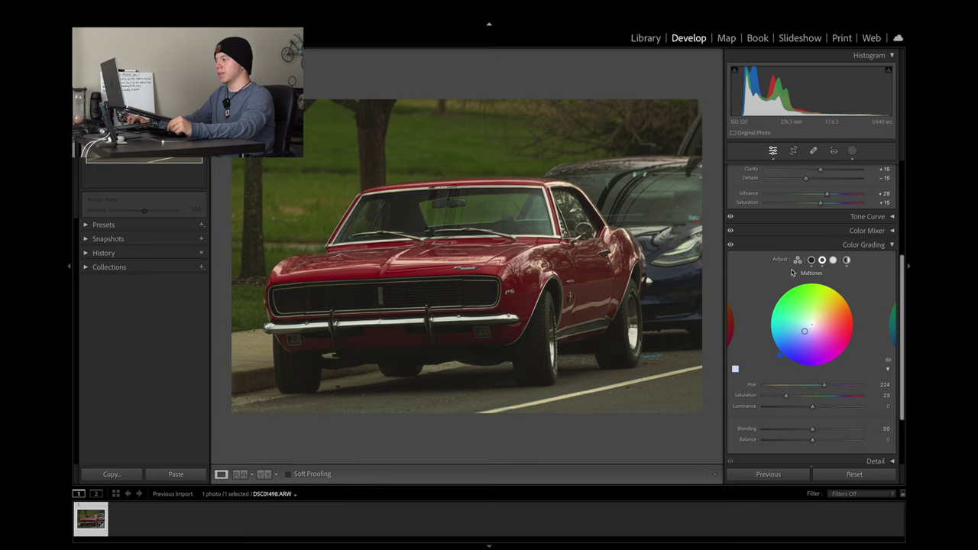
- Review the shadows and midtones color wheels, turning the shadow grading off and on several times to compare the photo
{"action": "left_click", "coordinate": [812, 261]}
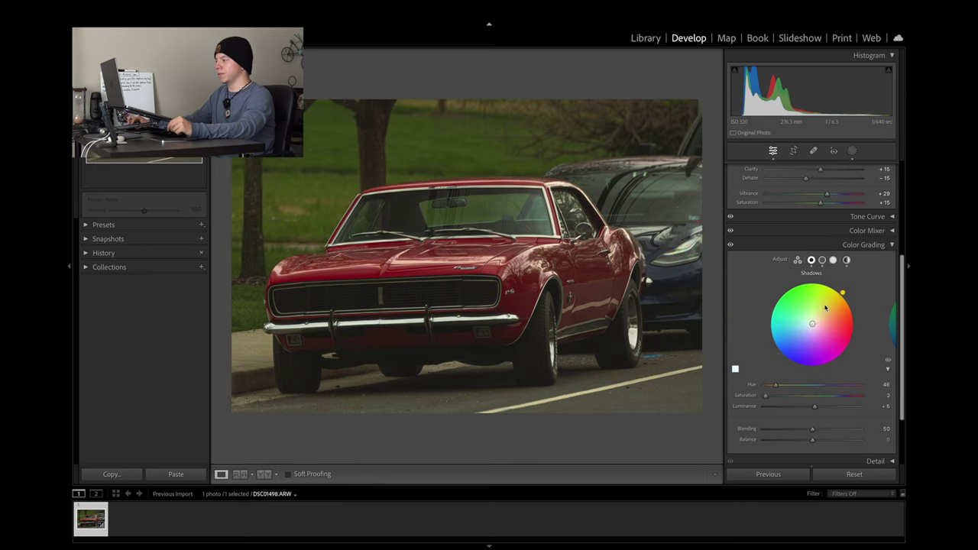
{"action": "left_click", "coordinate": [823, 261]}
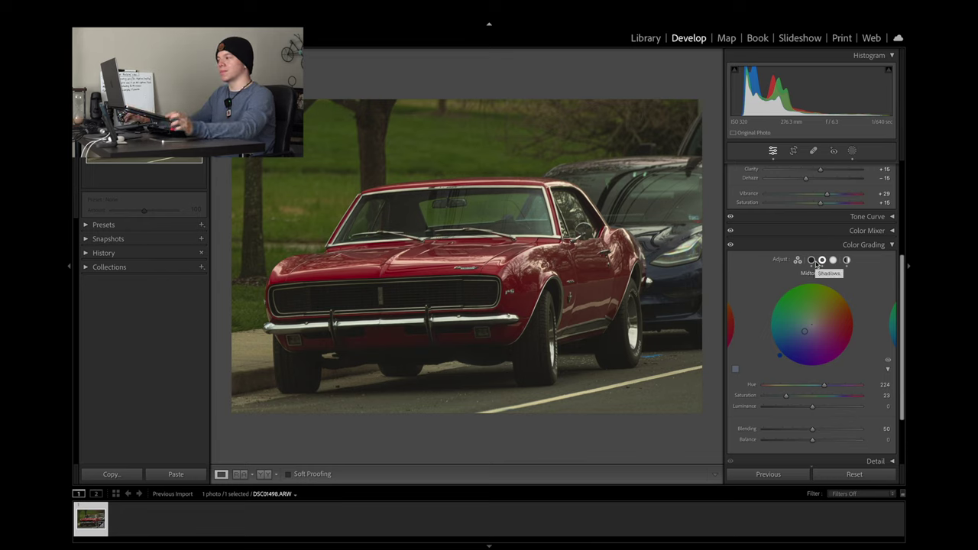
{"action": "left_click", "coordinate": [812, 261]}
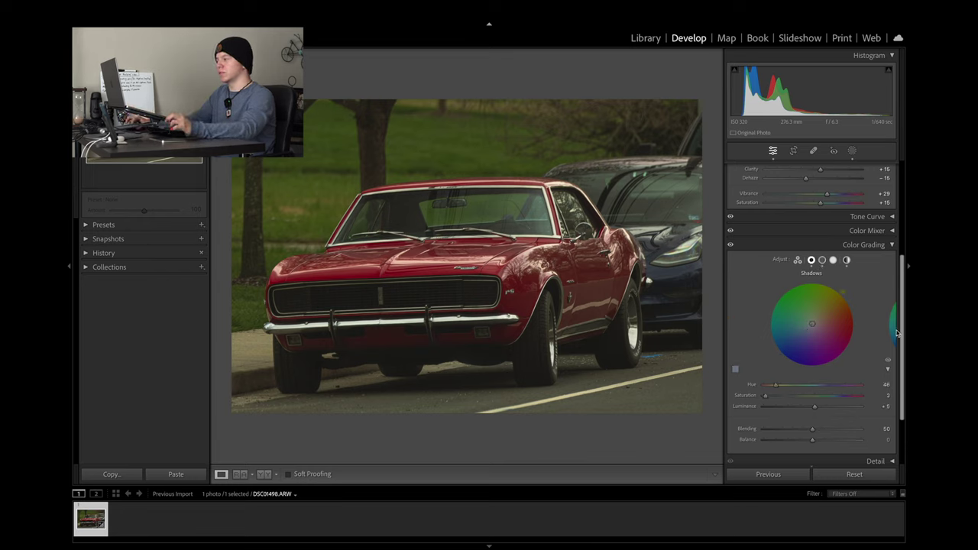
{"action": "left_click", "coordinate": [889, 360]}
{"action": "left_click", "coordinate": [889, 360]}
{"action": "left_click", "coordinate": [889, 361]}
{"action": "left_click", "coordinate": [889, 360]}
{"action": "left_click", "coordinate": [889, 361]}
{"action": "left_click", "coordinate": [889, 361]}
{"action": "left_click", "coordinate": [823, 261]}
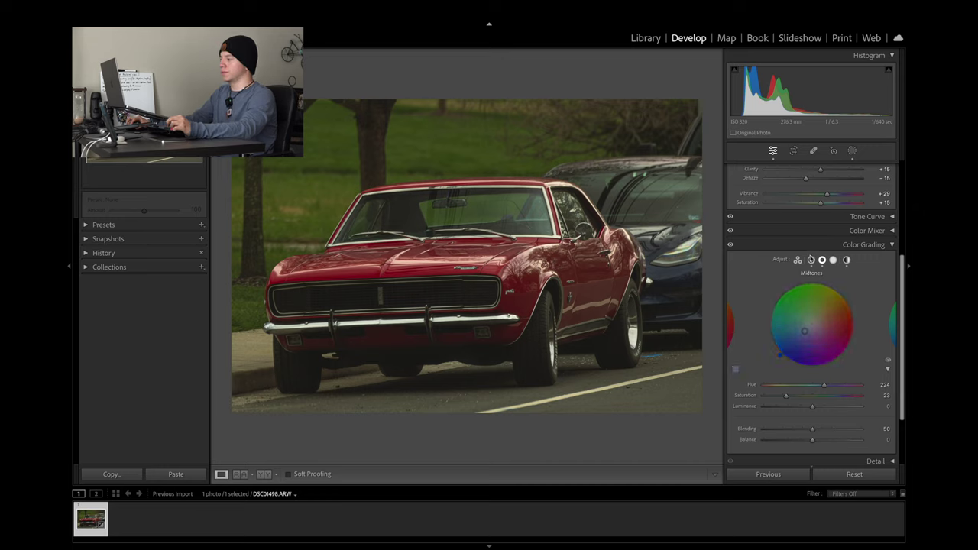
{"action": "left_click", "coordinate": [813, 260]}
{"action": "left_click", "coordinate": [823, 261]}
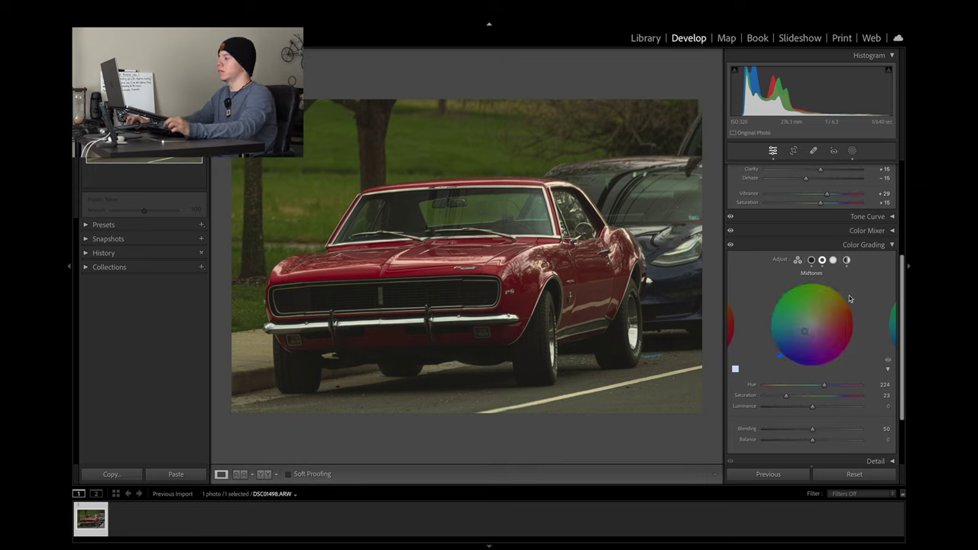
- Try a slight warm highlights grade with hue 29 and saturation 4, and undo it
{"action": "left_click", "coordinate": [833, 261]}
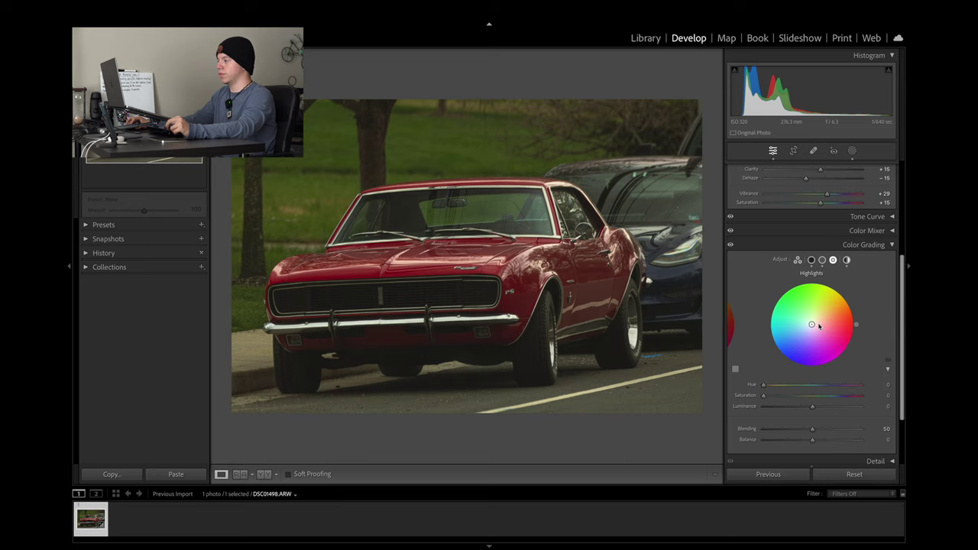
{"action": "mouse_move", "coordinate": [815, 325]}
{"action": "left_mouse_down"}
{"action": "mouse_move", "coordinate": [817, 311]}
{"action": "mouse_move", "coordinate": [828, 331]}
{"action": "mouse_move", "coordinate": [837, 324]}
{"action": "mouse_move", "coordinate": [818, 317]}
{"action": "mouse_move", "coordinate": [814, 325]}
{"action": "left_mouse_up"}
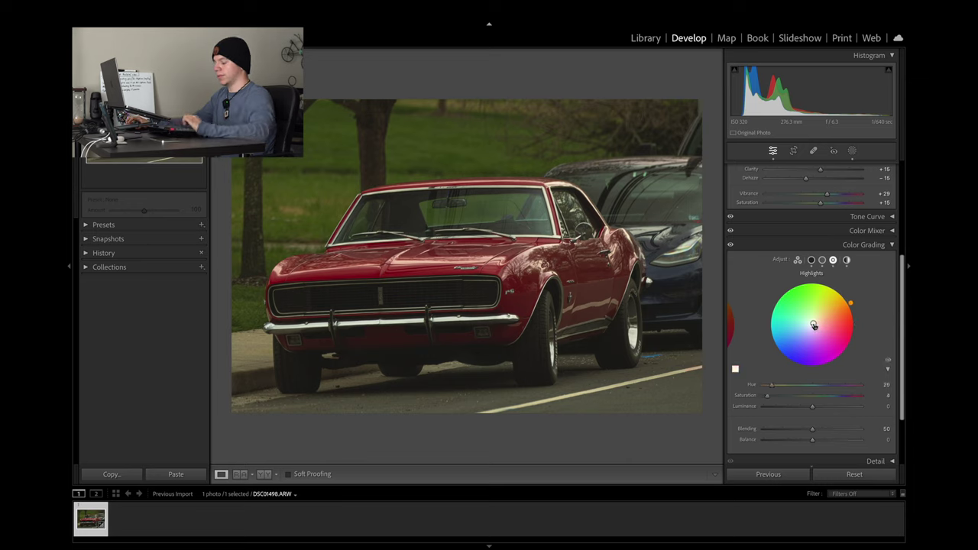
{"action": "key", "text": "ctrl+z"}
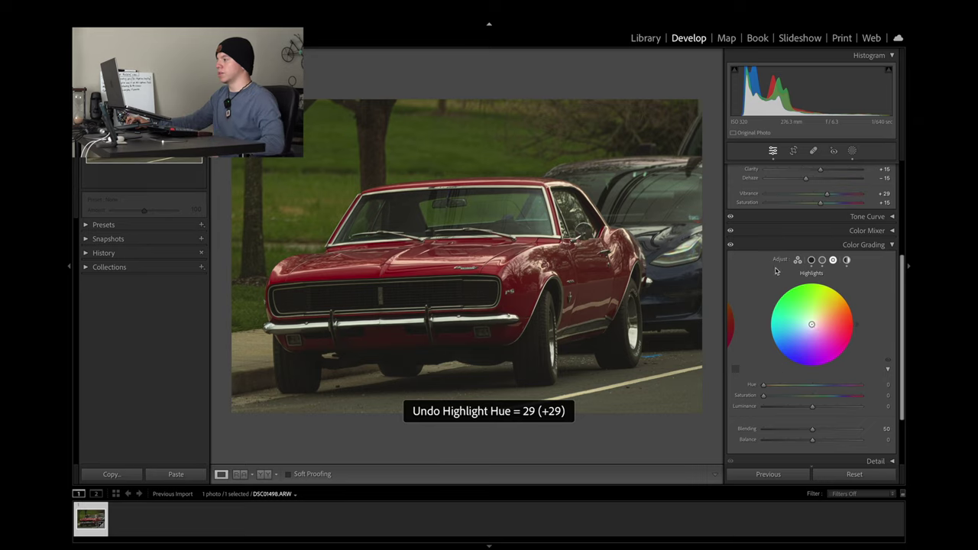
- Return Color Grading to the view of all three wheels, and collapse the Color Grading, Detail and Basic adjustments
{"action": "left_click", "coordinate": [798, 259]}
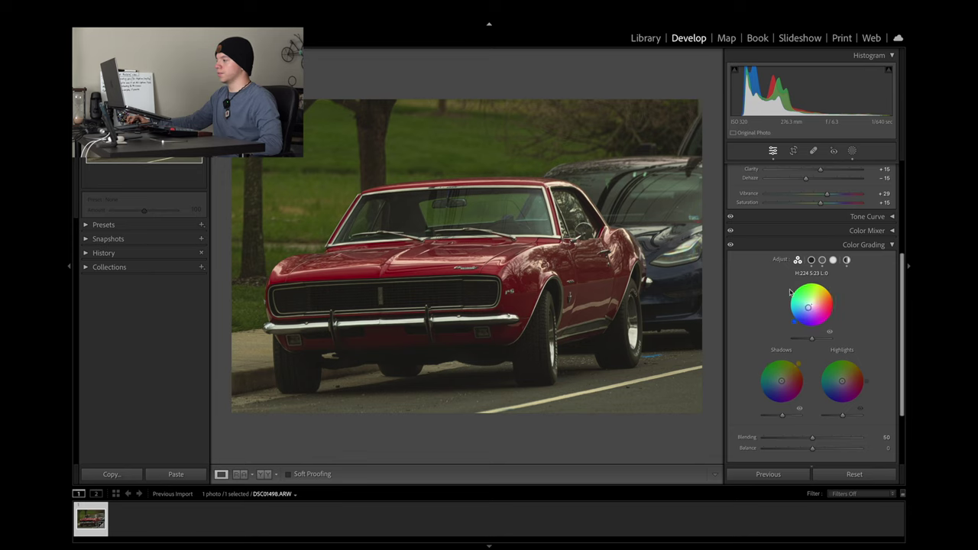
{"action": "left_click", "coordinate": [864, 244]}
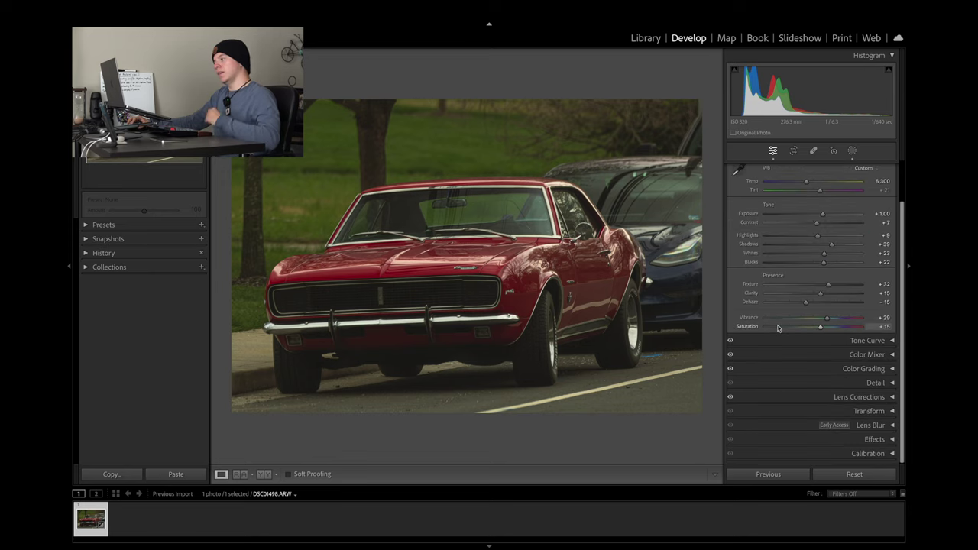
{"action": "left_click", "coordinate": [870, 384]}
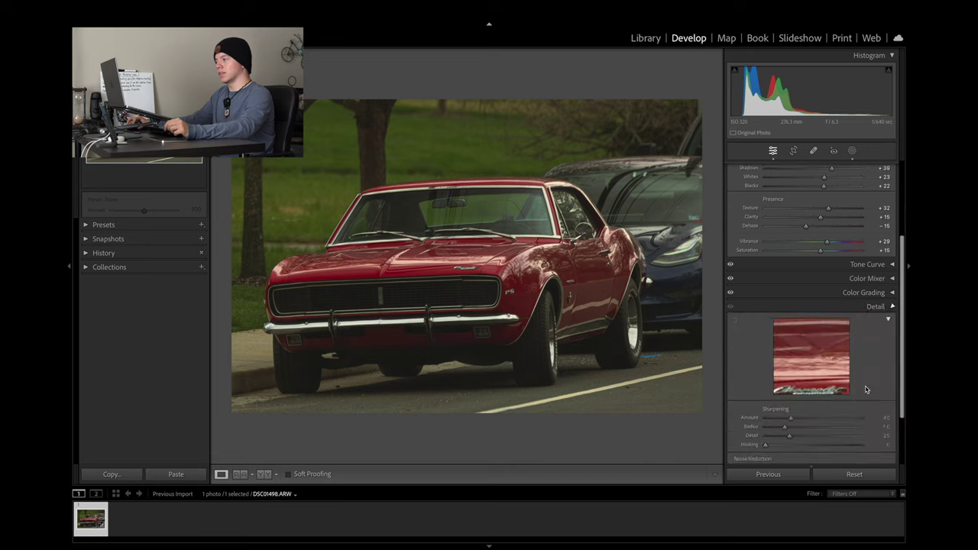
{"action": "left_click", "coordinate": [885, 195]}
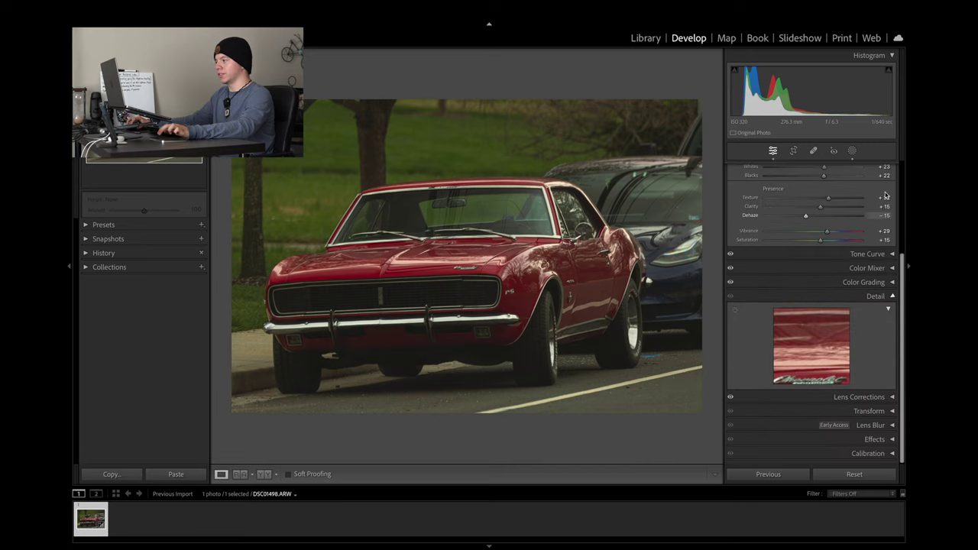
{"action": "left_click", "coordinate": [841, 170]}
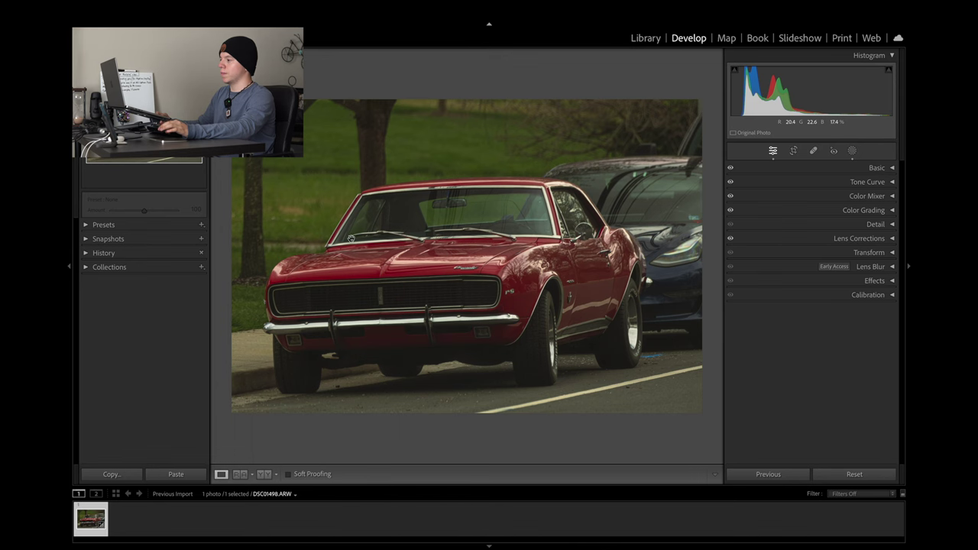
- Compare the edited photo with its unedited version twice, ending on the edited version
{"action": "key", "text": "backslash"}
{"action": "key", "text": "backslash"}
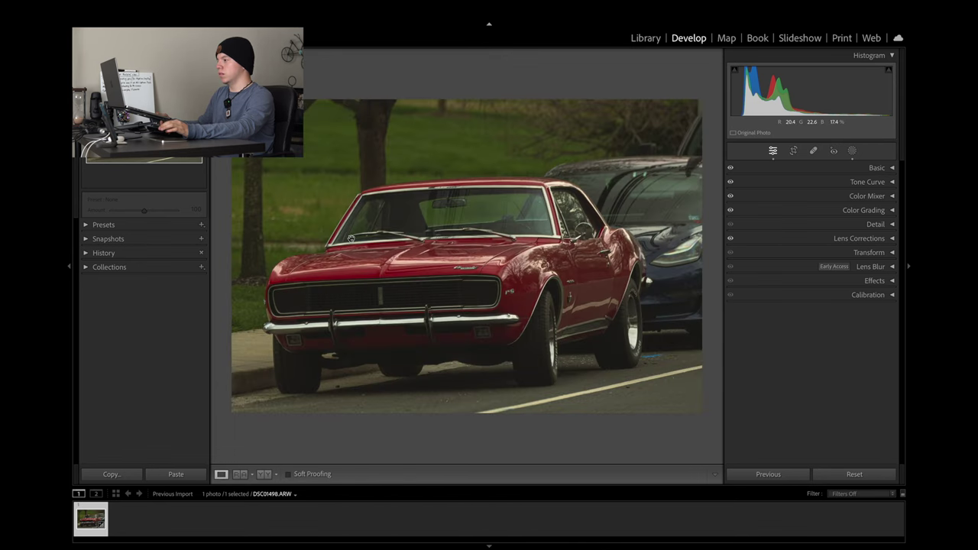
{"action": "key", "text": "backslash"}
{"action": "key", "text": "backslash"}
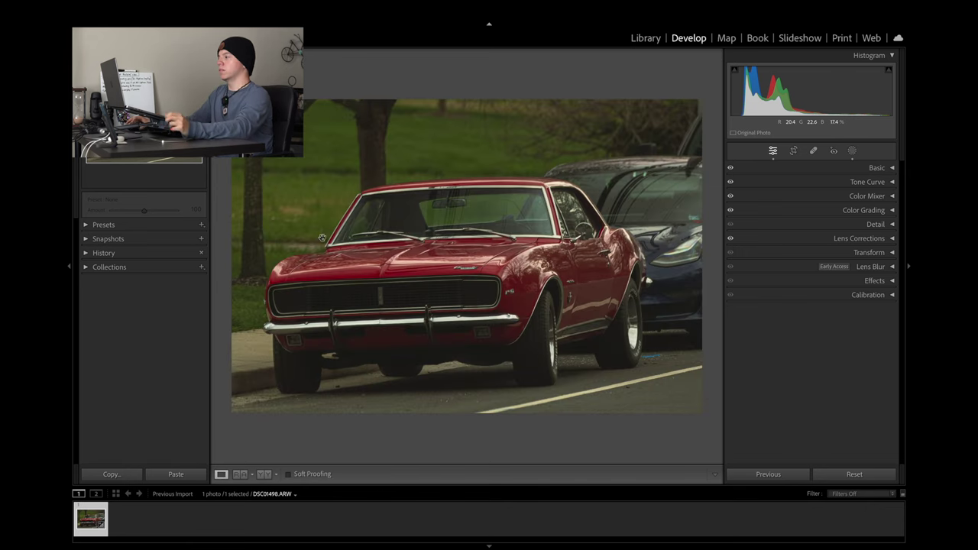
- Open the photo's masking tools and select the existing mask that covers the red car
{"action": "left_click", "coordinate": [852, 151]}
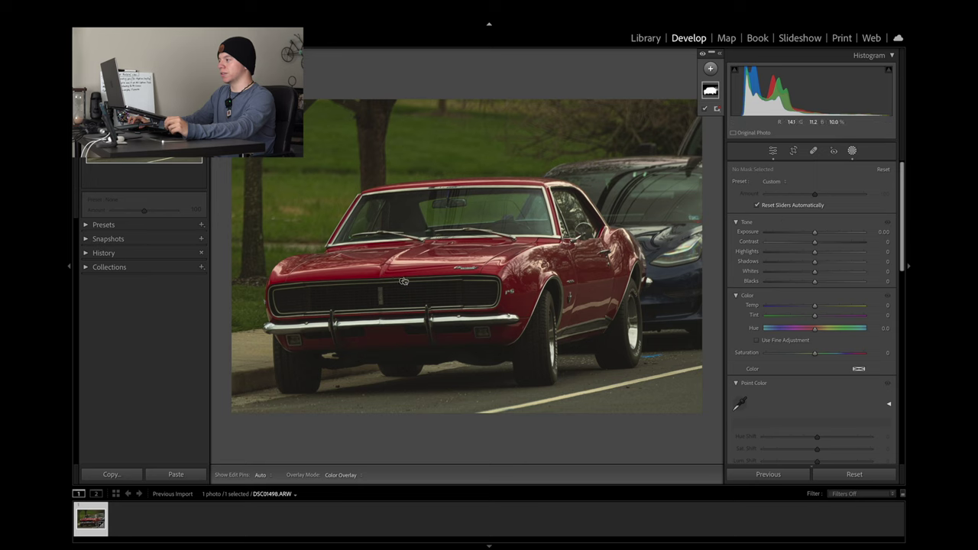
{"action": "mouse_move", "coordinate": [403, 282]}
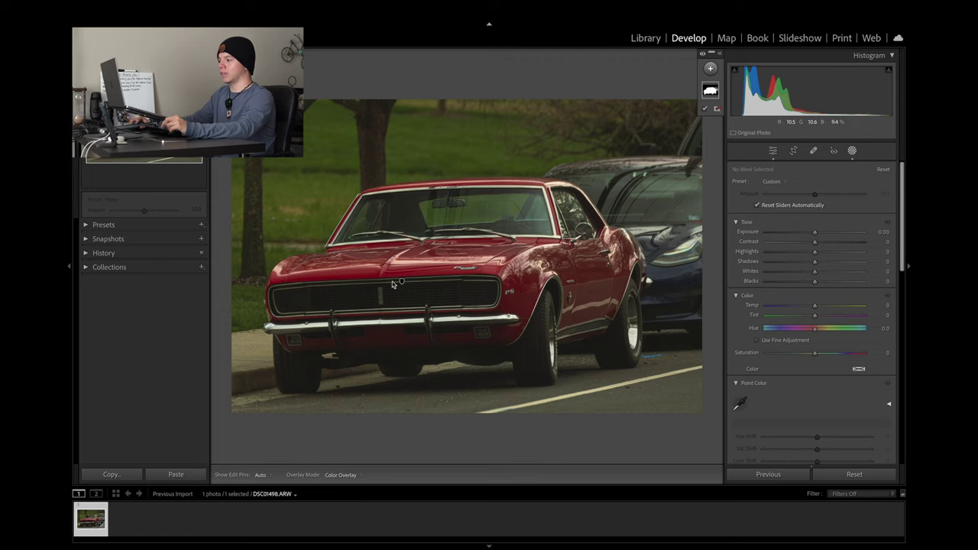
{"action": "left_click", "coordinate": [400, 283]}
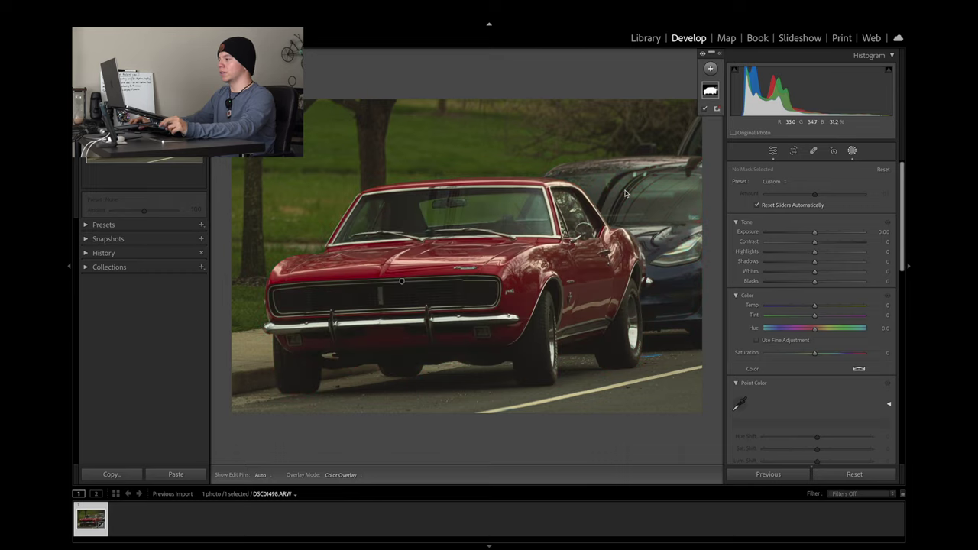
{"action": "mouse_move", "coordinate": [404, 286]}
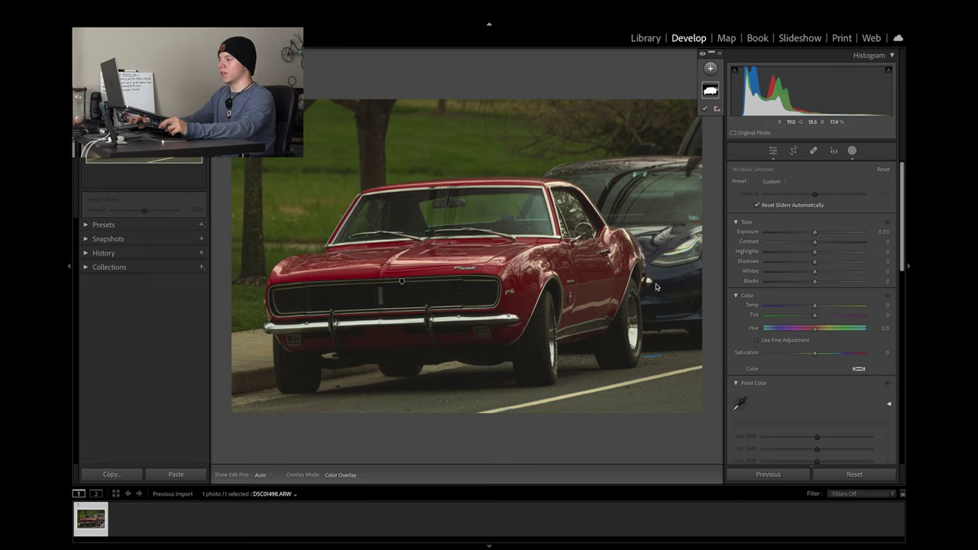
{"action": "key", "text": "shift+w"}
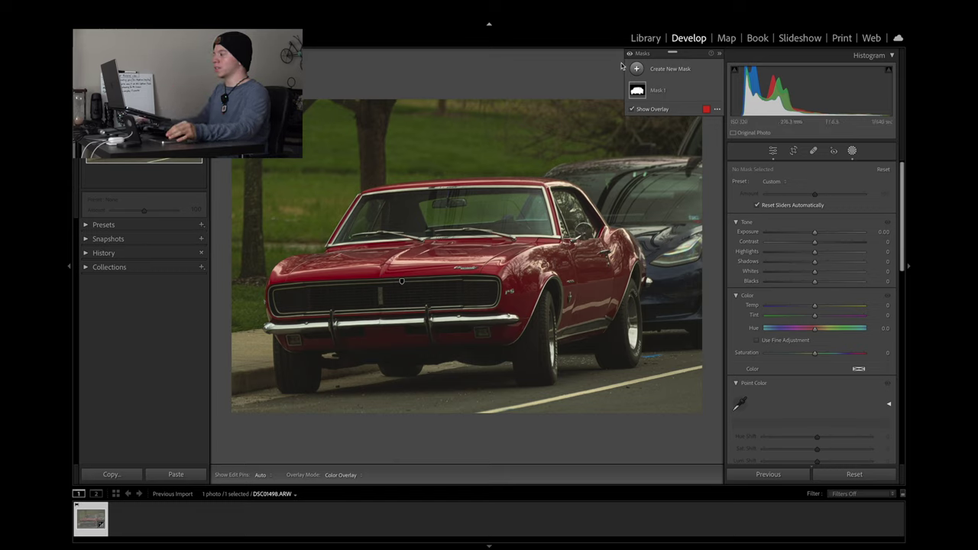
{"action": "mouse_move", "coordinate": [642, 94]}
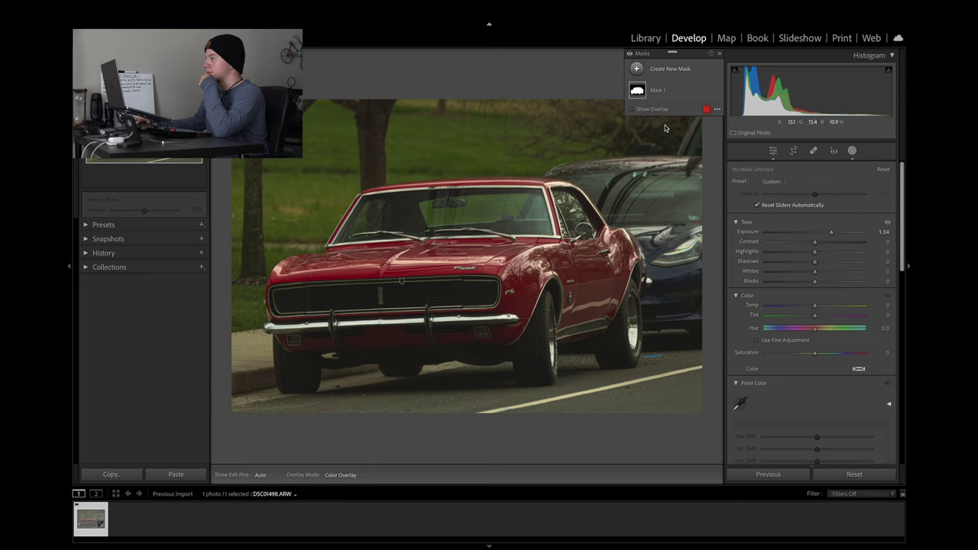
{"action": "left_click", "coordinate": [652, 92]}
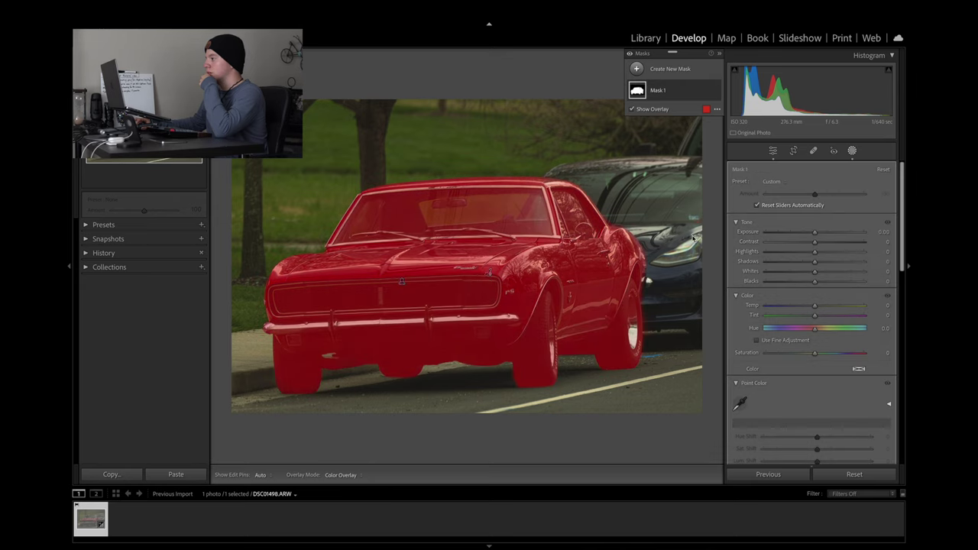
- Try exposure 0.25 on the car mask, undo it, and set contrast to -12, highlights to -22, shadows to -41 and whites to -4
{"action": "mouse_move", "coordinate": [814, 235]}
{"action": "left_mouse_down"}
{"action": "mouse_move", "coordinate": [806, 237]}
{"action": "mouse_move", "coordinate": [818, 236]}
{"action": "left_mouse_up"}
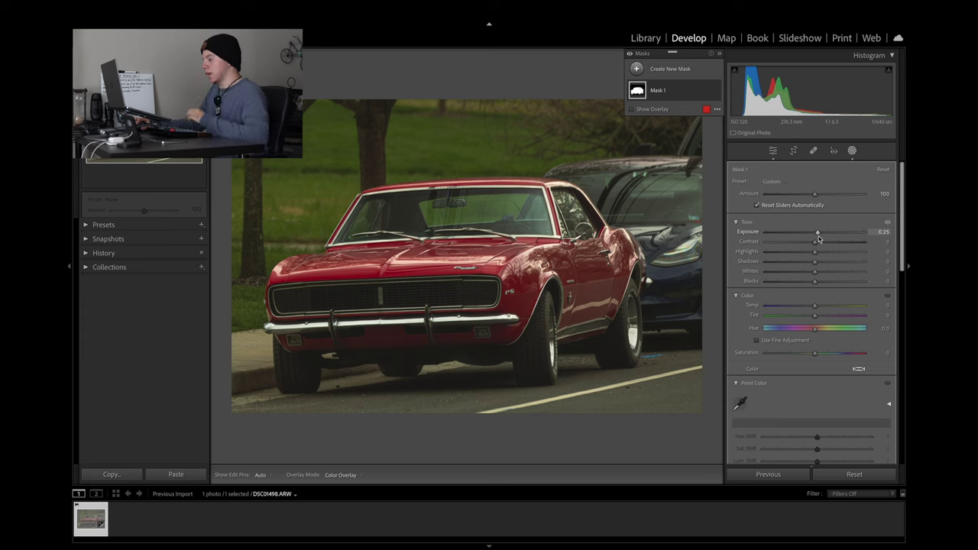
{"action": "key", "text": "ctrl+z"}
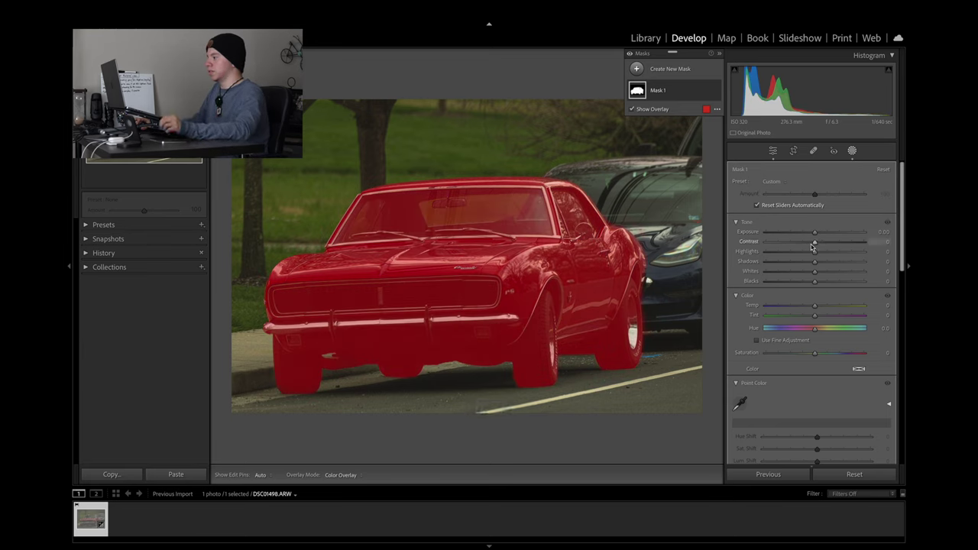
{"action": "mouse_move", "coordinate": [817, 244]}
{"action": "left_mouse_down"}
{"action": "mouse_move", "coordinate": [793, 246]}
{"action": "mouse_move", "coordinate": [834, 247]}
{"action": "mouse_move", "coordinate": [812, 250]}
{"action": "left_mouse_up"}
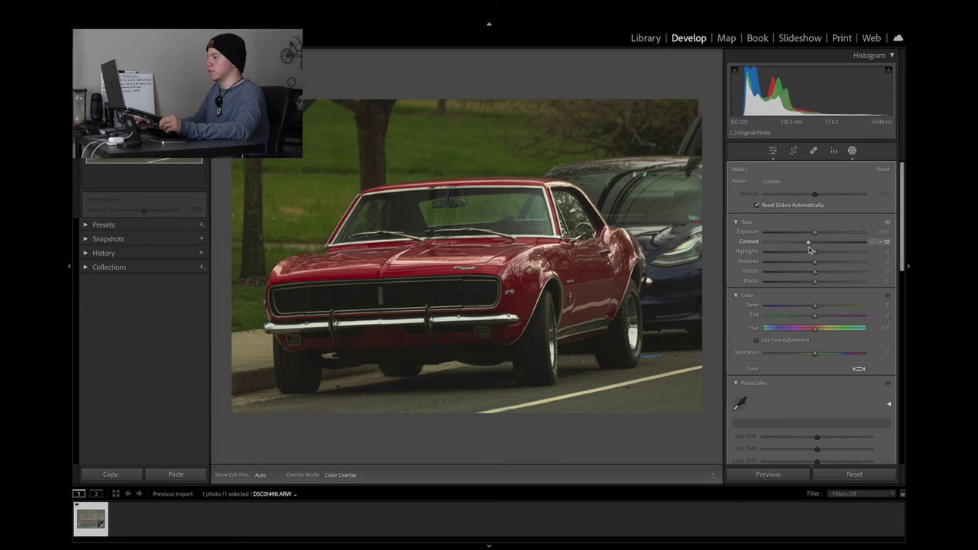
{"action": "mouse_move", "coordinate": [812, 250]}
{"action": "left_mouse_down"}
{"action": "mouse_move", "coordinate": [828, 256]}
{"action": "mouse_move", "coordinate": [803, 257]}
{"action": "mouse_move", "coordinate": [828, 257]}
{"action": "mouse_move", "coordinate": [783, 257]}
{"action": "mouse_move", "coordinate": [805, 259]}
{"action": "left_mouse_up"}
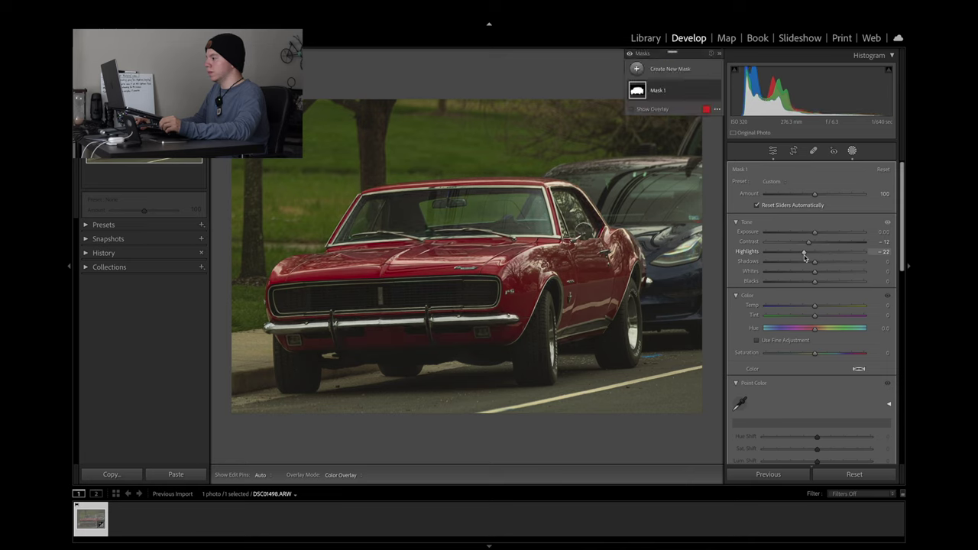
{"action": "left_click_drag", "start_coordinate": [815, 262], "coordinate": [795, 266]}
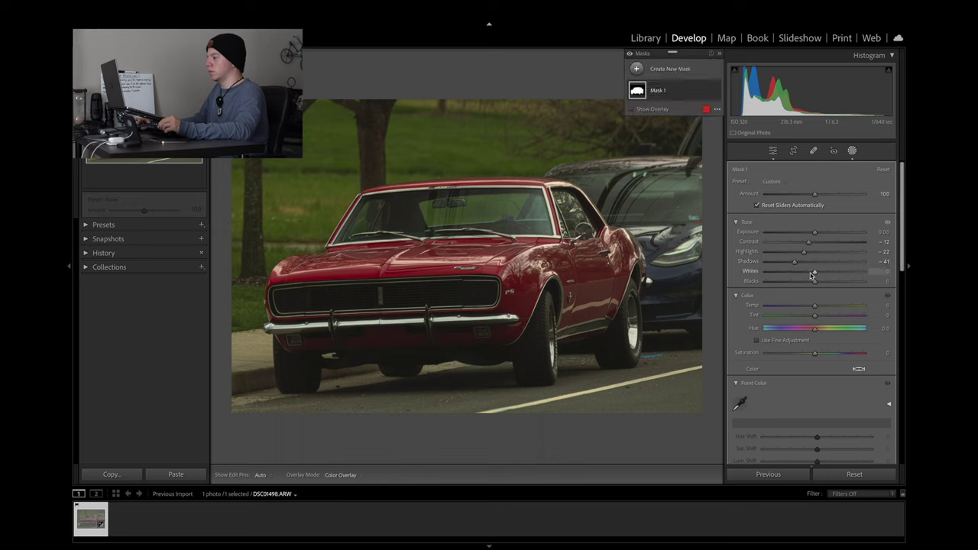
{"action": "mouse_move", "coordinate": [814, 275]}
{"action": "left_mouse_down"}
{"action": "mouse_move", "coordinate": [791, 274]}
{"action": "mouse_move", "coordinate": [823, 275]}
{"action": "mouse_move", "coordinate": [814, 280]}
{"action": "left_mouse_up"}
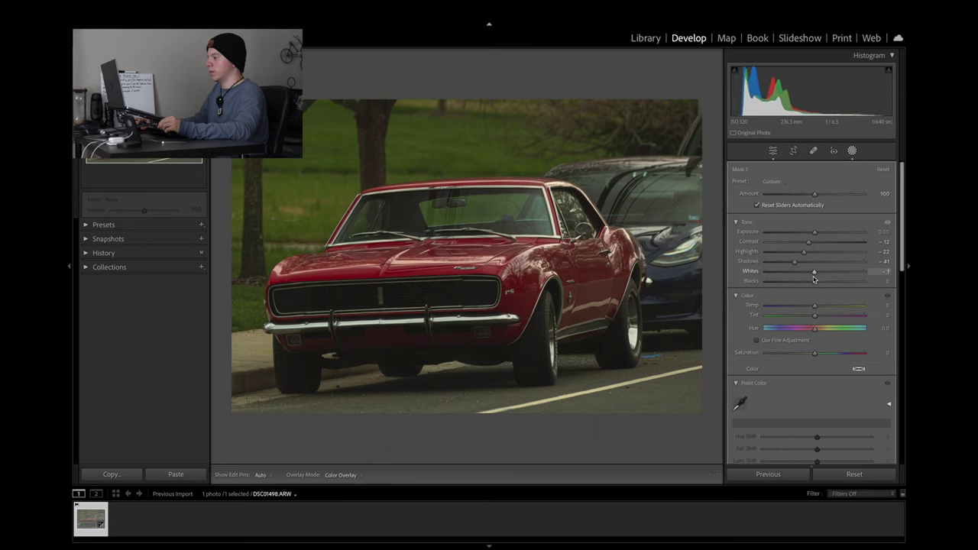
{"action": "left_click_drag", "start_coordinate": [814, 279], "coordinate": [812, 281]}
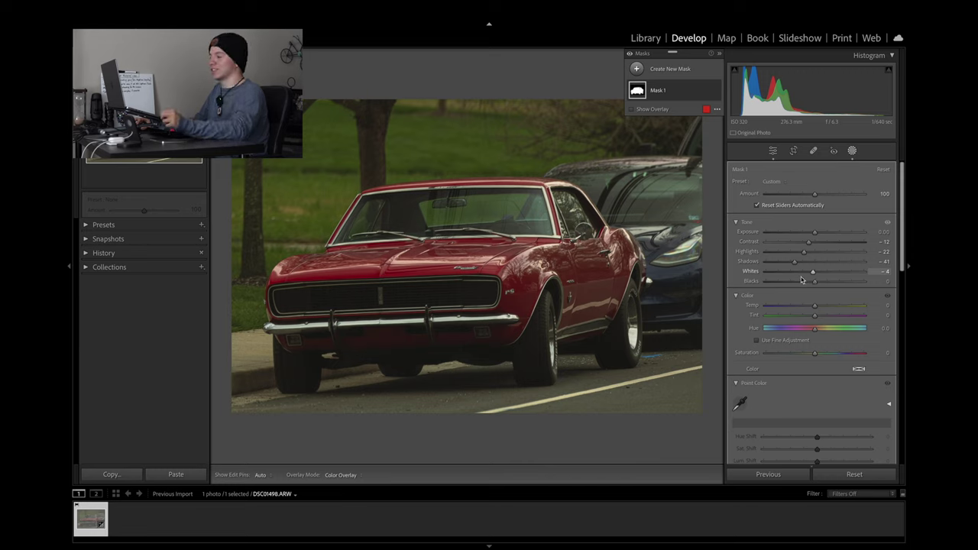
- Set the car mask's blacks to -4 and compare the mask with and without its tone adjustments twice
{"action": "mouse_move", "coordinate": [820, 285]}
{"action": "left_mouse_down"}
{"action": "mouse_move", "coordinate": [803, 286]}
{"action": "mouse_move", "coordinate": [814, 288]}
{"action": "left_mouse_up"}
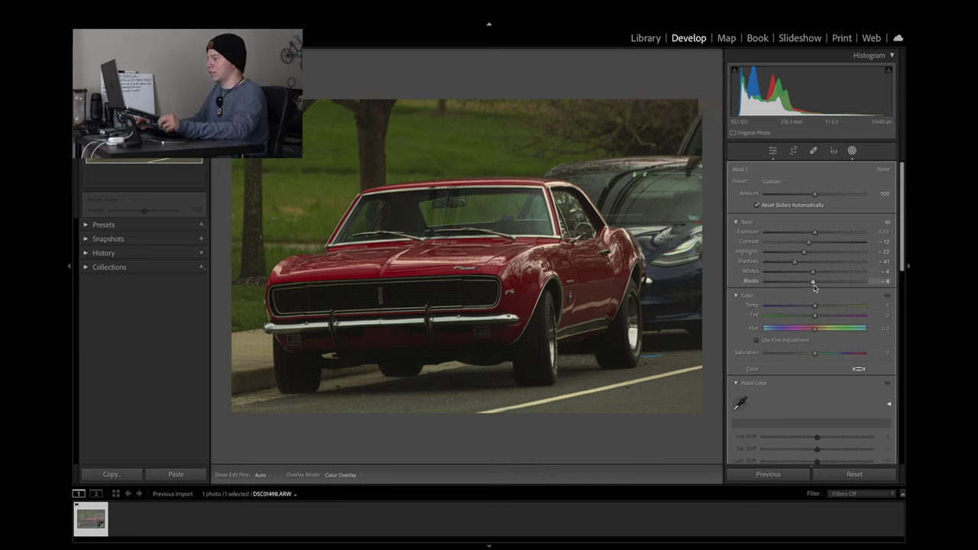
{"action": "left_click_drag", "start_coordinate": [815, 287], "coordinate": [815, 288]}
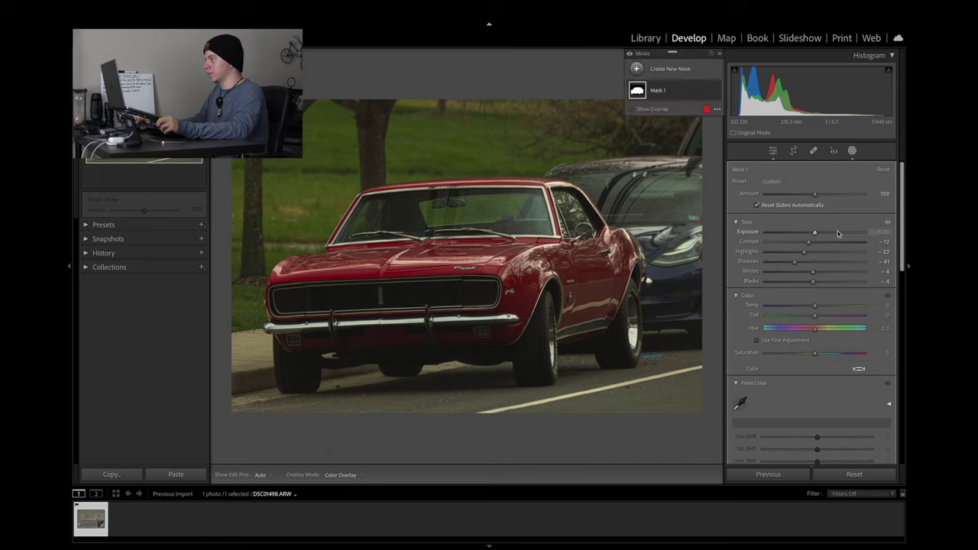
{"action": "left_click", "coordinate": [887, 223]}
{"action": "left_click", "coordinate": [887, 223]}
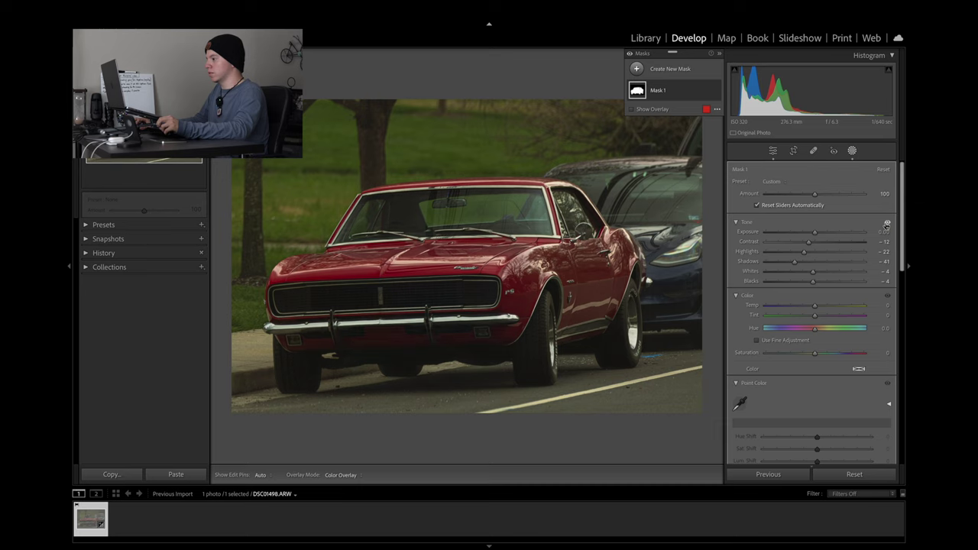
{"action": "left_click", "coordinate": [886, 224]}
{"action": "left_click", "coordinate": [887, 224]}
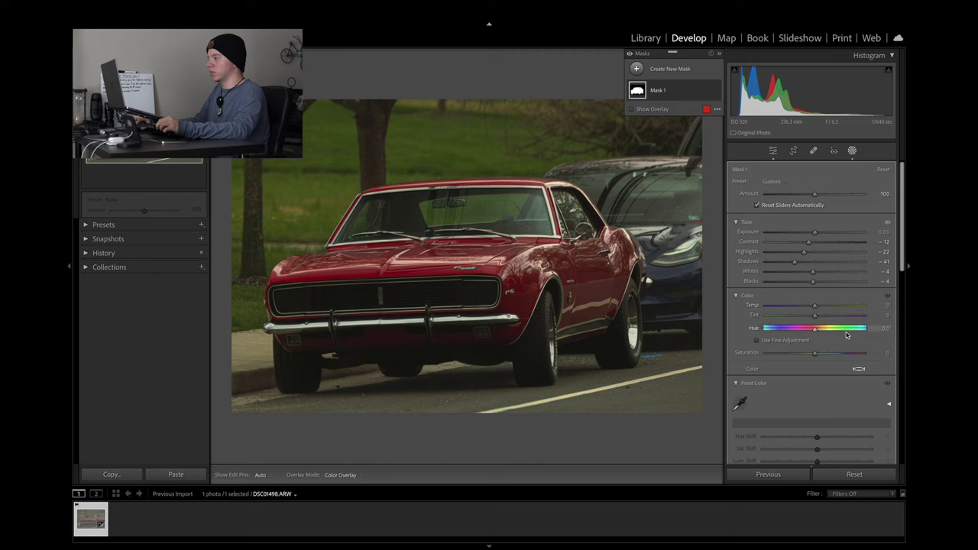
- Set the car mask's colour temperature to -5
{"action": "scroll", "coordinate": [803, 367], "scroll_direction": "down", "scroll_amount": 2}
{"action": "scroll", "coordinate": [773, 307], "scroll_direction": "down", "scroll_amount": 2}
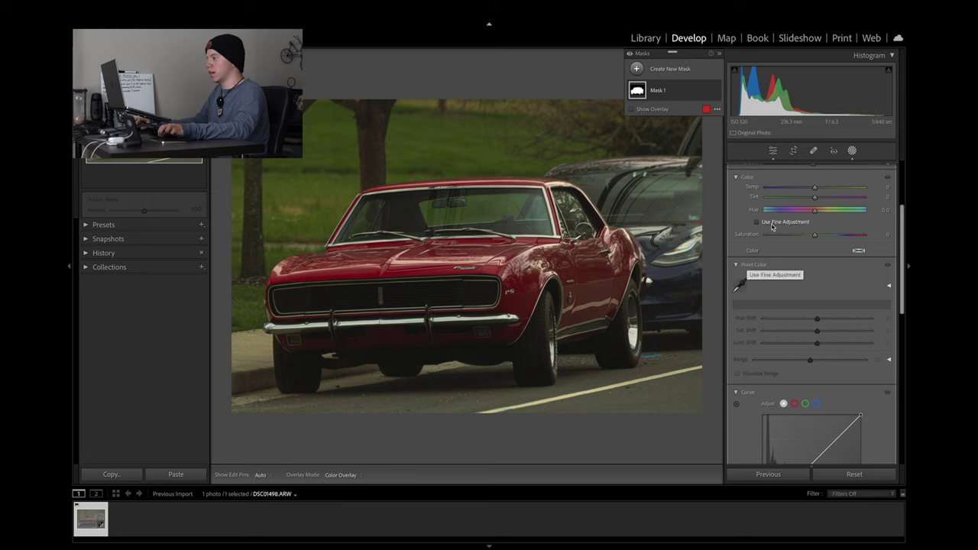
{"action": "scroll", "coordinate": [772, 227], "scroll_direction": "up", "scroll_amount": 2}
{"action": "scroll", "coordinate": [772, 226], "scroll_direction": "up", "scroll_amount": 1}
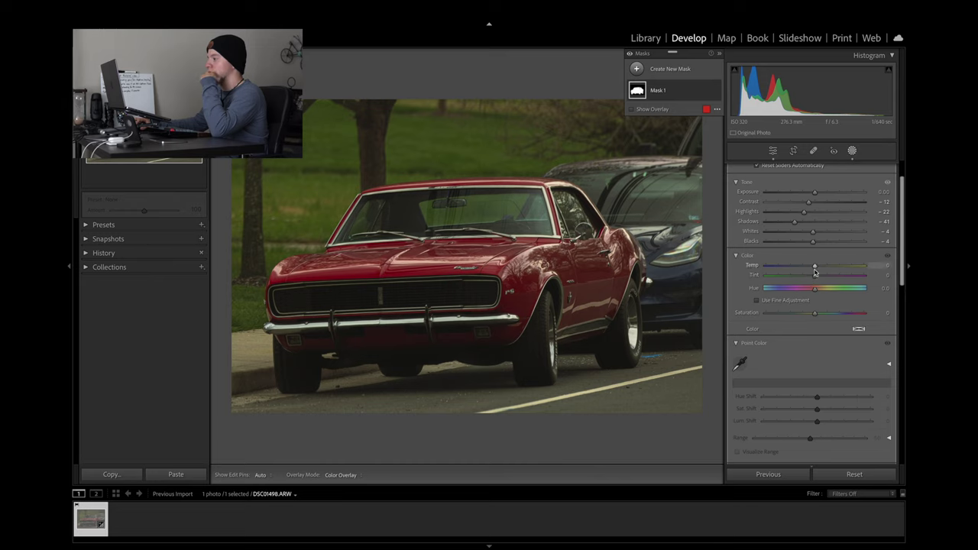
{"action": "left_click_drag", "start_coordinate": [815, 271], "coordinate": [812, 271]}
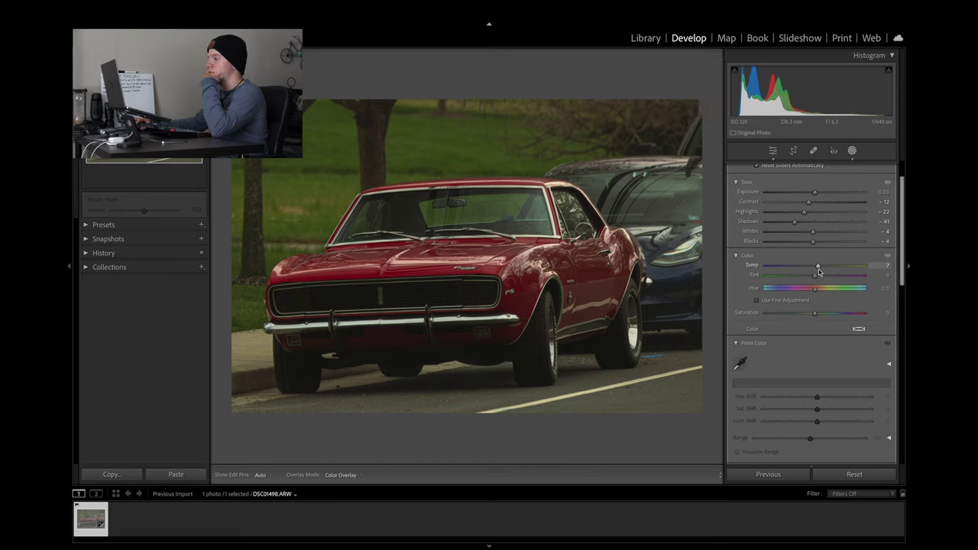
{"action": "left_click_drag", "start_coordinate": [826, 271], "coordinate": [823, 272]}
- Try hue shifts of 12.6 and, with fine adjustment, -4.7 on the car mask, and undo them
{"action": "left_click_drag", "start_coordinate": [816, 289], "coordinate": [815, 293]}
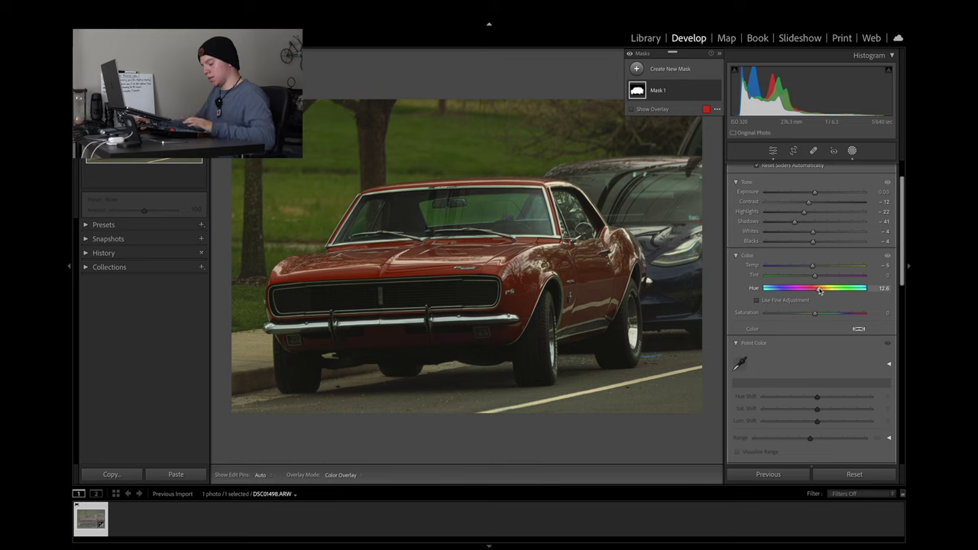
{"action": "key", "text": "ctrl+z"}
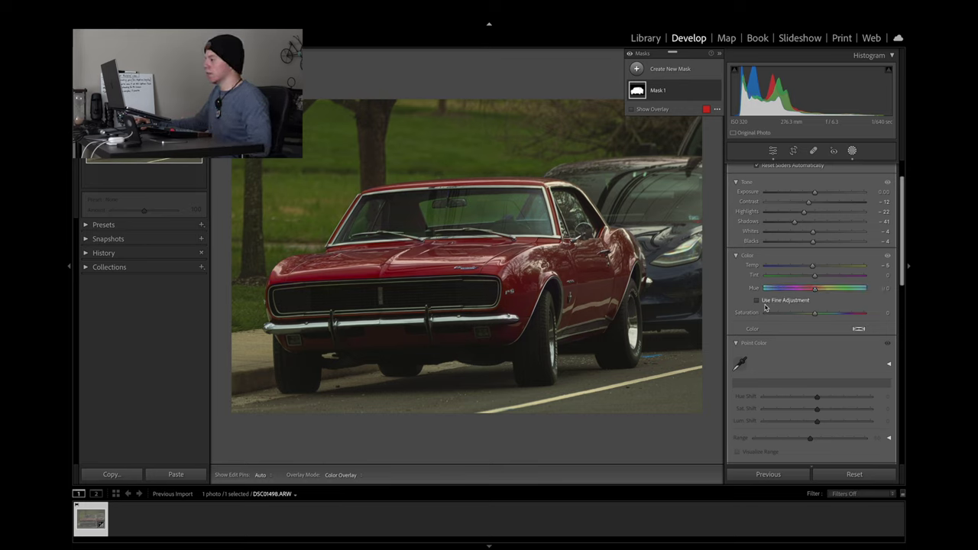
{"action": "left_click", "coordinate": [810, 291]}
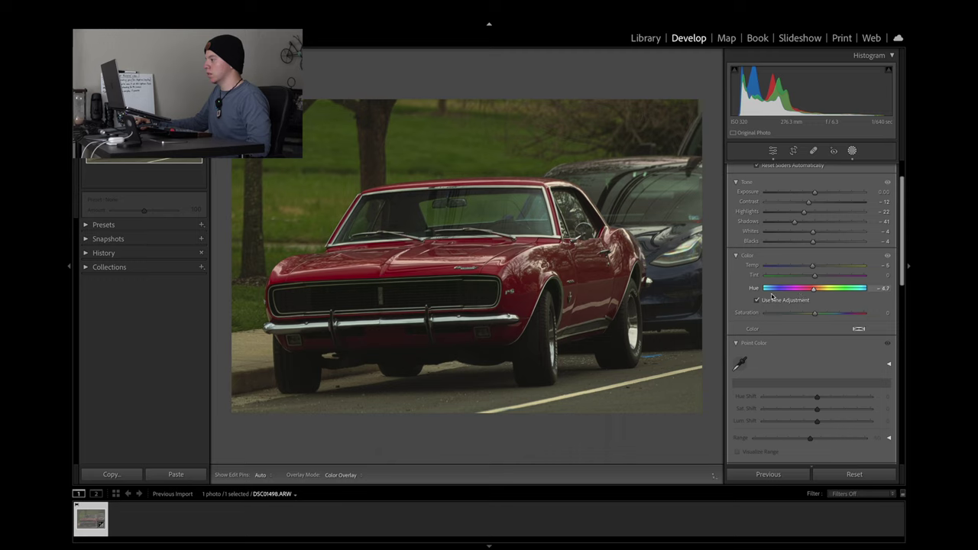
{"action": "left_click_drag", "start_coordinate": [813, 289], "coordinate": [812, 299]}
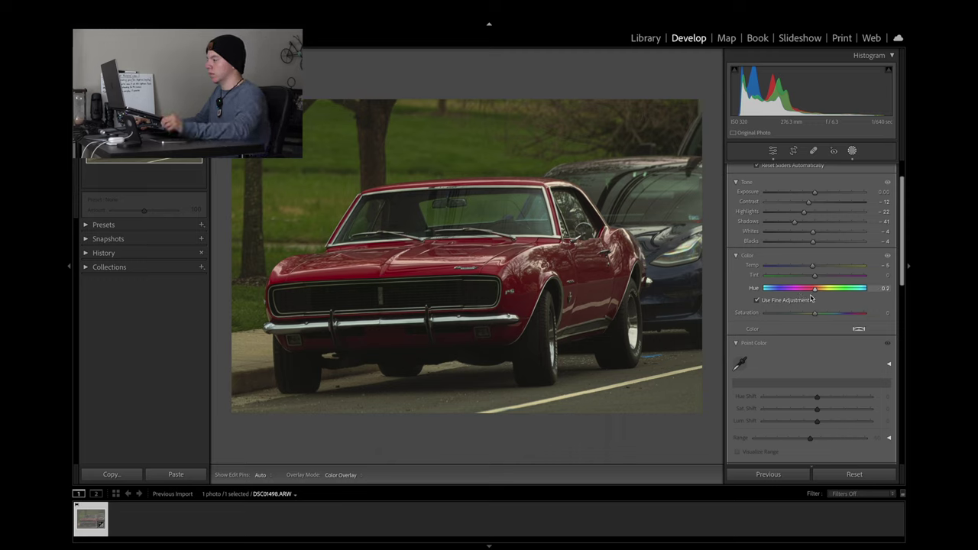
{"action": "key", "text": "ctrl+z"}
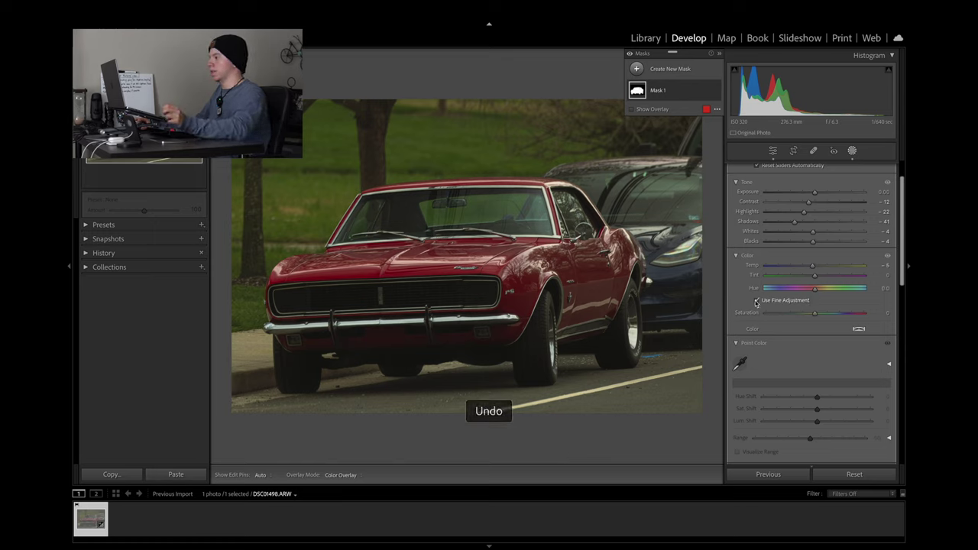
- Raise the car mask's saturation to 30, undoing a first try at 27, and inspect the car's paint up close
{"action": "left_click", "coordinate": [815, 316]}
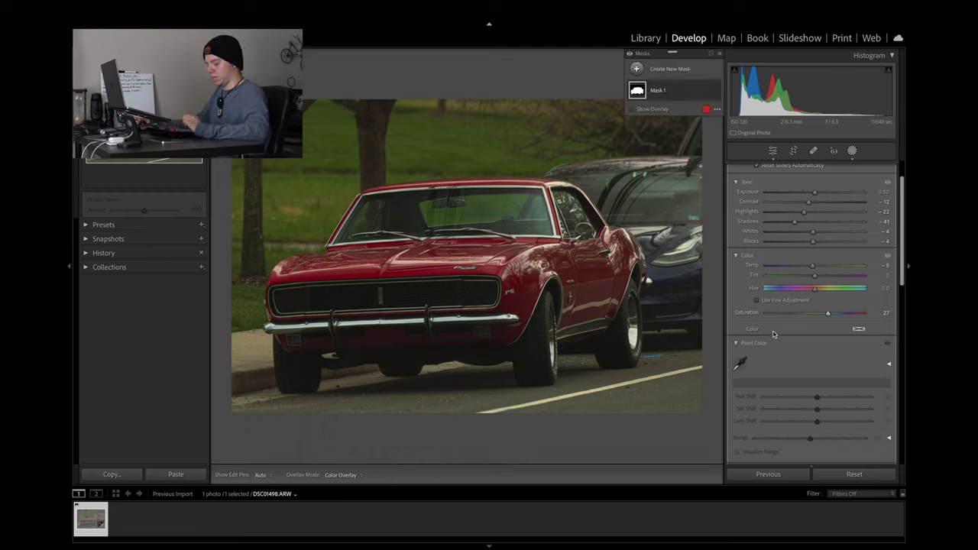
{"action": "key", "text": "ctrl+z"}
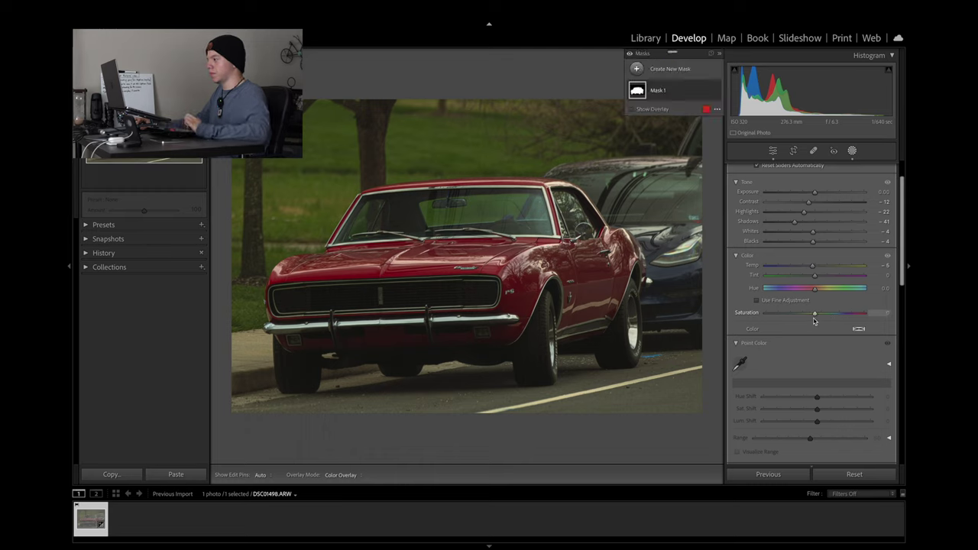
{"action": "left_click", "coordinate": [815, 316]}
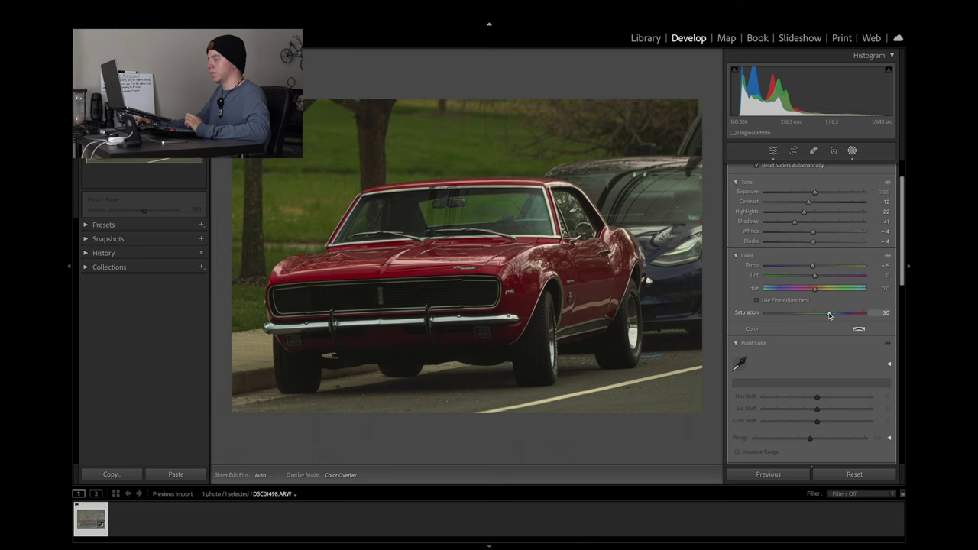
{"action": "left_click_drag", "start_coordinate": [831, 316], "coordinate": [830, 315]}
{"action": "left_click", "coordinate": [493, 277]}
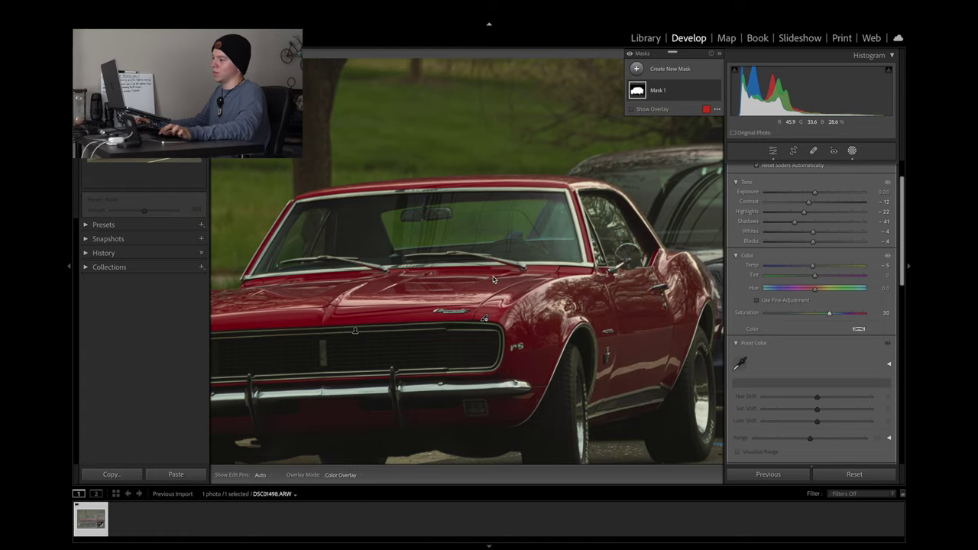
{"action": "left_click", "coordinate": [493, 276]}
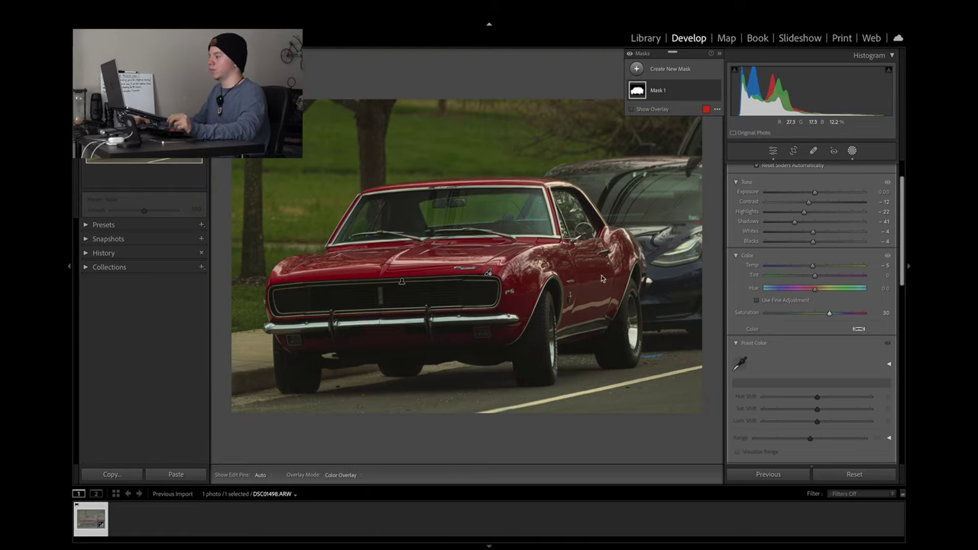
- Add three points on the diagonal of the car mask's curve, at about input 69, 136 and 194
{"action": "scroll", "coordinate": [814, 333], "scroll_direction": "down", "scroll_amount": 5}
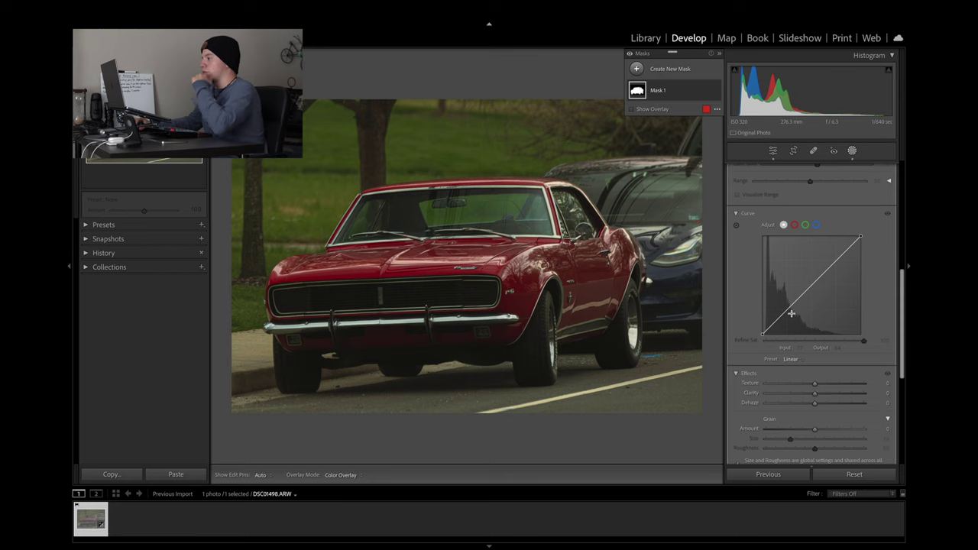
{"action": "left_click", "coordinate": [790, 308]}
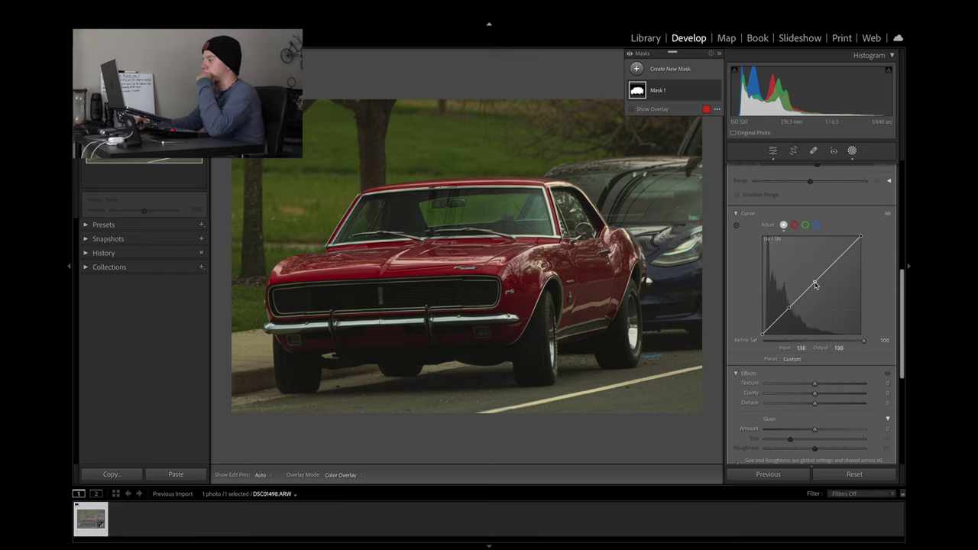
{"action": "left_click", "coordinate": [837, 259]}
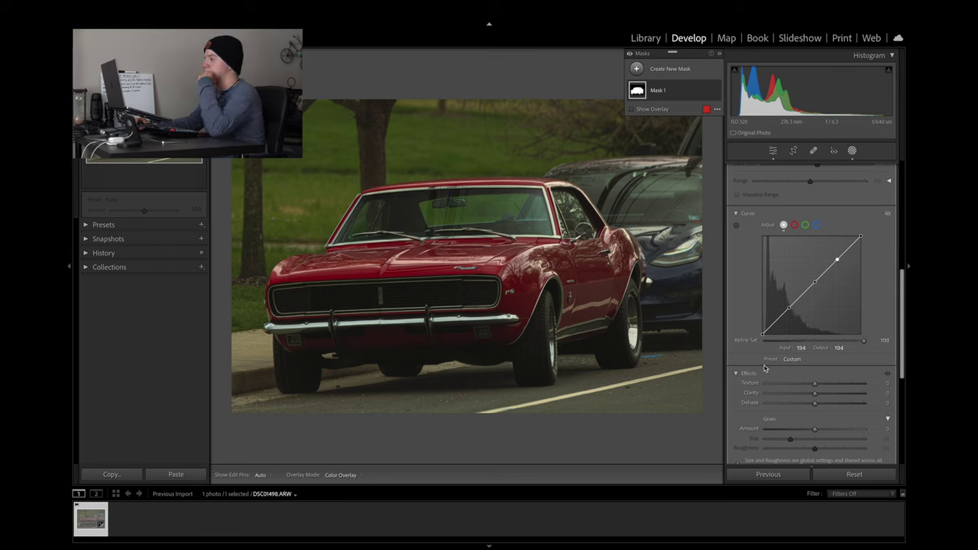
- Review the photo's global Basic adjustments, and reselect the mask on the red car
{"action": "left_click", "coordinate": [772, 152]}
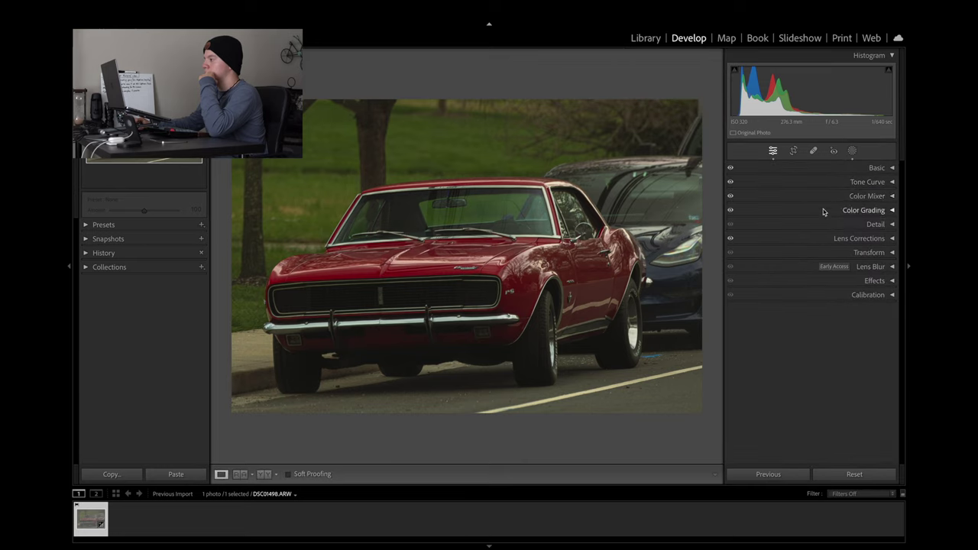
{"action": "left_click", "coordinate": [852, 167]}
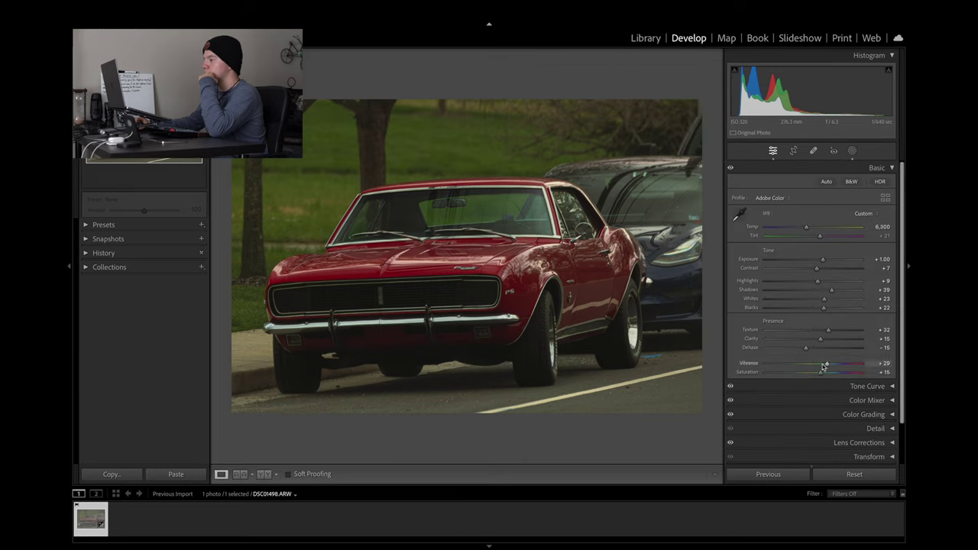
{"action": "left_click", "coordinate": [852, 151]}
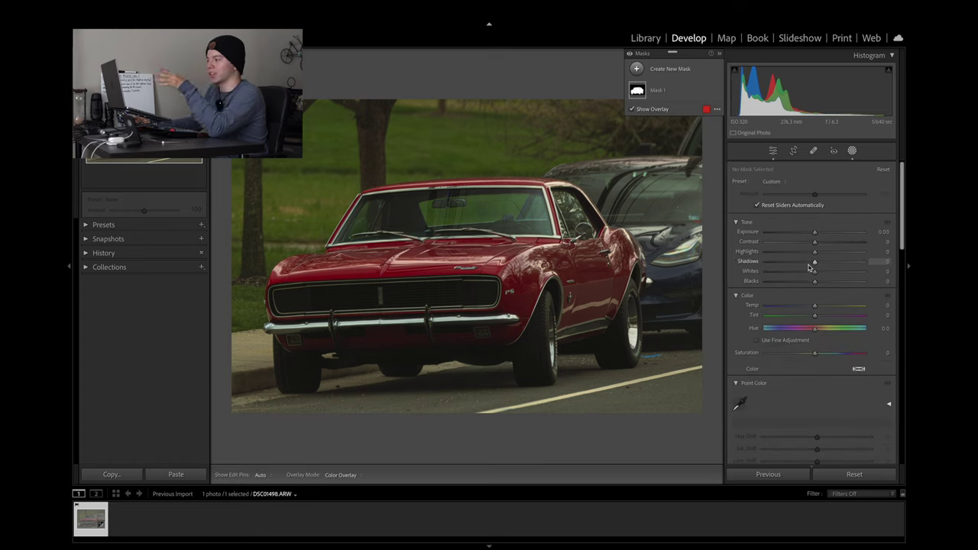
{"action": "left_click", "coordinate": [673, 95]}
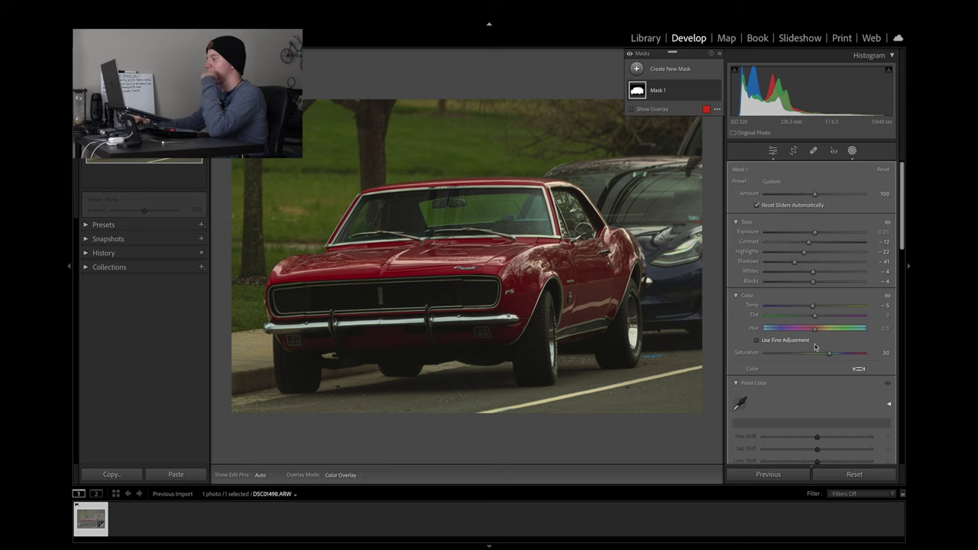
- Shape the car mask's curve with points at about 66/64, 138/138 and 187/192, and lower the white endpoint to 255/247
{"action": "scroll", "coordinate": [807, 375], "scroll_direction": "down", "scroll_amount": 2}
{"action": "scroll", "coordinate": [806, 374], "scroll_direction": "down", "scroll_amount": 5}
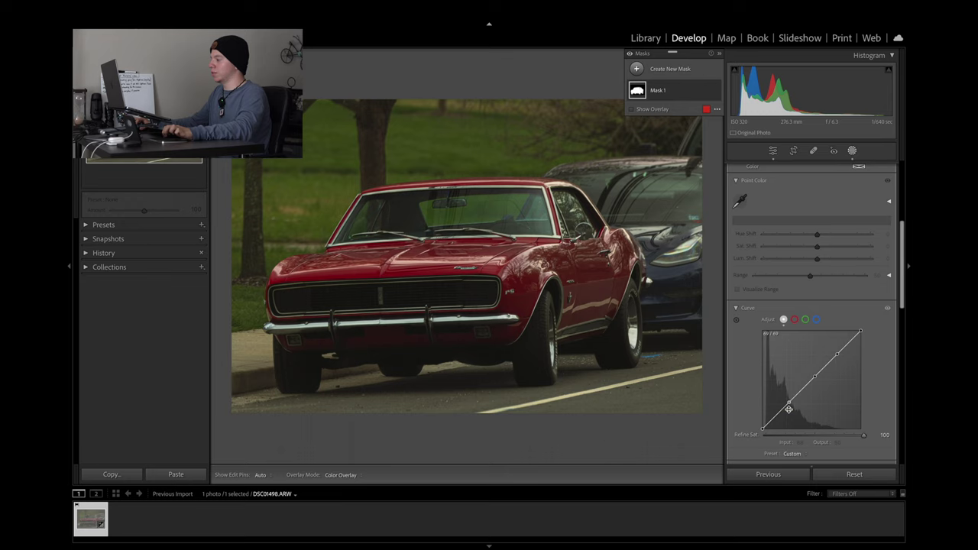
{"action": "left_click_drag", "start_coordinate": [763, 430], "coordinate": [762, 433]}
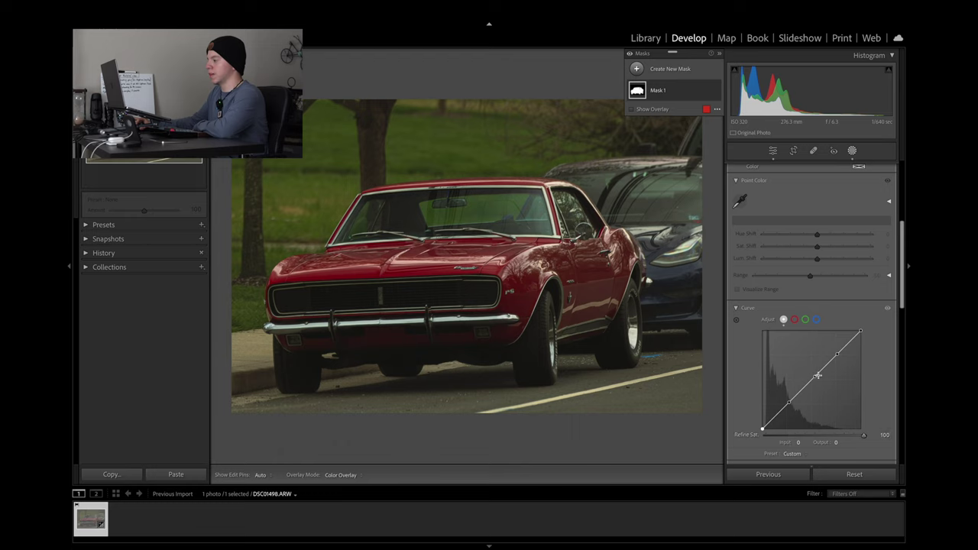
{"action": "left_click_drag", "start_coordinate": [791, 402], "coordinate": [791, 409]}
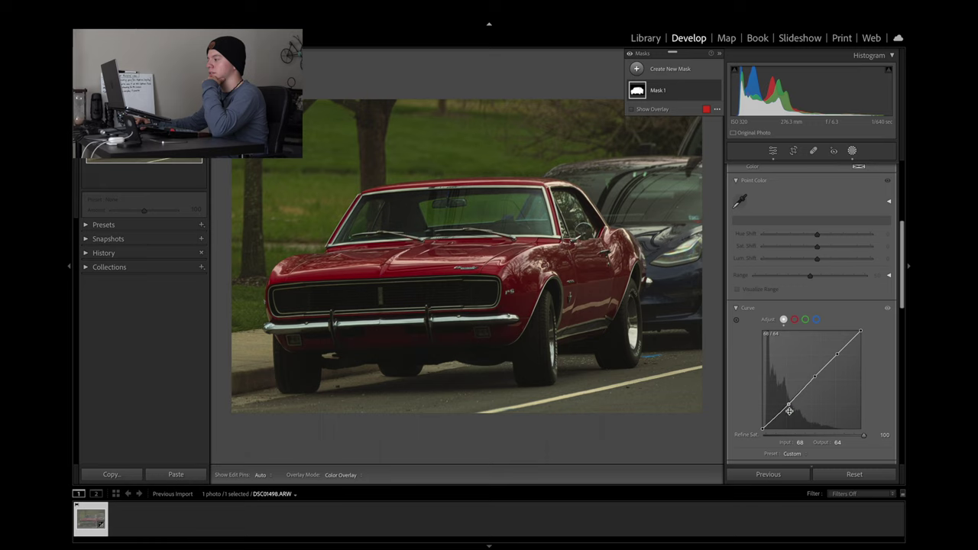
{"action": "left_click_drag", "start_coordinate": [813, 377], "coordinate": [817, 375]}
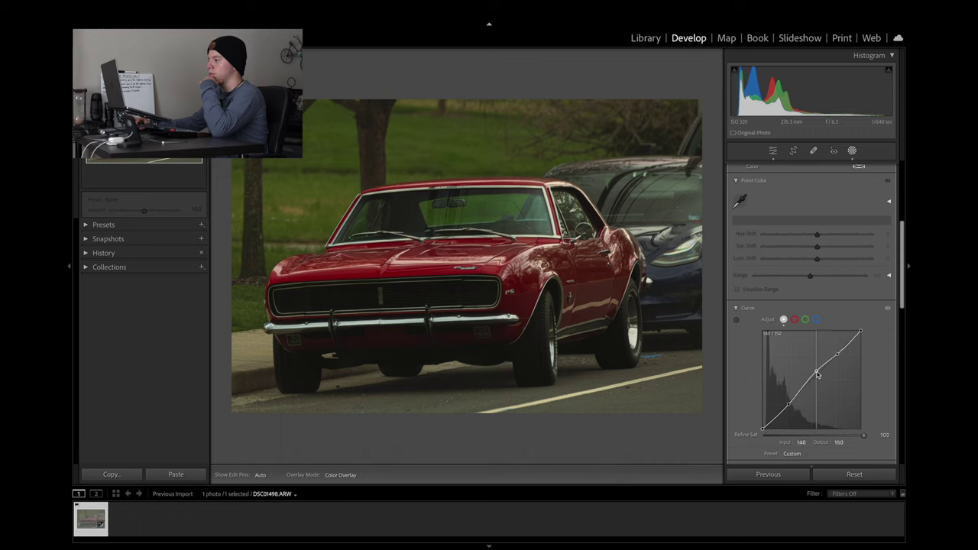
{"action": "left_click_drag", "start_coordinate": [818, 377], "coordinate": [817, 382]}
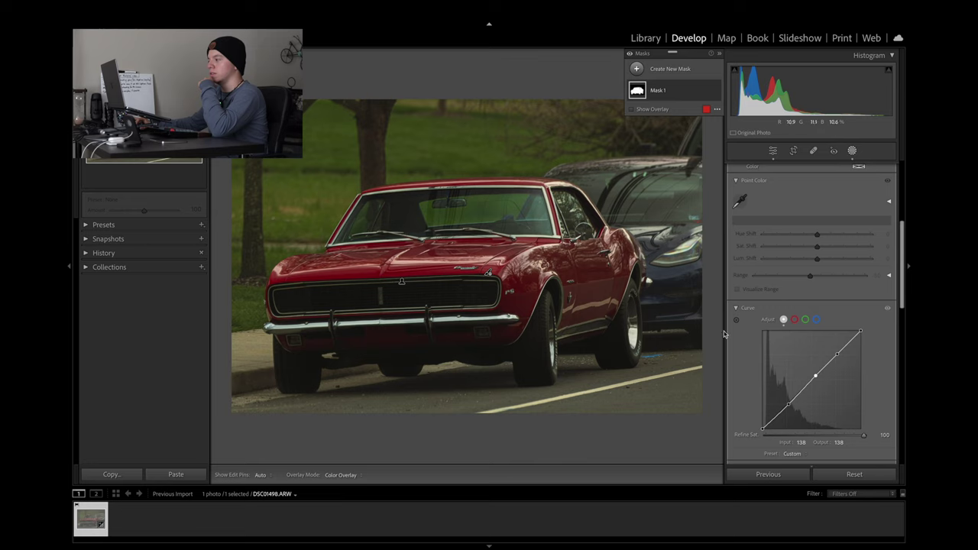
{"action": "mouse_move", "coordinate": [839, 356]}
{"action": "left_mouse_down"}
{"action": "mouse_move", "coordinate": [836, 392]}
{"action": "mouse_move", "coordinate": [836, 358]}
{"action": "left_mouse_up"}
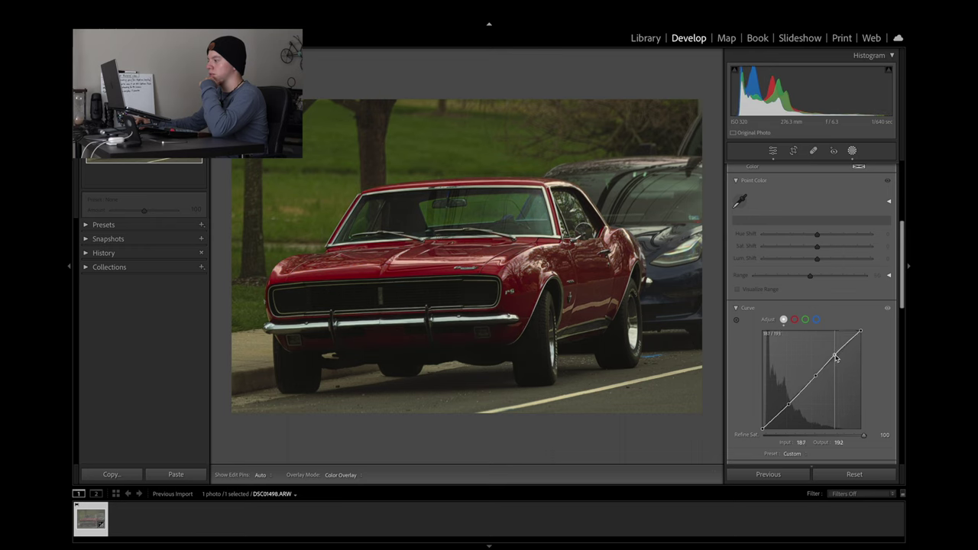
{"action": "left_click_drag", "start_coordinate": [837, 358], "coordinate": [873, 331]}
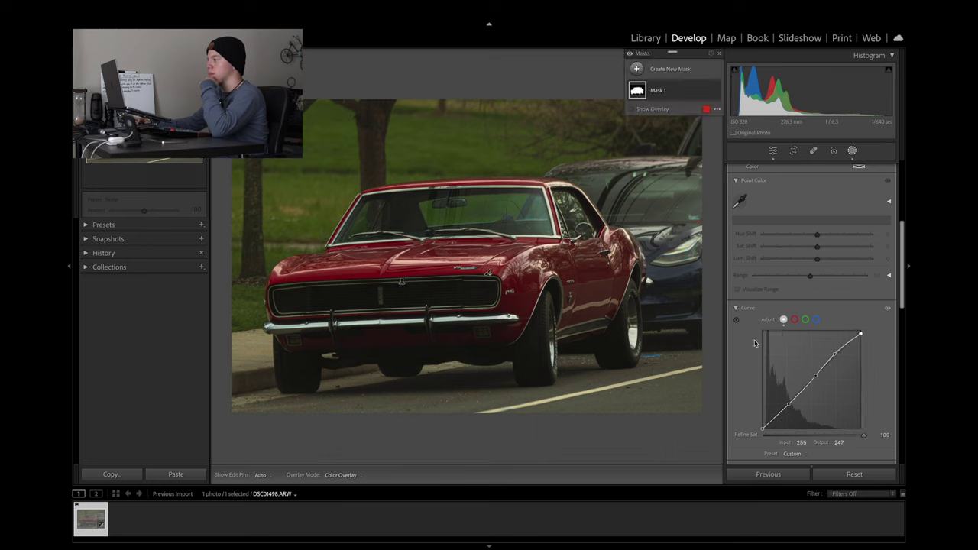
- Compare the car with and without the mask's curve adjustment twice, ending with the curve on
{"action": "left_click", "coordinate": [888, 309]}
{"action": "left_click", "coordinate": [887, 310]}
{"action": "left_click", "coordinate": [888, 309]}
{"action": "left_click", "coordinate": [887, 309]}
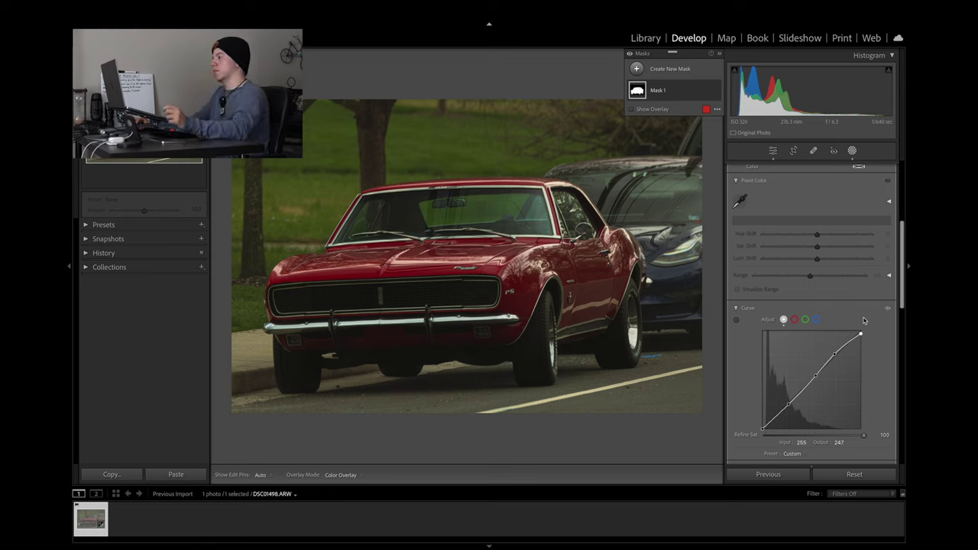
- Add a lower point to the red channel of the car mask's curve, placed at input 75 and output 76
{"action": "left_click", "coordinate": [795, 320]}
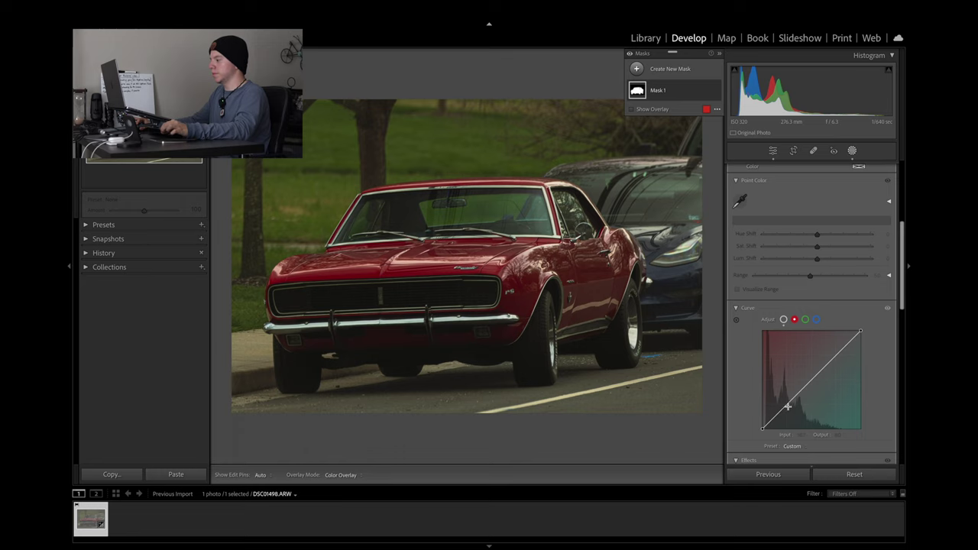
{"action": "left_click_drag", "start_coordinate": [787, 405], "coordinate": [789, 405]}
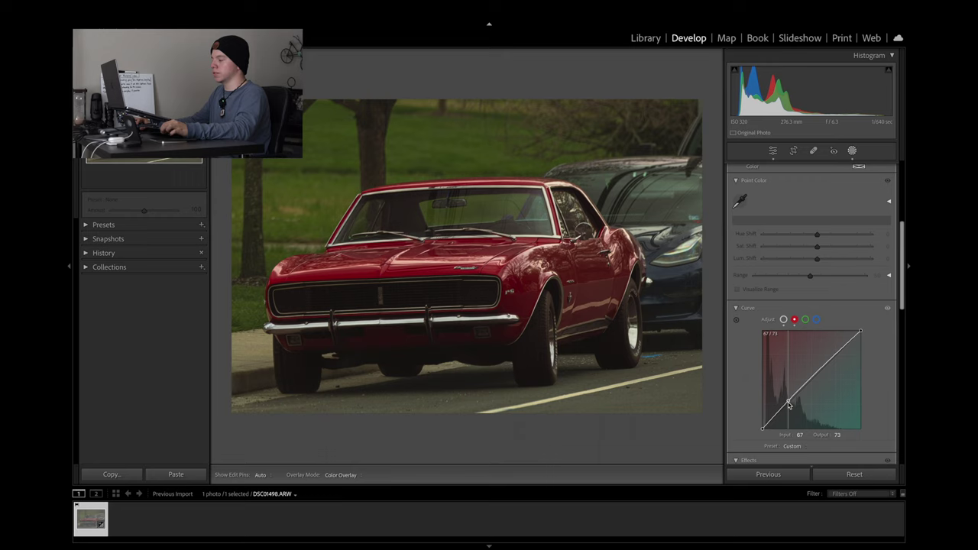
{"action": "mouse_move", "coordinate": [789, 405]}
{"action": "left_mouse_down"}
{"action": "mouse_move", "coordinate": [789, 417]}
{"action": "mouse_move", "coordinate": [792, 404]}
{"action": "left_mouse_up"}
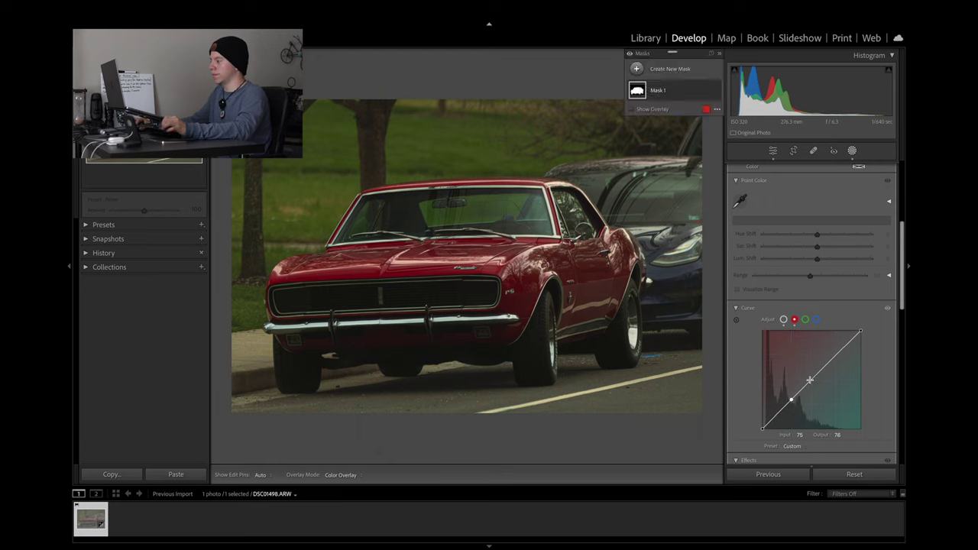
- Check the red-channel edit by switching the car mask's curve off and on twice, and return to the combined RGB curve
{"action": "left_click", "coordinate": [888, 310]}
{"action": "left_click", "coordinate": [887, 310]}
{"action": "left_click", "coordinate": [888, 310]}
{"action": "left_click", "coordinate": [888, 310]}
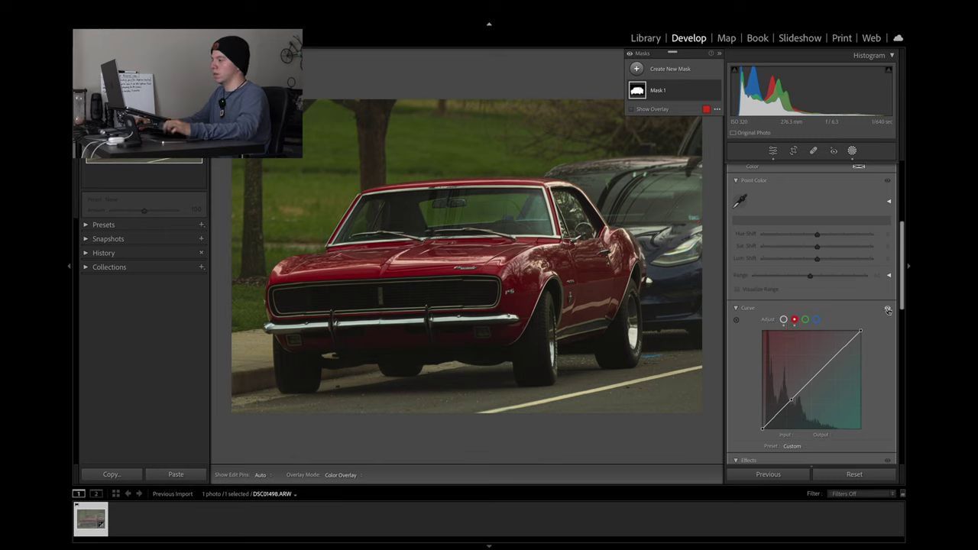
{"action": "left_click", "coordinate": [785, 321]}
- Set the car mask's Texture to 20
{"action": "scroll", "coordinate": [788, 380], "scroll_direction": "down", "scroll_amount": 5}
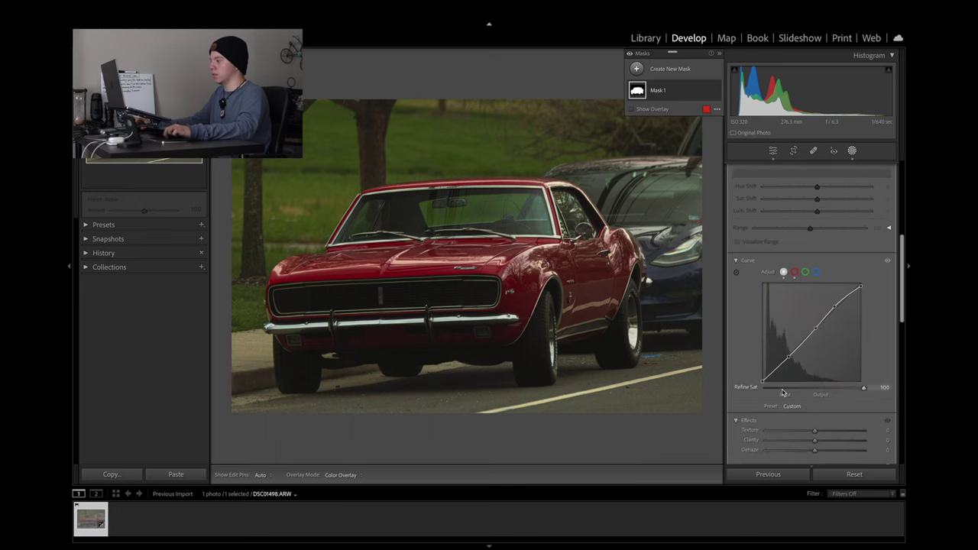
{"action": "scroll", "coordinate": [779, 395], "scroll_direction": "down", "scroll_amount": 3}
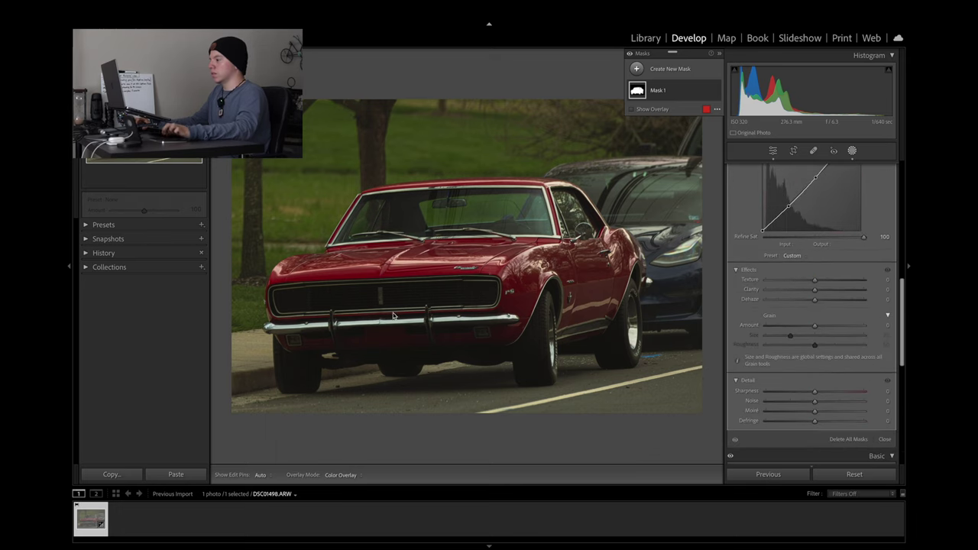
{"action": "left_click", "coordinate": [407, 277]}
{"action": "left_click_drag", "start_coordinate": [441, 295], "coordinate": [458, 246]}
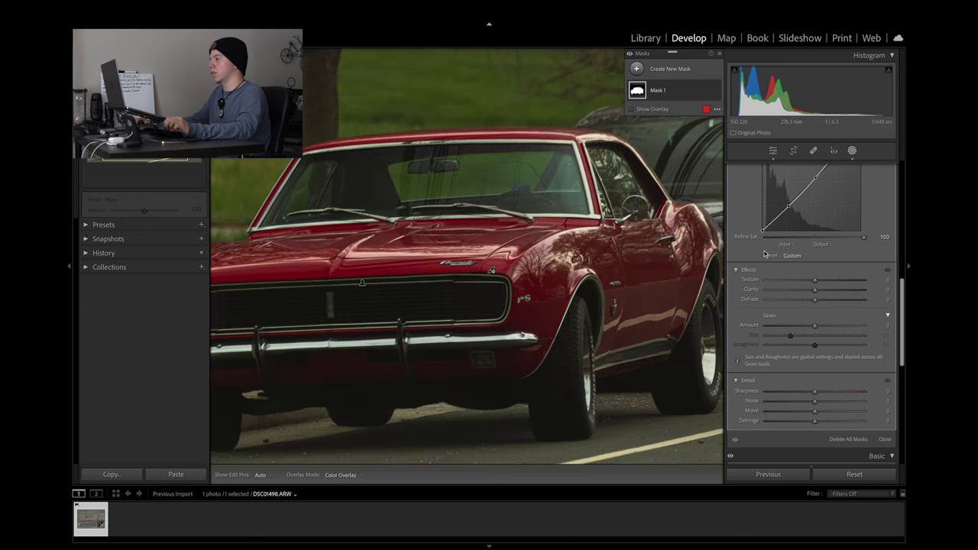
{"action": "mouse_move", "coordinate": [819, 284]}
{"action": "left_mouse_down"}
{"action": "mouse_move", "coordinate": [847, 285]}
{"action": "mouse_move", "coordinate": [829, 290]}
{"action": "left_mouse_up"}
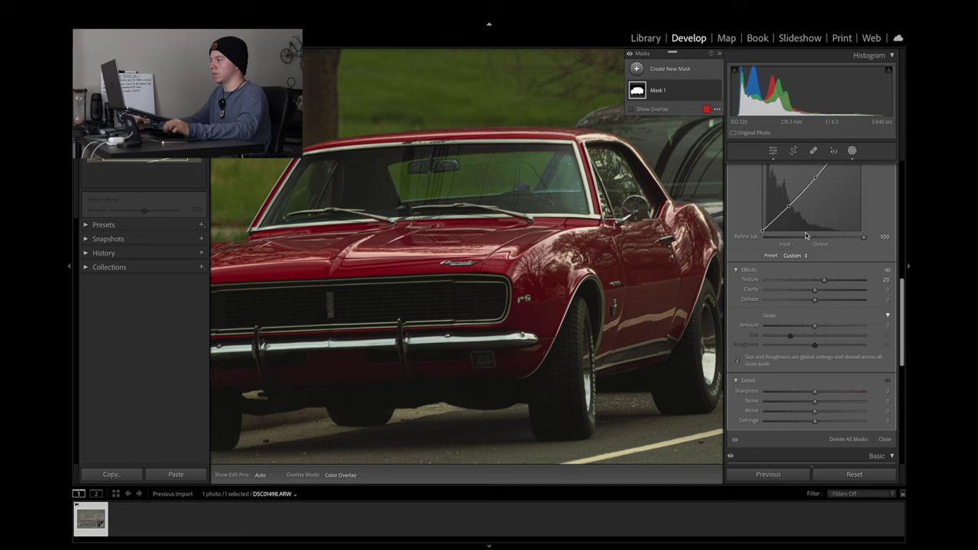
- Check the photo's global Basic adjustments, reselect the mask on the red car, and set its Clarity to 18
{"action": "left_click", "coordinate": [773, 150]}
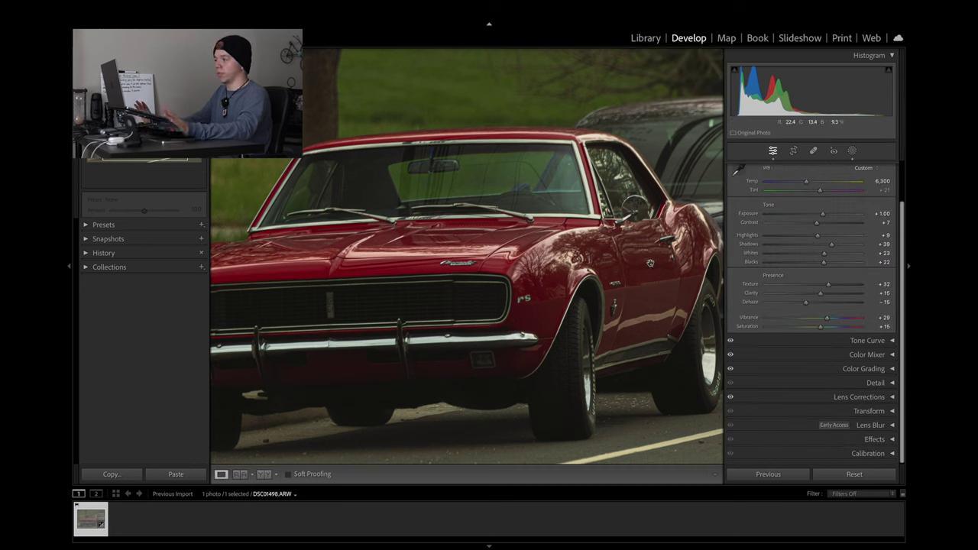
{"action": "left_click", "coordinate": [852, 152]}
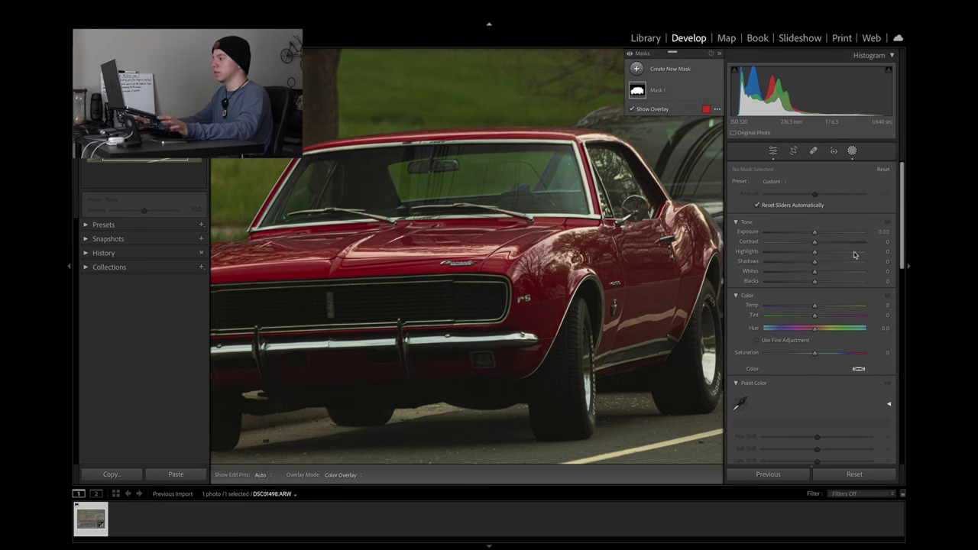
{"action": "left_click", "coordinate": [668, 85]}
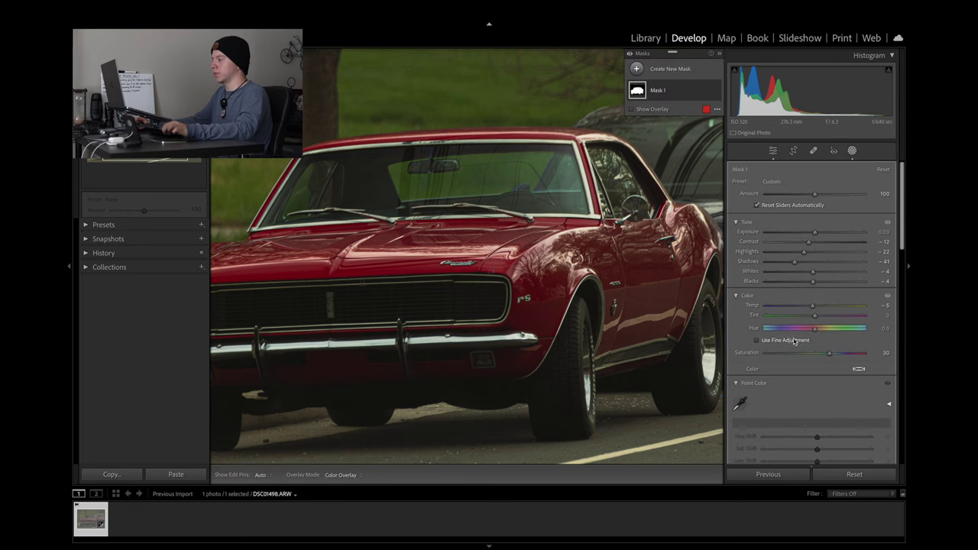
{"action": "scroll", "coordinate": [803, 353], "scroll_direction": "down", "scroll_amount": 5}
{"action": "scroll", "coordinate": [803, 354], "scroll_direction": "down", "scroll_amount": 2}
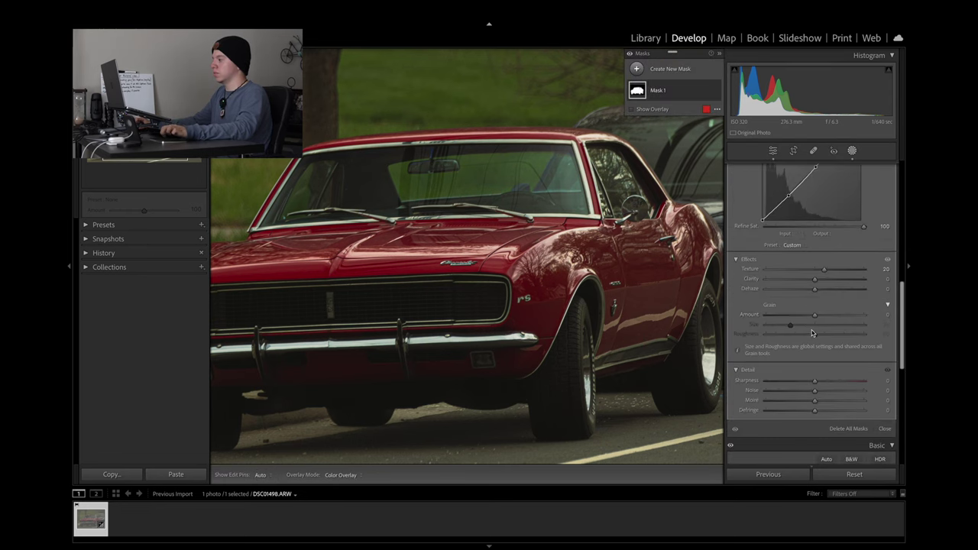
{"action": "mouse_move", "coordinate": [815, 284]}
{"action": "left_mouse_down"}
{"action": "mouse_move", "coordinate": [862, 281]}
{"action": "mouse_move", "coordinate": [832, 288]}
{"action": "left_mouse_up"}
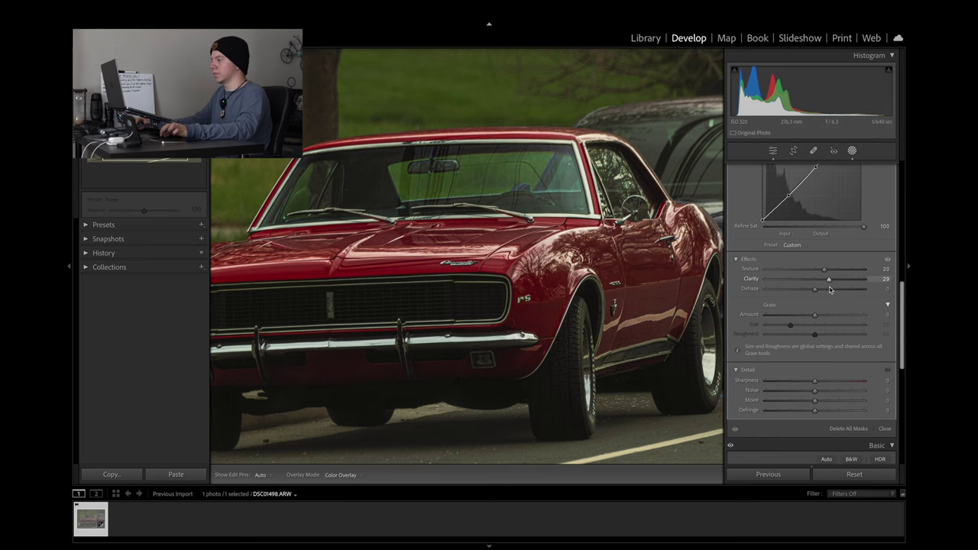
{"action": "left_click_drag", "start_coordinate": [824, 292], "coordinate": [824, 291]}
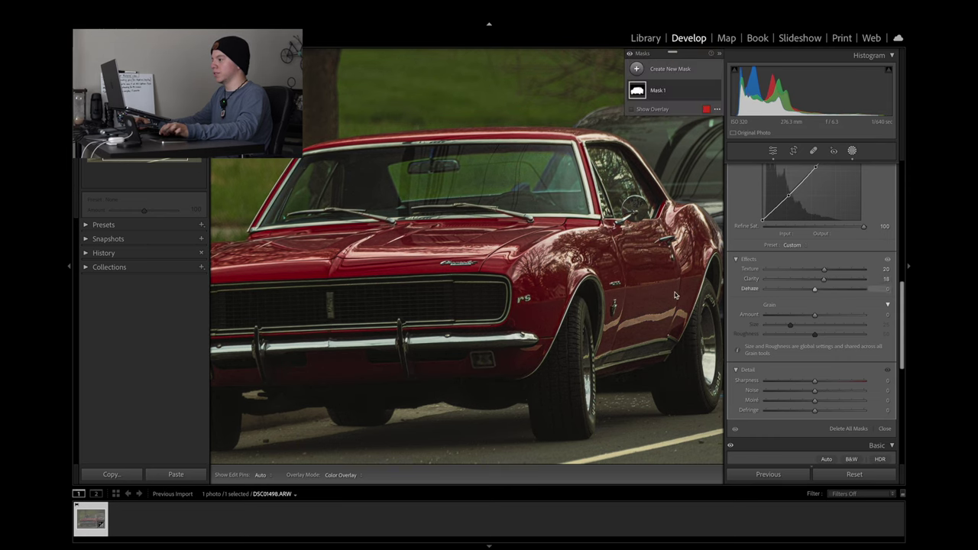
- Inspect the whole photo and set the car mask's Sharpness to 24
{"action": "left_click", "coordinate": [604, 317]}
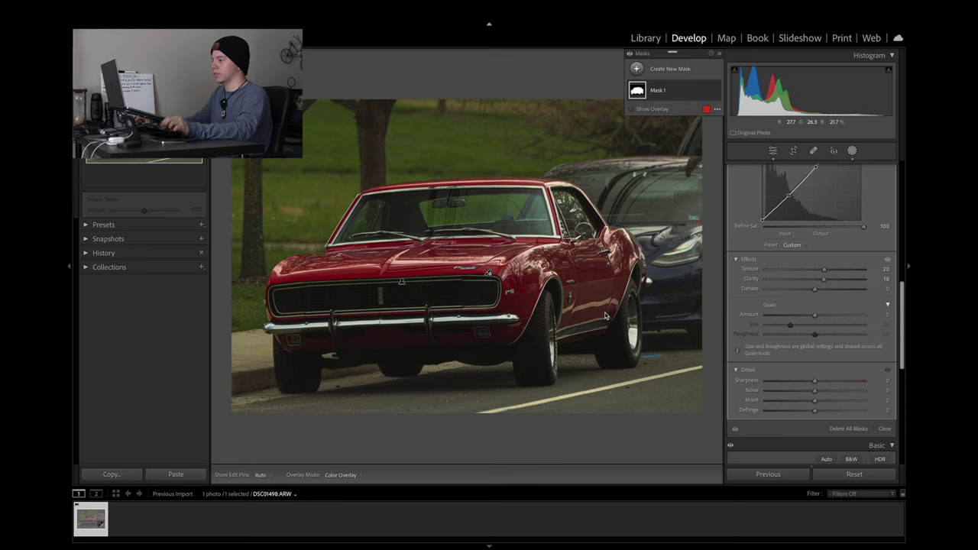
{"action": "left_click", "coordinate": [605, 316]}
{"action": "left_click", "coordinate": [550, 287]}
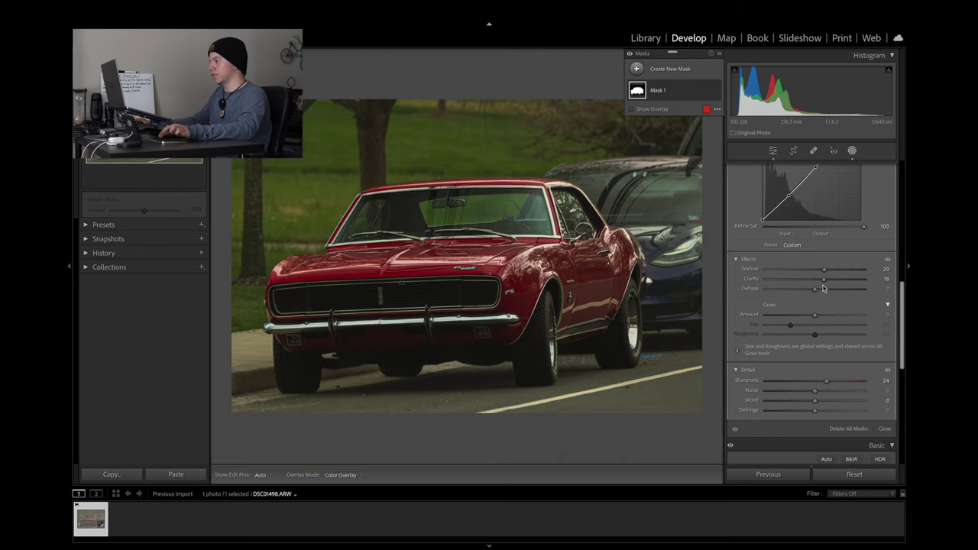
- Compare the photo with and without the whole car mask twice, ending with the mask on
{"action": "scroll", "coordinate": [802, 370], "scroll_direction": "up", "scroll_amount": 4}
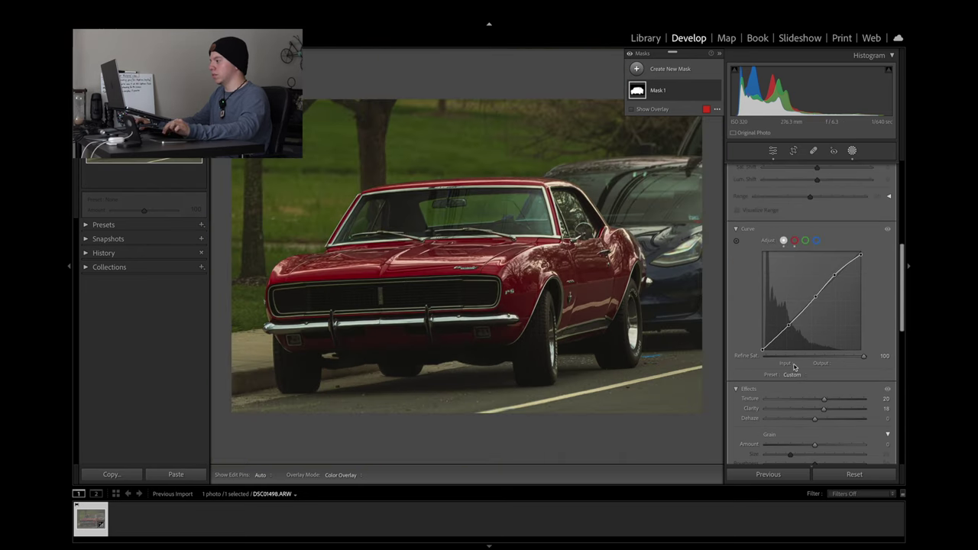
{"action": "scroll", "coordinate": [797, 213], "scroll_direction": "up", "scroll_amount": 5}
{"action": "scroll", "coordinate": [798, 213], "scroll_direction": "up", "scroll_amount": 3}
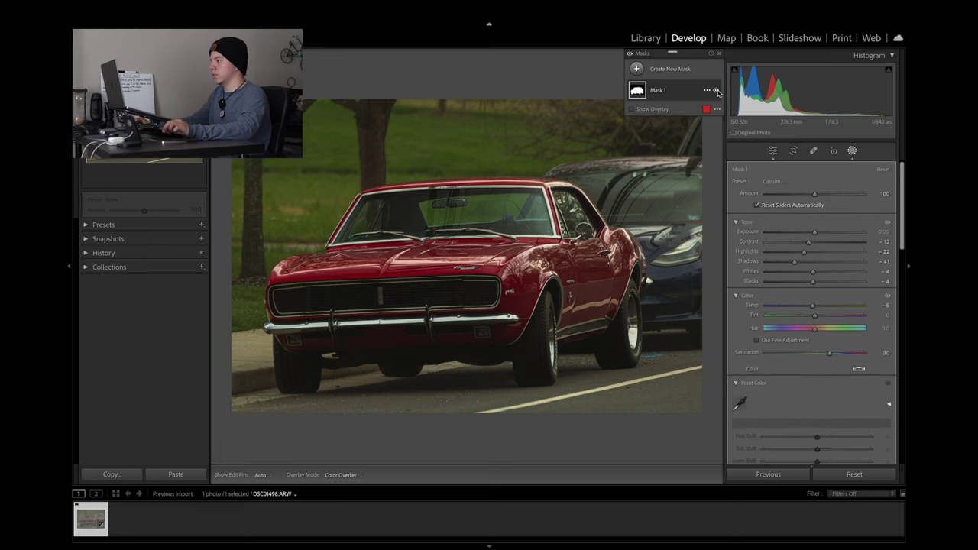
{"action": "left_click", "coordinate": [716, 90]}
{"action": "left_click", "coordinate": [716, 90]}
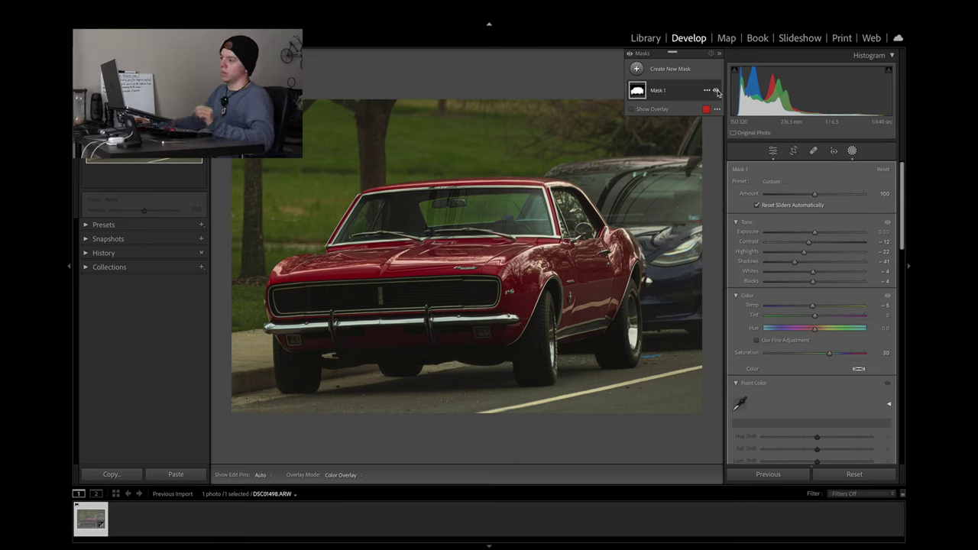
{"action": "left_click", "coordinate": [717, 90]}
{"action": "left_click", "coordinate": [716, 90]}
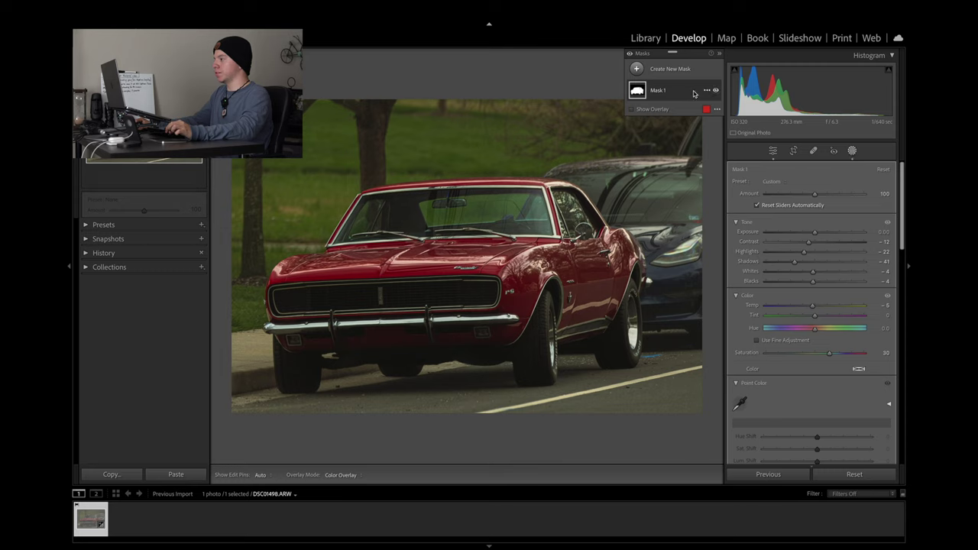
- Create a new mask that automatically selects the background around the red car
{"action": "left_click", "coordinate": [655, 71]}
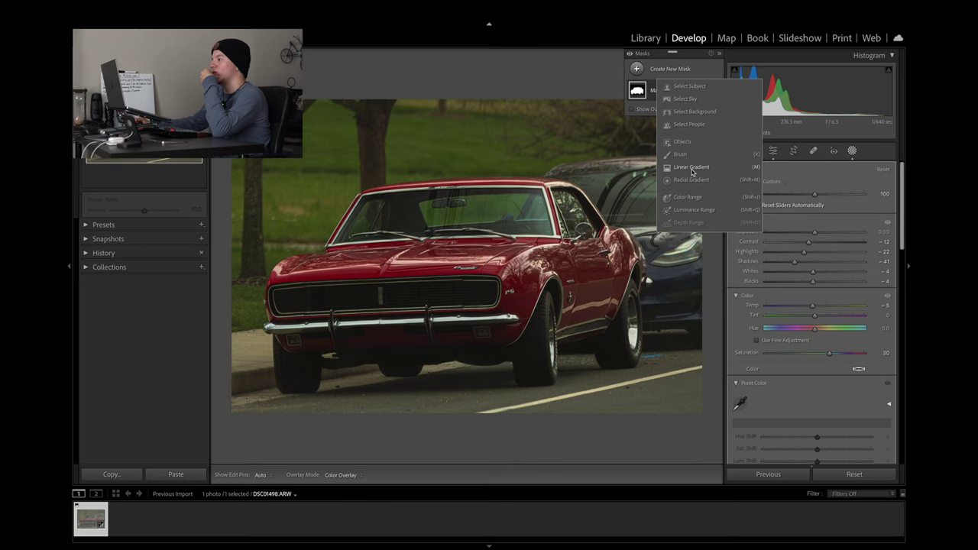
{"action": "left_click", "coordinate": [693, 111]}
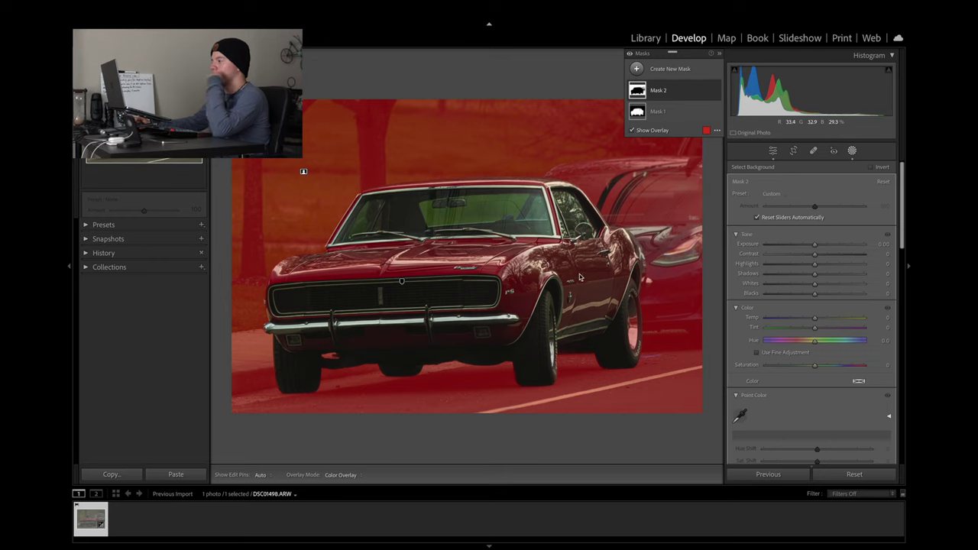
{"action": "key", "text": "ctrl+z"}
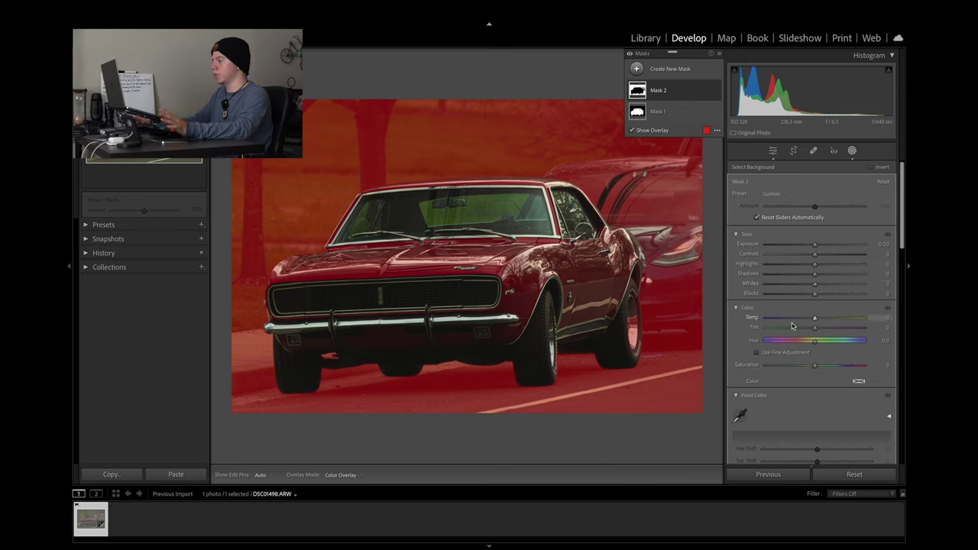
- Set the background mask's Exposure to 0.37, Contrast to 9, Highlights to -9 and Tint to -10, and shape its curve with an upper point at 192/183
{"action": "mouse_move", "coordinate": [811, 326]}
{"action": "left_mouse_down"}
{"action": "mouse_move", "coordinate": [786, 331]}
{"action": "mouse_move", "coordinate": [829, 328]}
{"action": "left_mouse_up"}
{"action": "scroll", "coordinate": [804, 274], "scroll_direction": "down", "scroll_amount": 8}
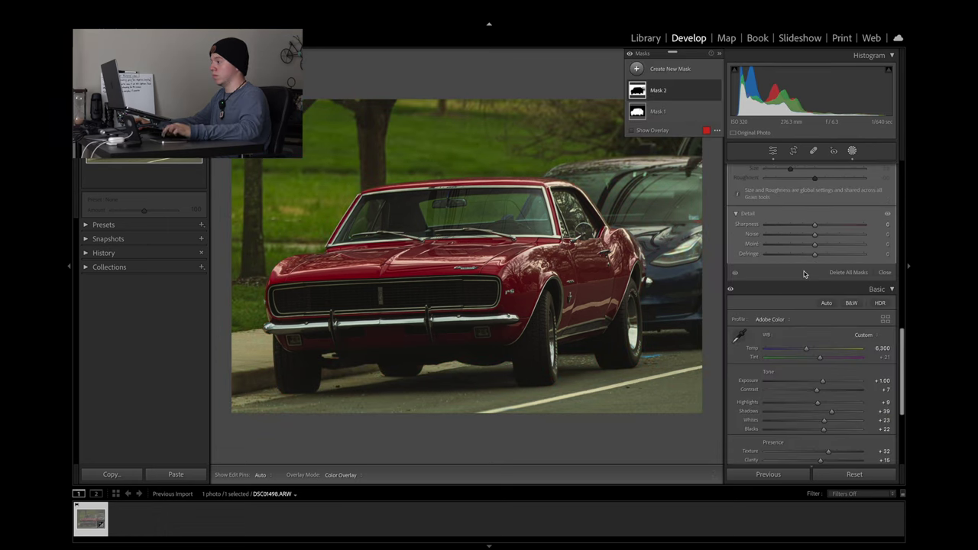
{"action": "scroll", "coordinate": [805, 274], "scroll_direction": "down", "scroll_amount": 5}
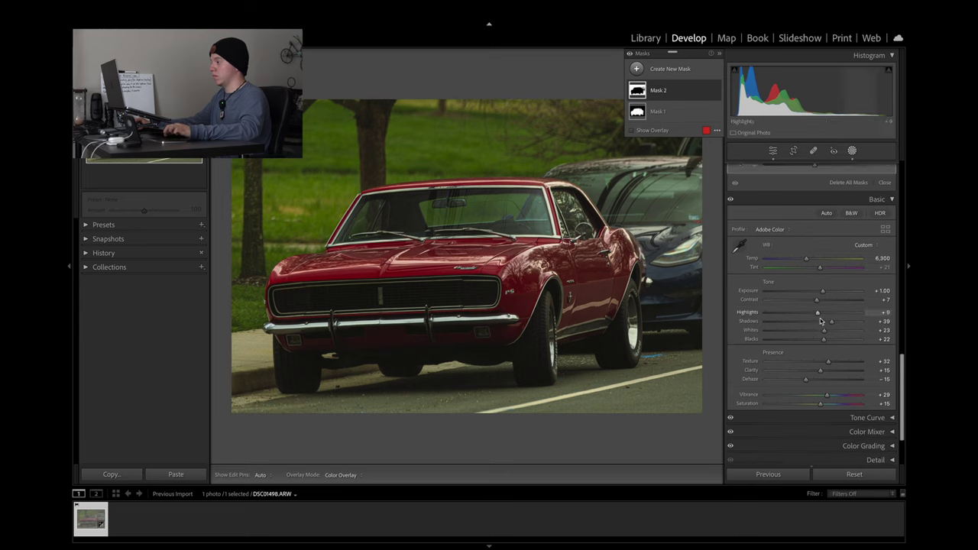
{"action": "scroll", "coordinate": [812, 276], "scroll_direction": "up", "scroll_amount": 5}
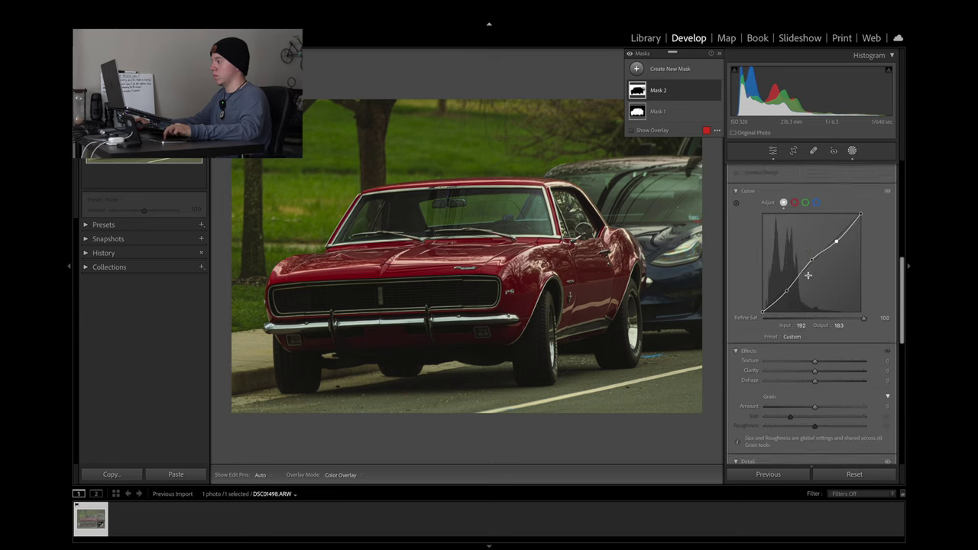
{"action": "scroll", "coordinate": [807, 276], "scroll_direction": "up", "scroll_amount": 6}
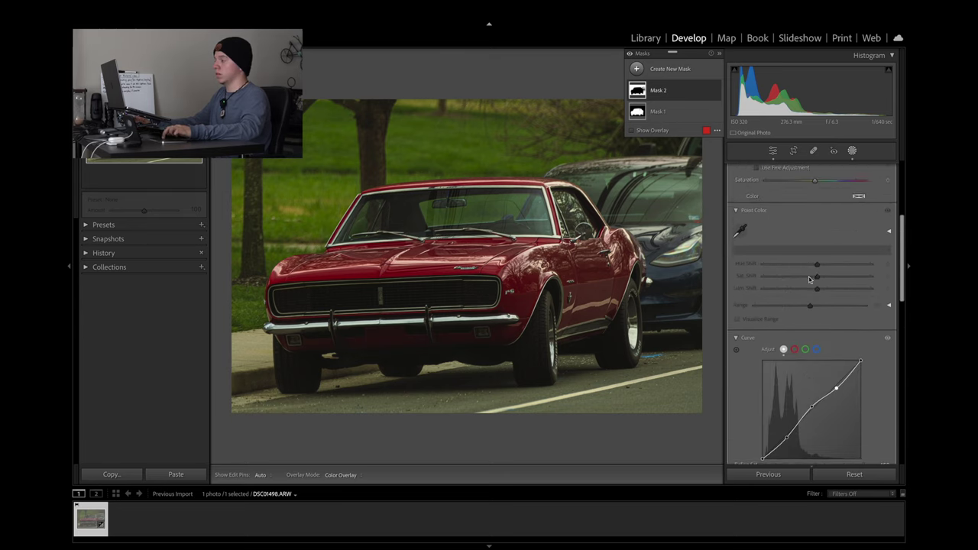
{"action": "scroll", "coordinate": [810, 279], "scroll_direction": "up", "scroll_amount": 2}
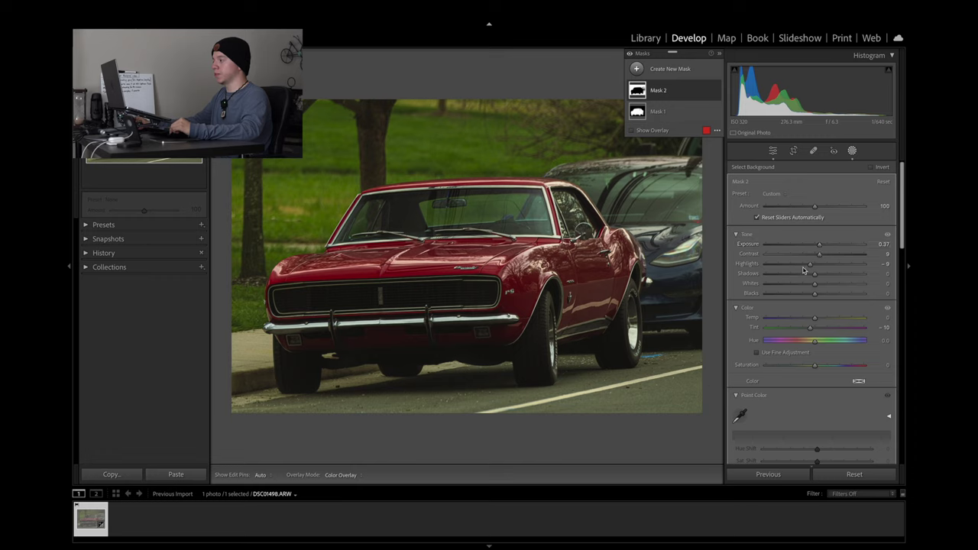
- Compare the photo with and without the background mask's curve twice, ending with the curve on
{"action": "scroll", "coordinate": [801, 339], "scroll_direction": "down", "scroll_amount": 5}
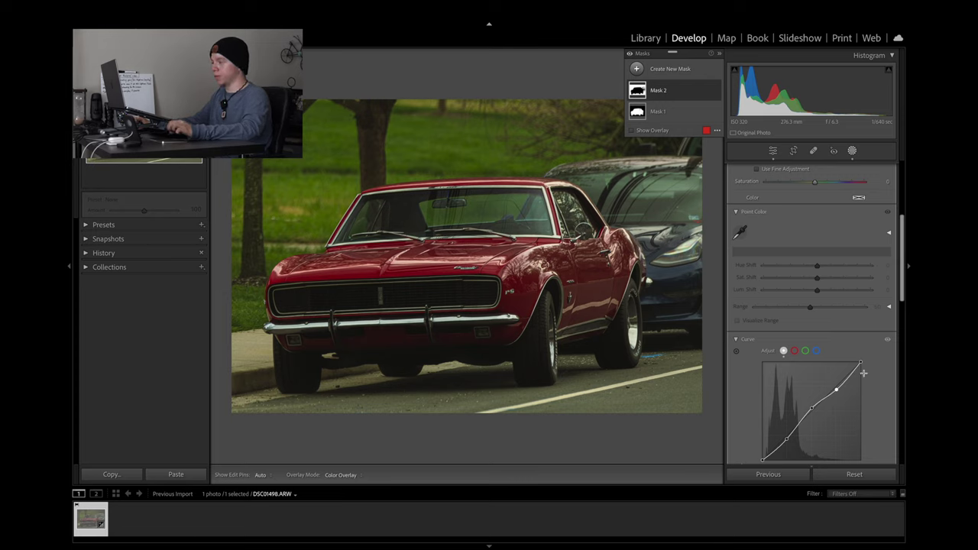
{"action": "left_click", "coordinate": [890, 340]}
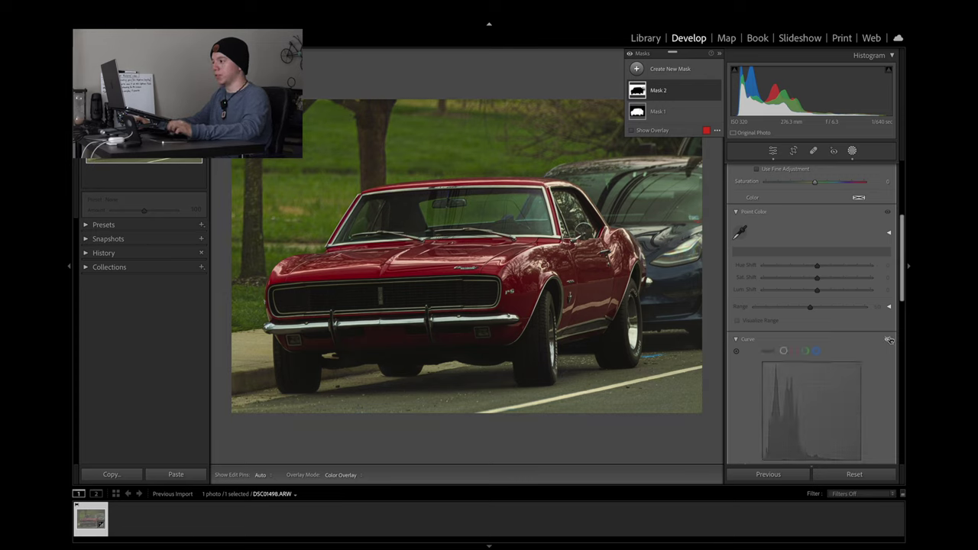
{"action": "left_click", "coordinate": [889, 340]}
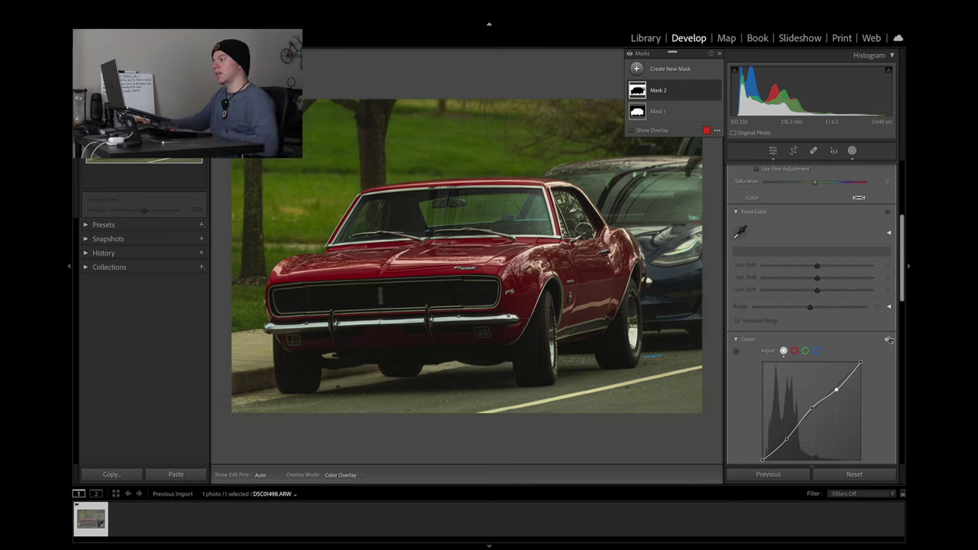
{"action": "left_click", "coordinate": [890, 340]}
{"action": "left_click", "coordinate": [890, 340]}
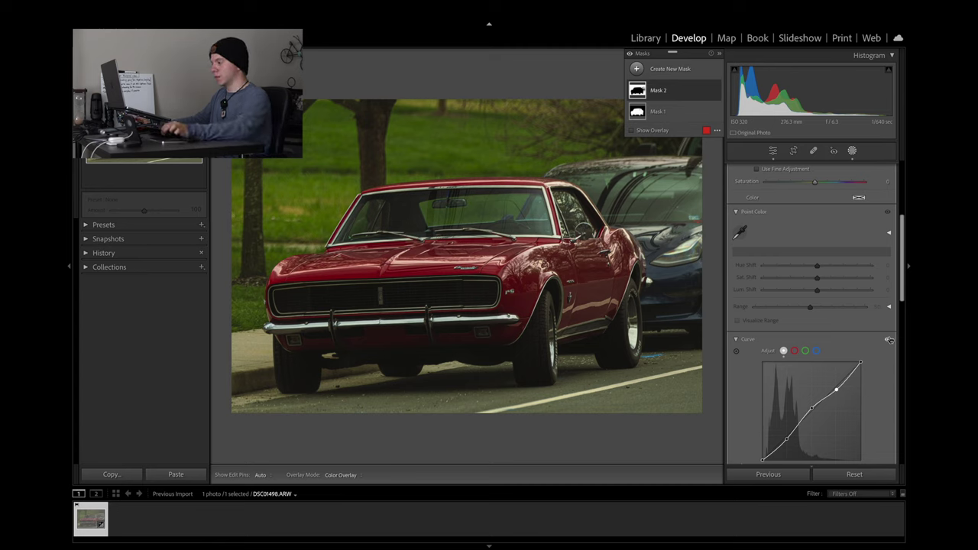
- Alternate between the car mask and the background mask to compare their curves, ending on the background mask
{"action": "left_click", "coordinate": [662, 112]}
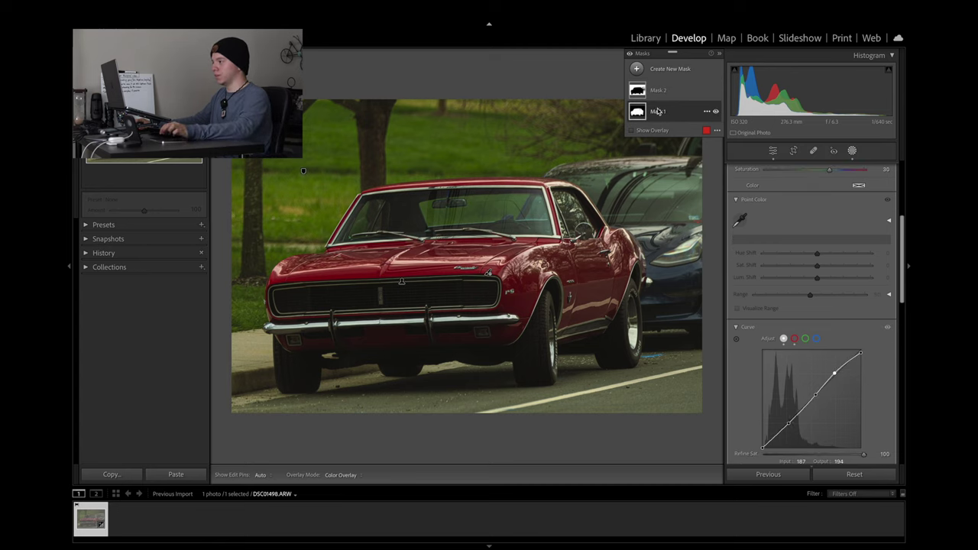
{"action": "left_click", "coordinate": [666, 94]}
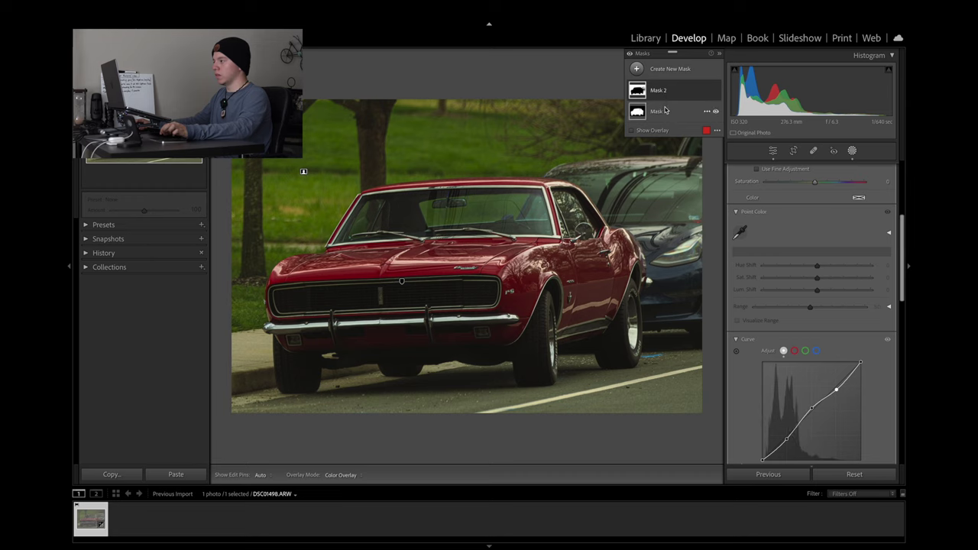
{"action": "left_click", "coordinate": [668, 108]}
{"action": "left_click", "coordinate": [670, 99]}
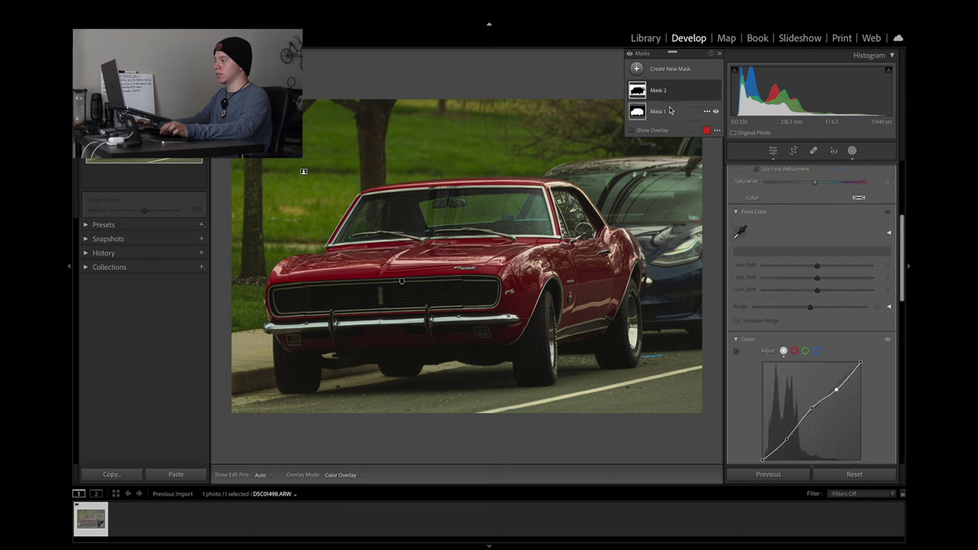
{"action": "left_click", "coordinate": [669, 111]}
{"action": "left_click", "coordinate": [670, 92]}
{"action": "left_click", "coordinate": [669, 110]}
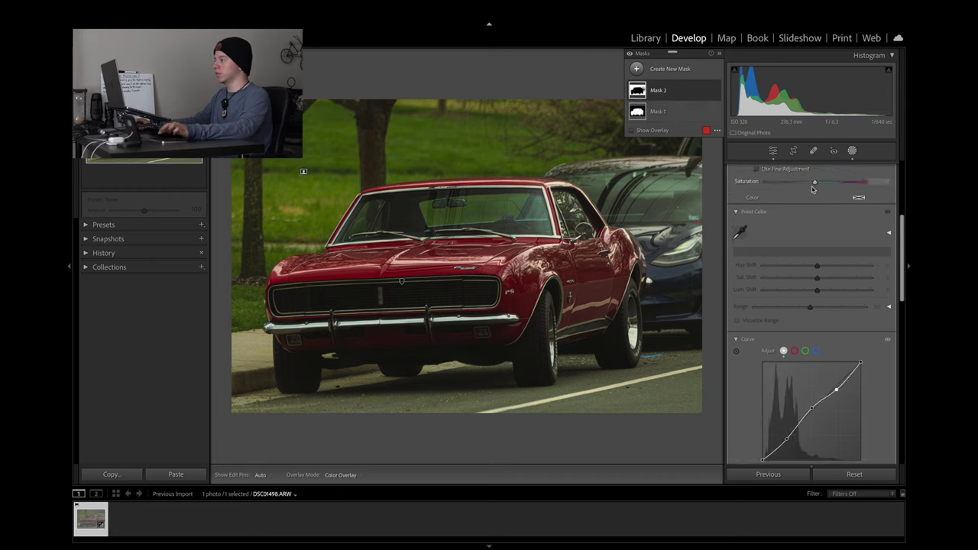
- Leave masking for the global adjustments and collapse the Basic section
{"action": "left_click", "coordinate": [773, 150]}
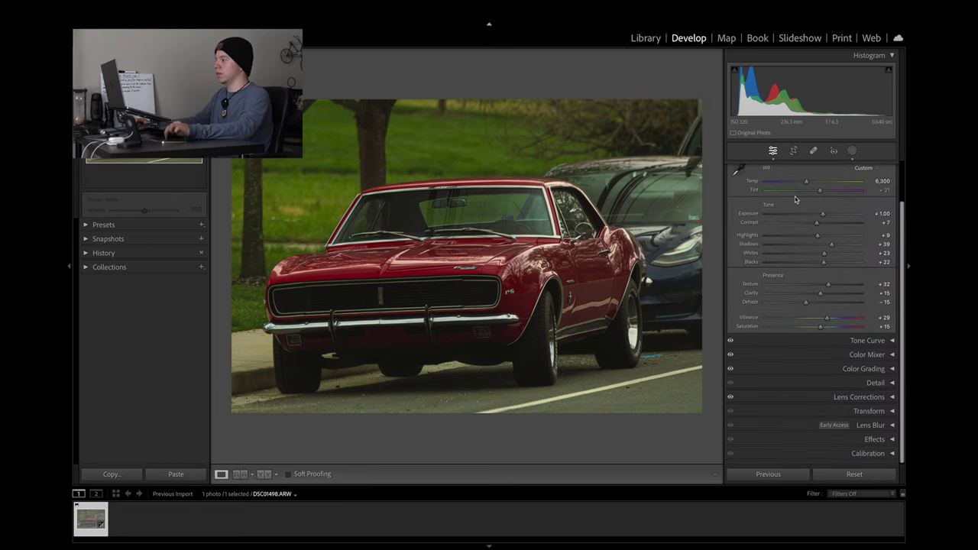
{"action": "scroll", "coordinate": [795, 197], "scroll_direction": "up", "scroll_amount": 3}
{"action": "left_click", "coordinate": [850, 169]}
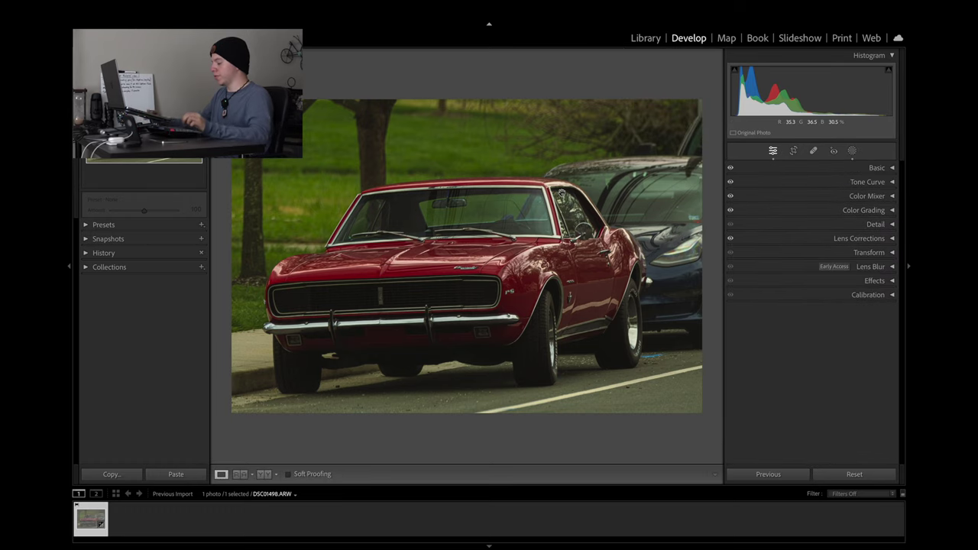
- Compare the edited photo with its unedited version twice, ending on the edited view
{"action": "key", "text": "backslash"}
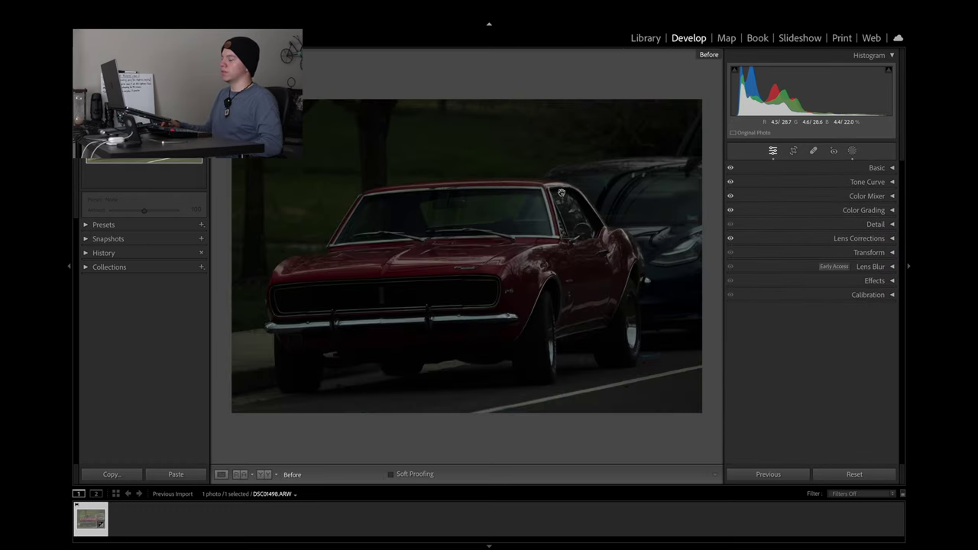
{"action": "key", "text": "backslash"}
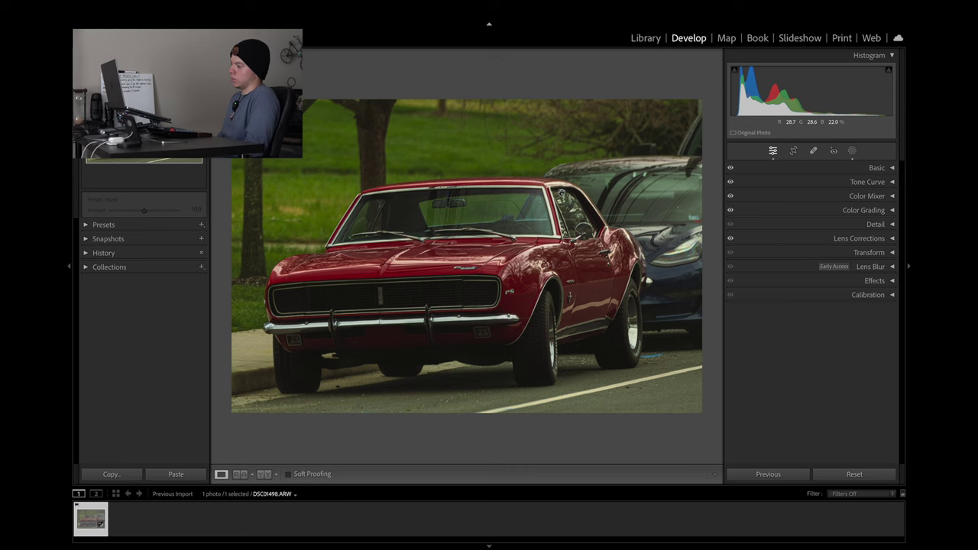
{"action": "key", "text": "backslash"}
{"action": "key", "text": "backslash"}
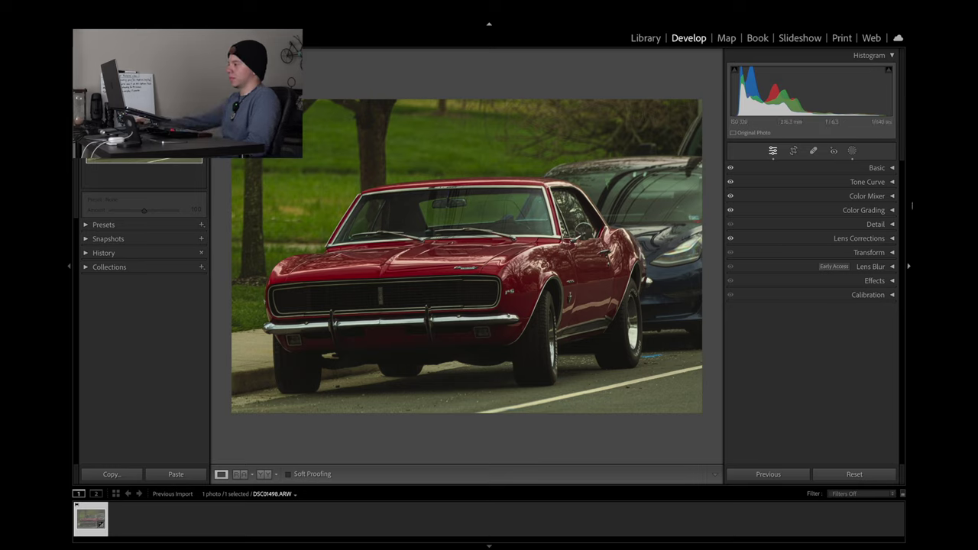
{"action": "left_click", "coordinate": [852, 152]}
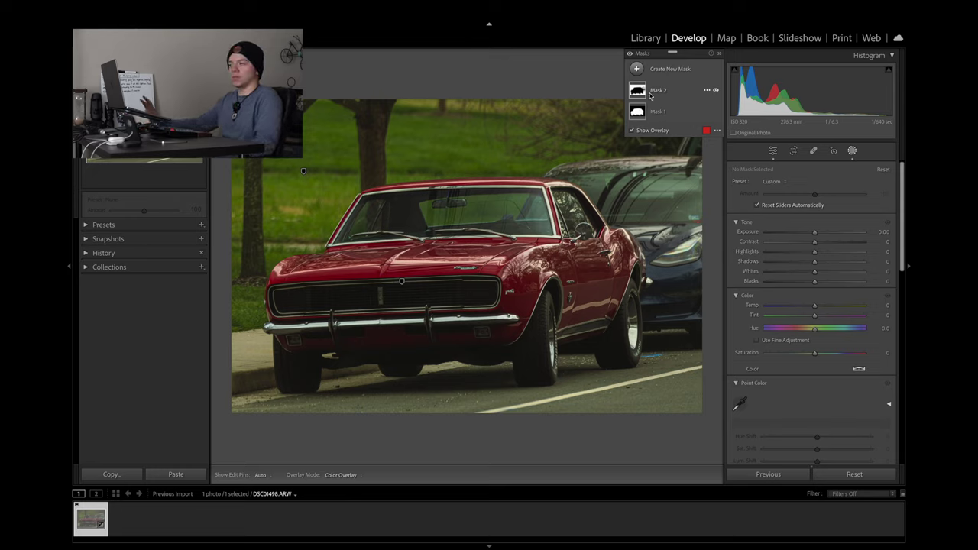
{"action": "right_click", "coordinate": [690, 93]}
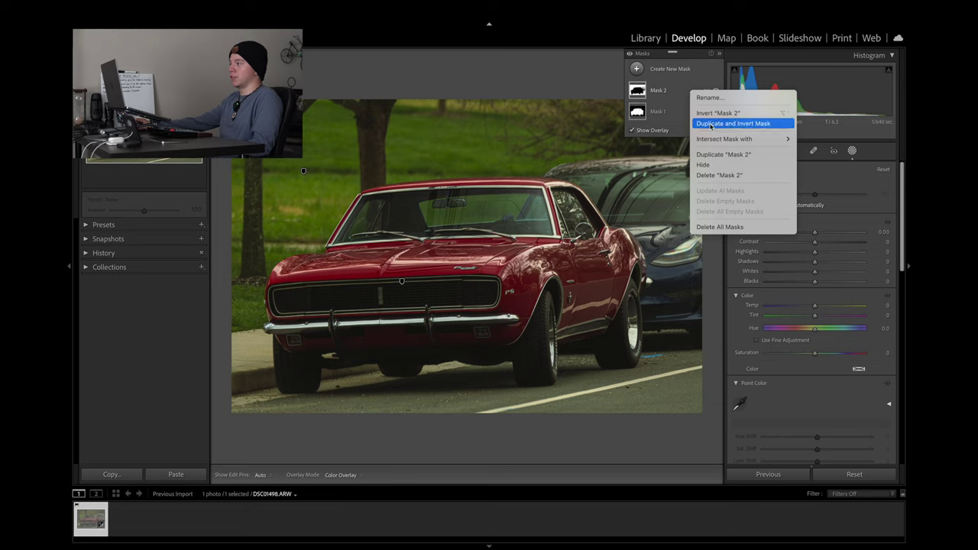
{"action": "left_click", "coordinate": [663, 73]}
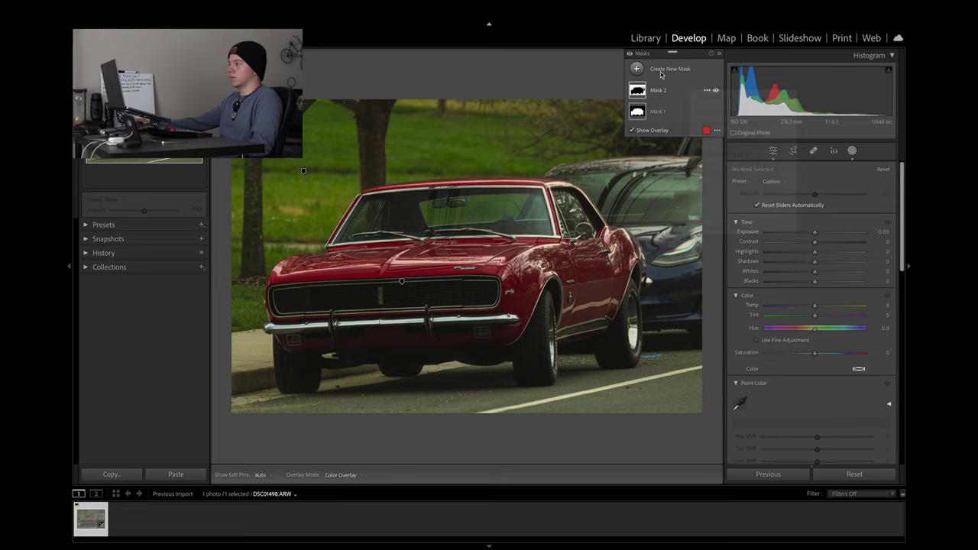
{"action": "left_click", "coordinate": [663, 73]}
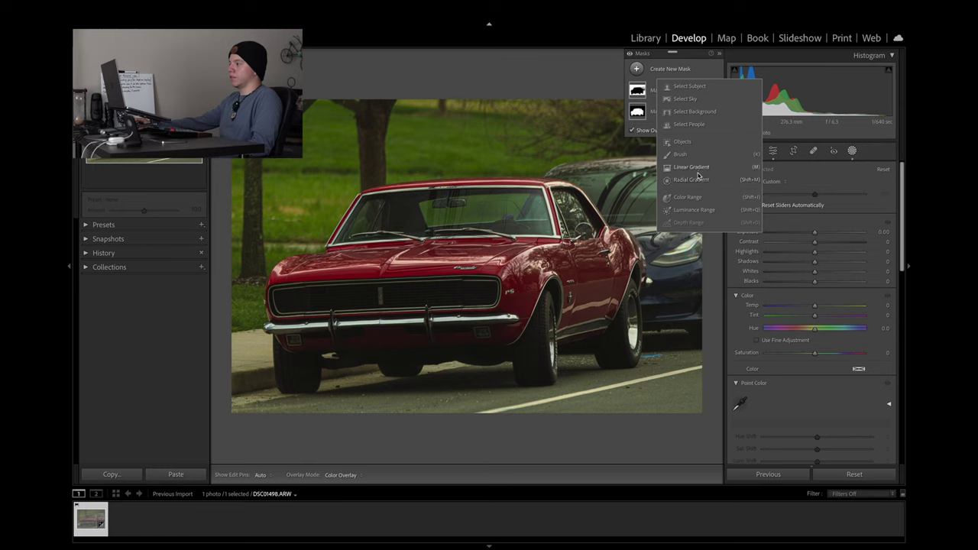
{"action": "left_click", "coordinate": [649, 70]}
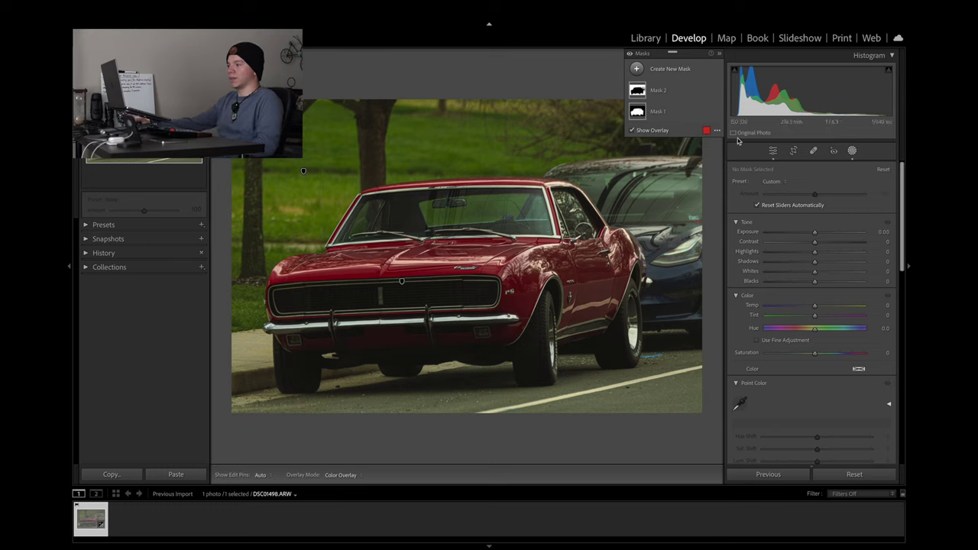
{"action": "left_click", "coordinate": [673, 115]}
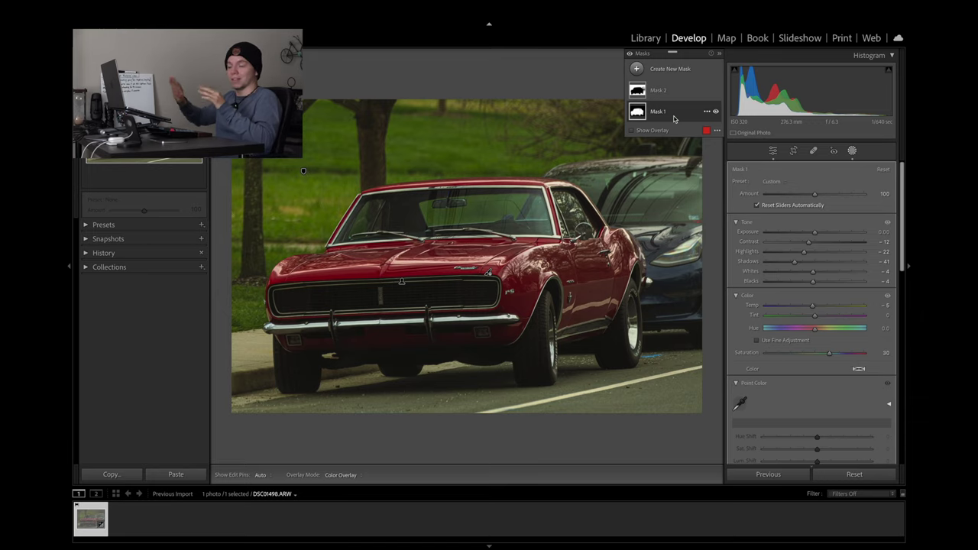
{"action": "left_click", "coordinate": [793, 151]}
{"action": "left_click", "coordinate": [774, 152]}
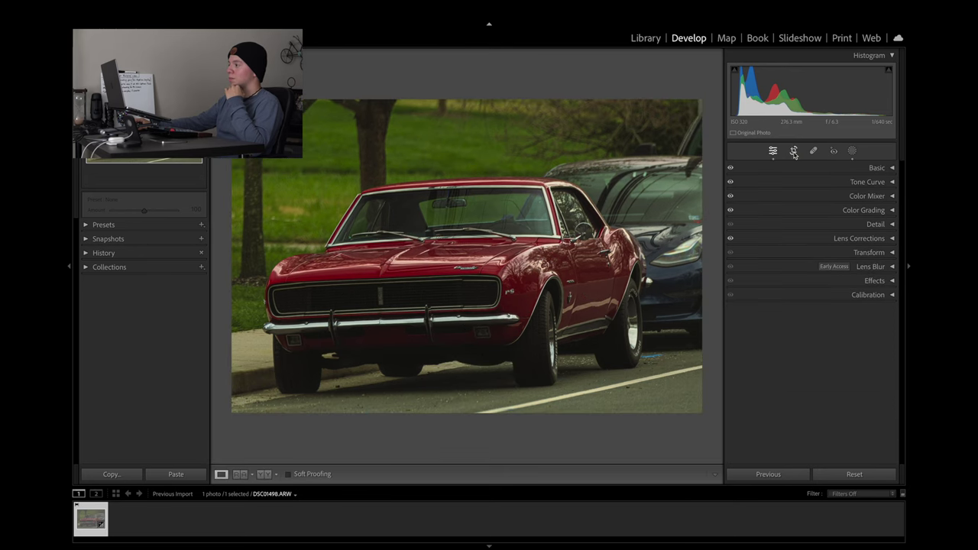
- Add a post-crop vignette with Amount -15, Midpoint 49, Roundness -12 and Feather 49, and collapse the Effects section
{"action": "left_click", "coordinate": [872, 280]}
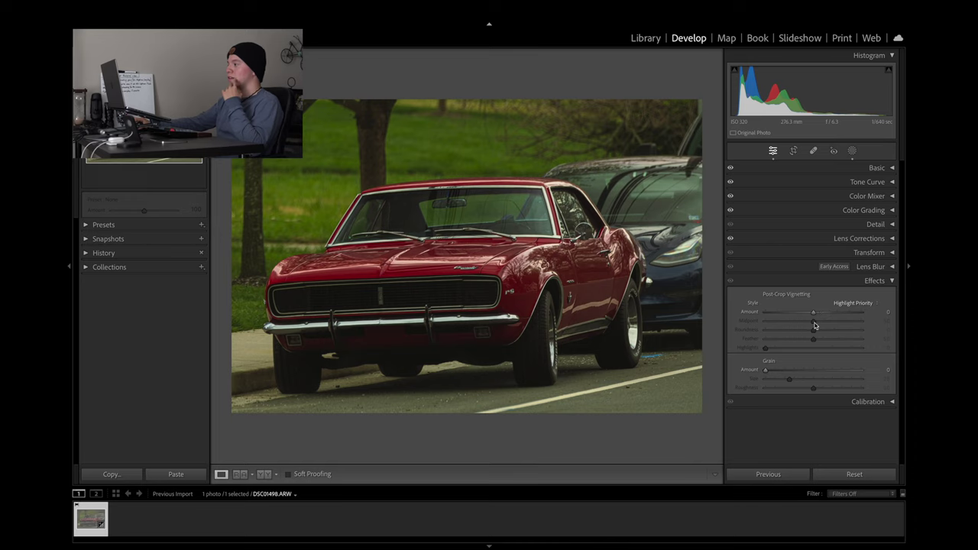
{"action": "left_click_drag", "start_coordinate": [814, 313], "coordinate": [808, 320]}
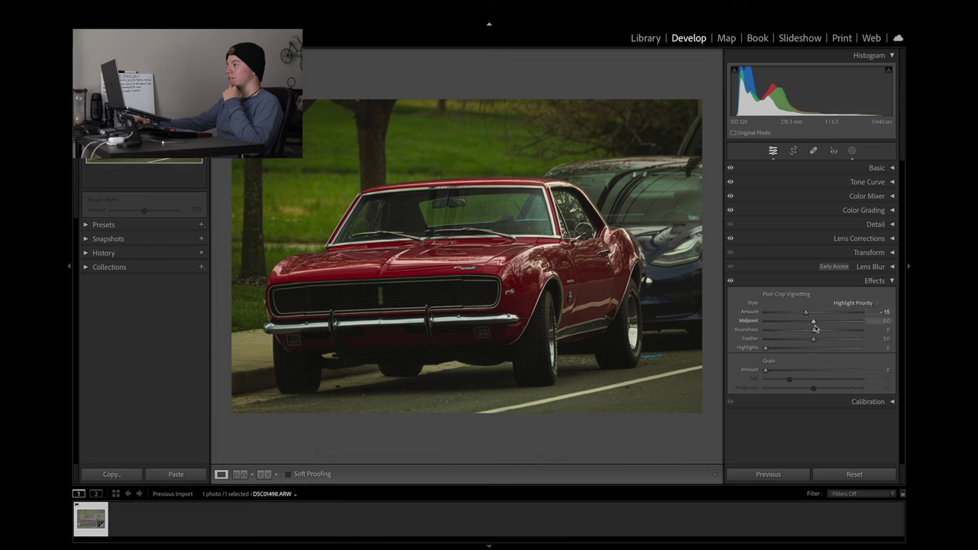
{"action": "left_click_drag", "start_coordinate": [806, 325], "coordinate": [813, 347]}
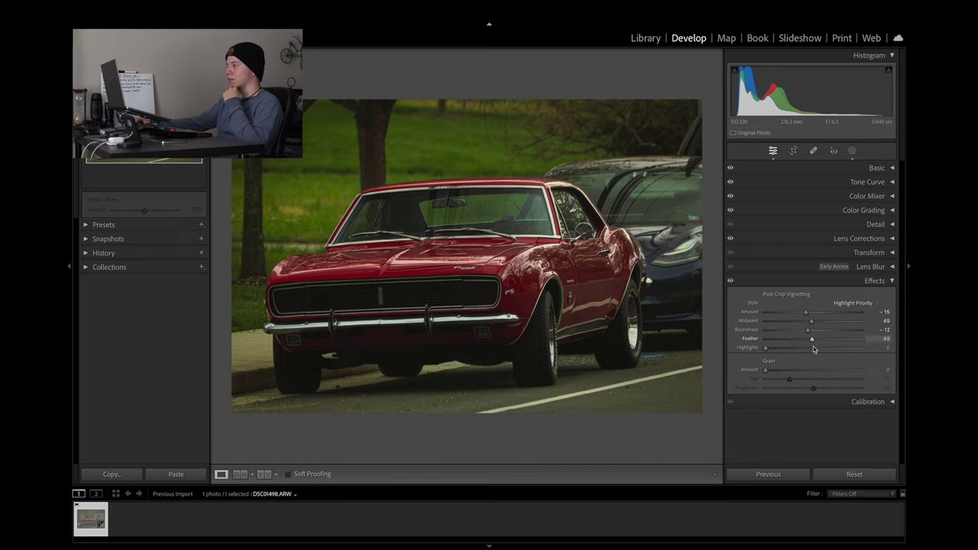
{"action": "left_click", "coordinate": [890, 282]}
- Check the photo with and without the vignette, and compare the finished edit with the unedited version
{"action": "left_click", "coordinate": [731, 281]}
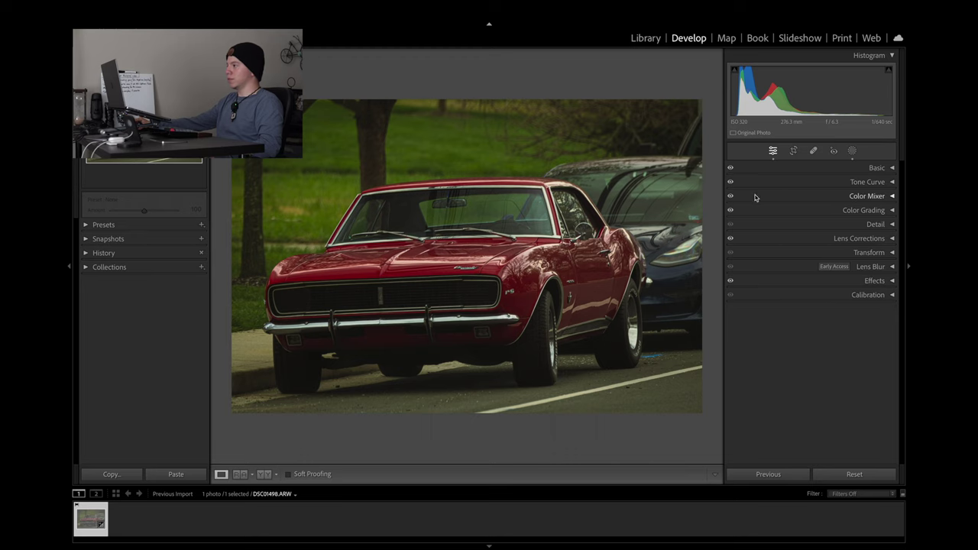
{"action": "key", "text": "backslash"}
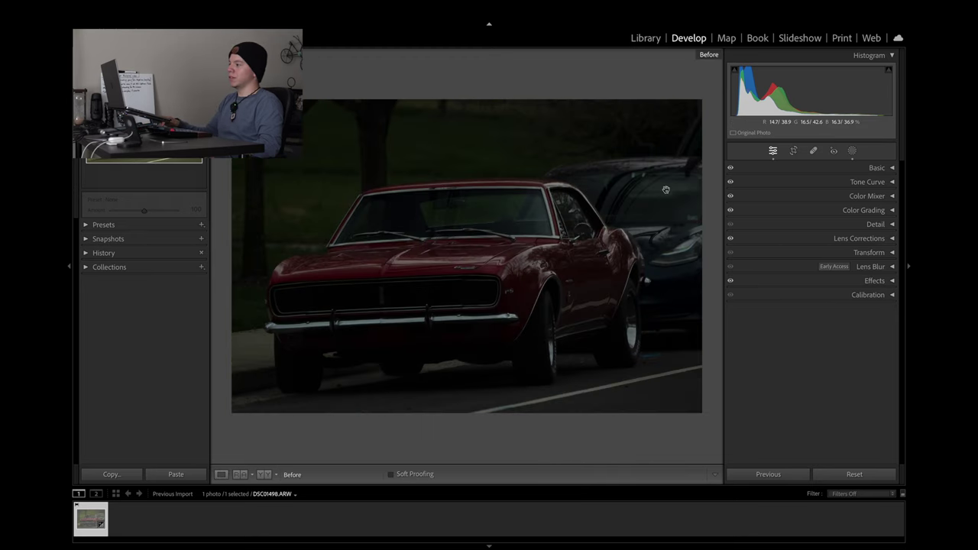
{"action": "key", "text": "backslash"}
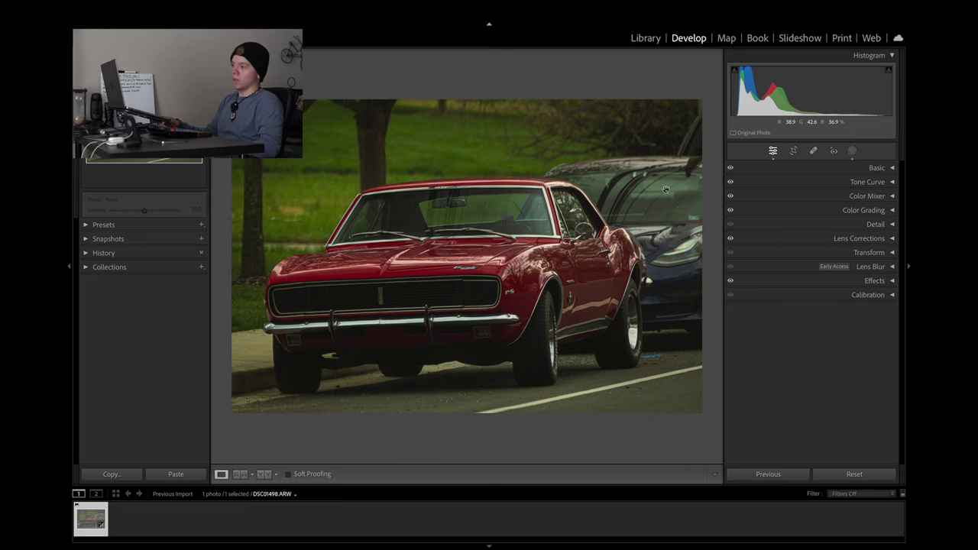